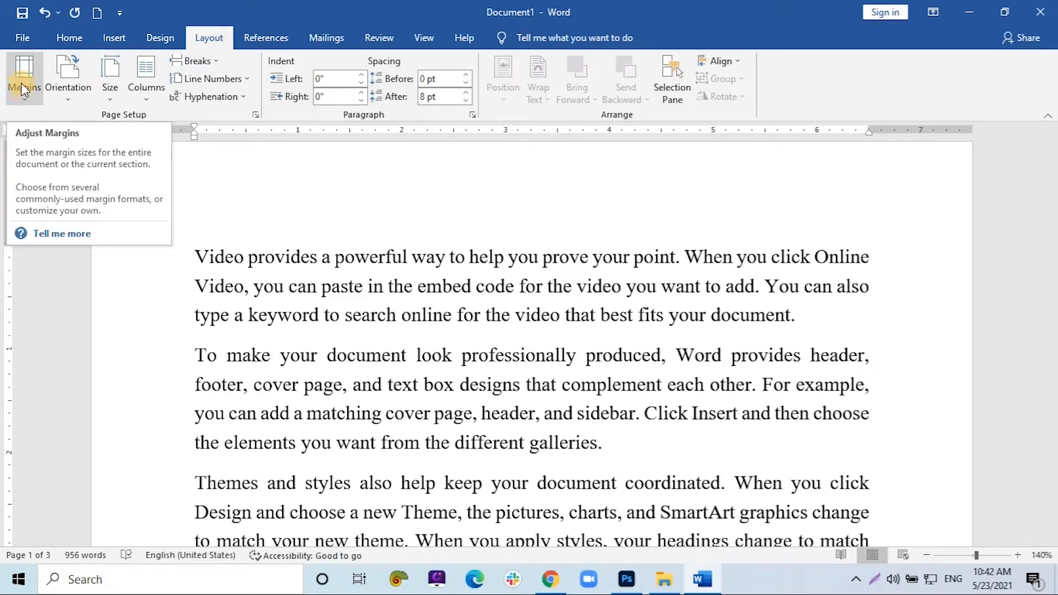
Apply the Narrow margin preset to the document and look through the pages
click(341, 291)
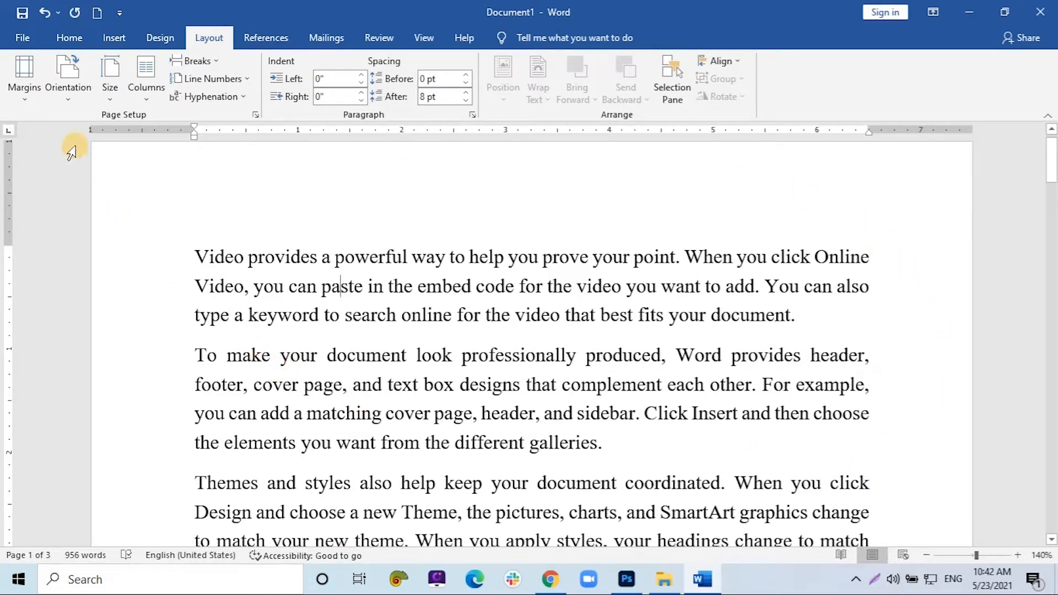
click(31, 98)
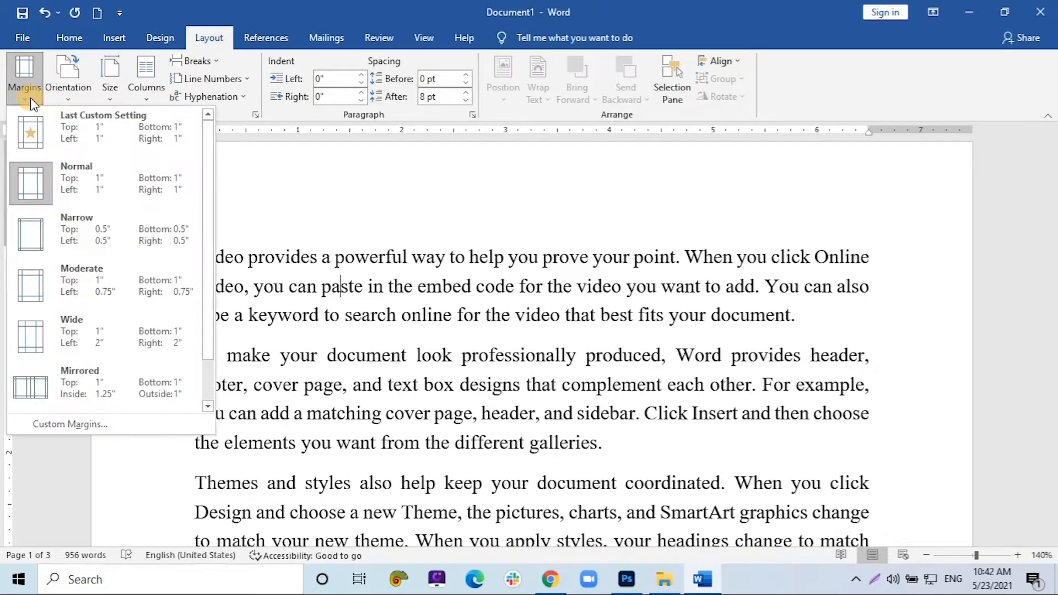
scroll(132, 339, down, 1)
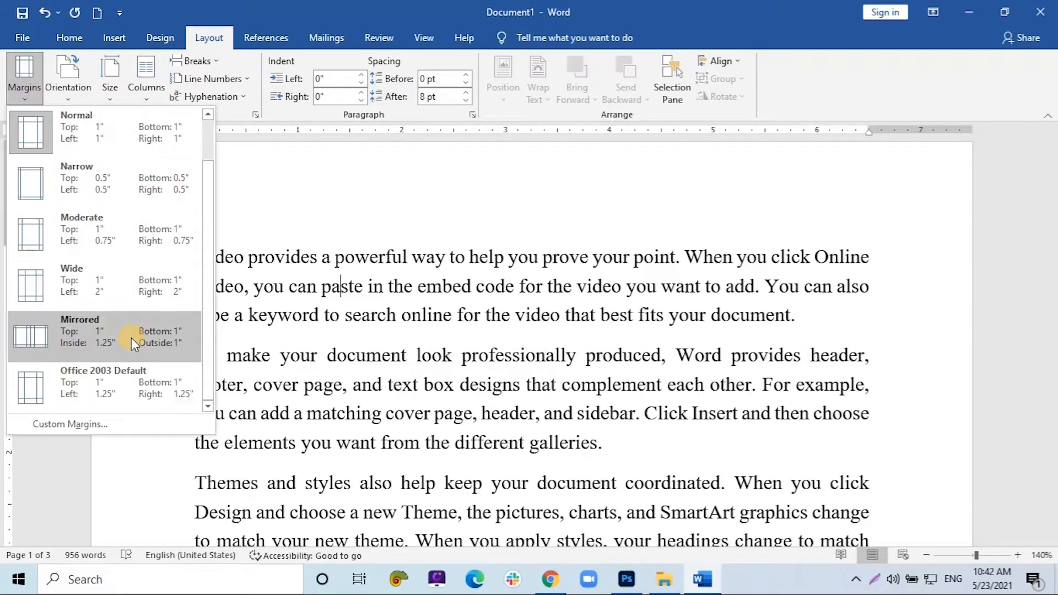
scroll(128, 350, up, 1)
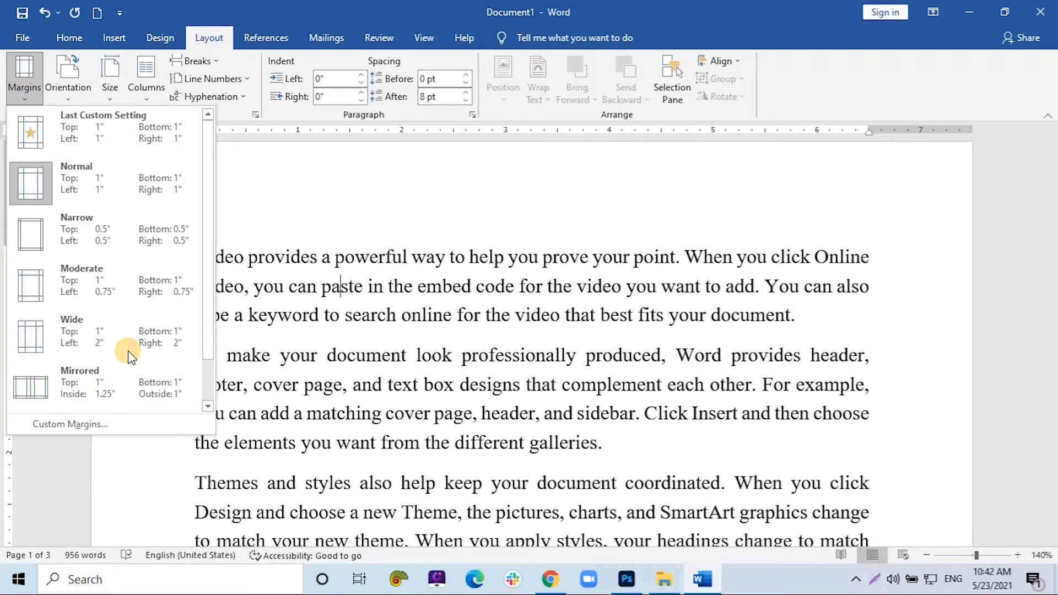
click(104, 237)
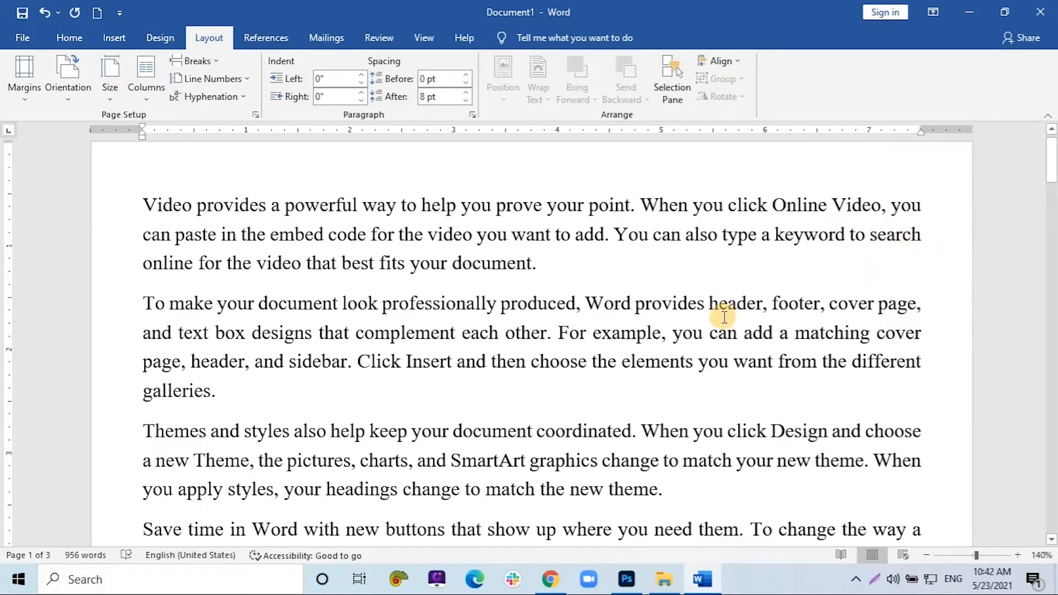
scroll(721, 314, down, 8)
scroll(711, 330, down, 6)
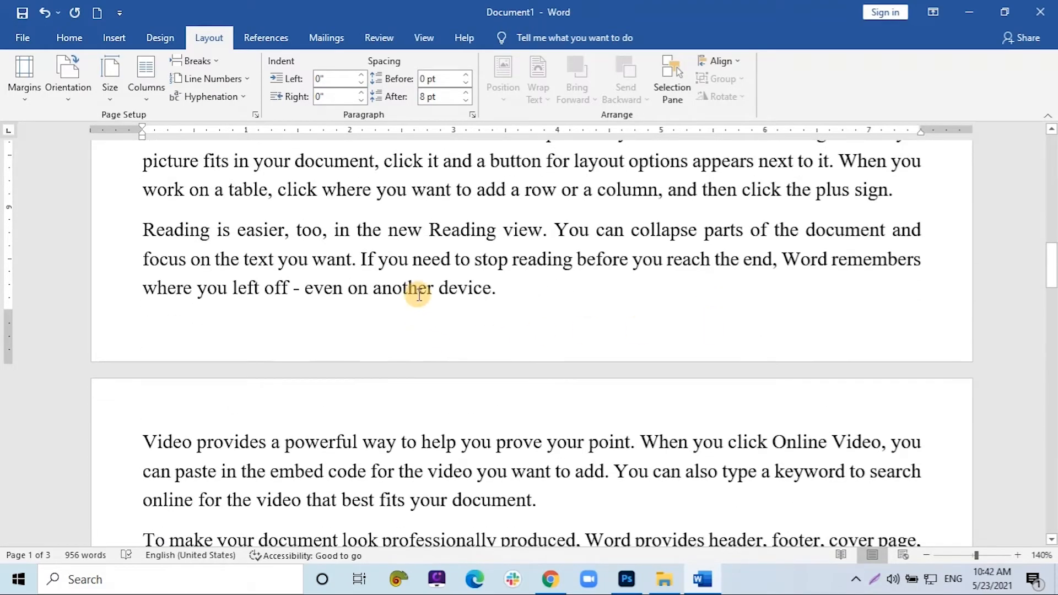
scroll(416, 292, down, 12)
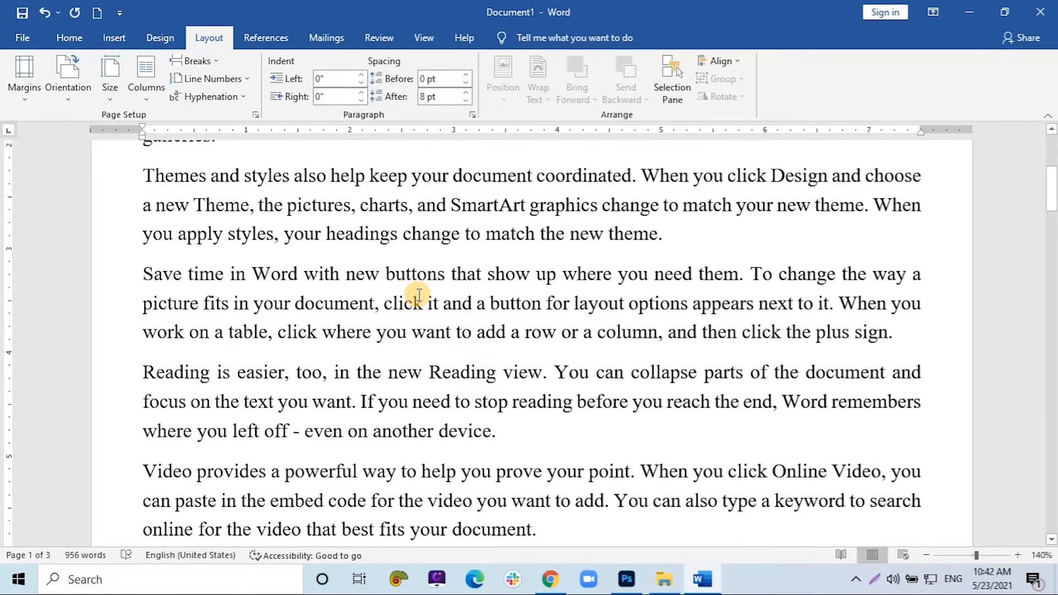
Apply the Last Custom Setting margins, 1" on every side, to the document
scroll(417, 294, up, 4)
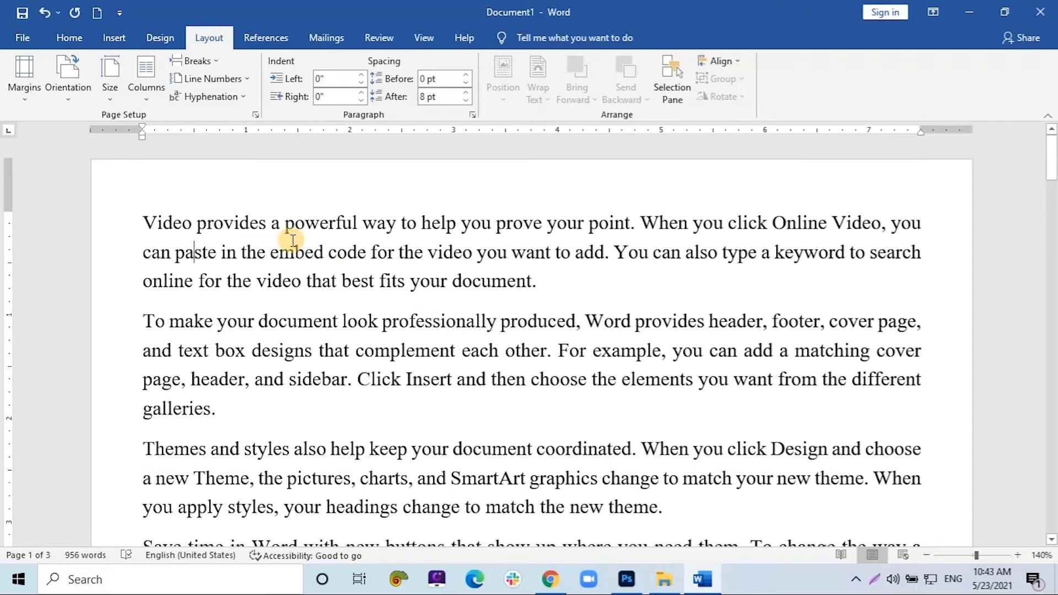
click(25, 102)
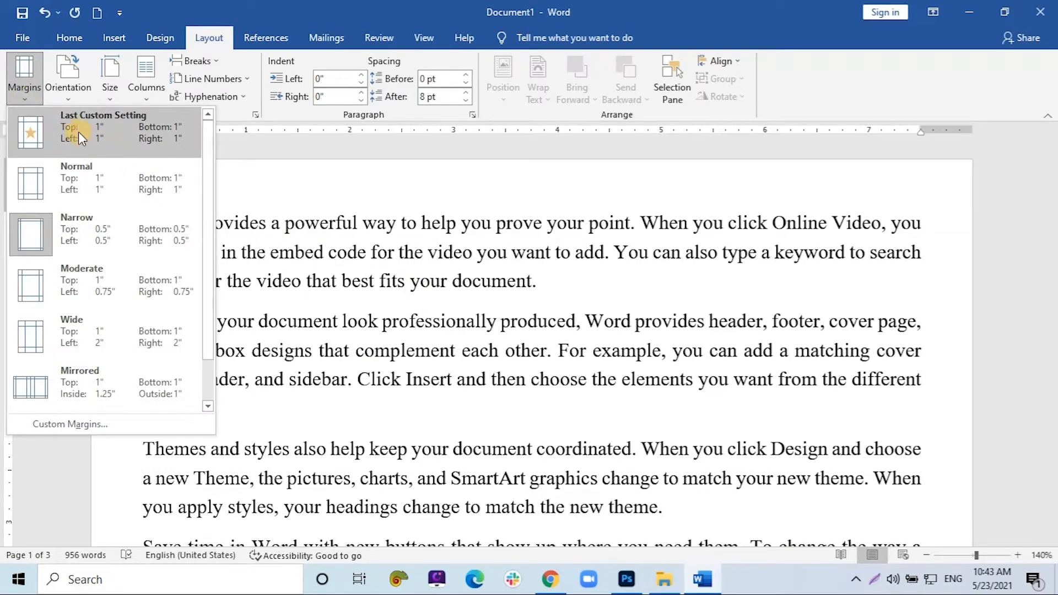
click(93, 134)
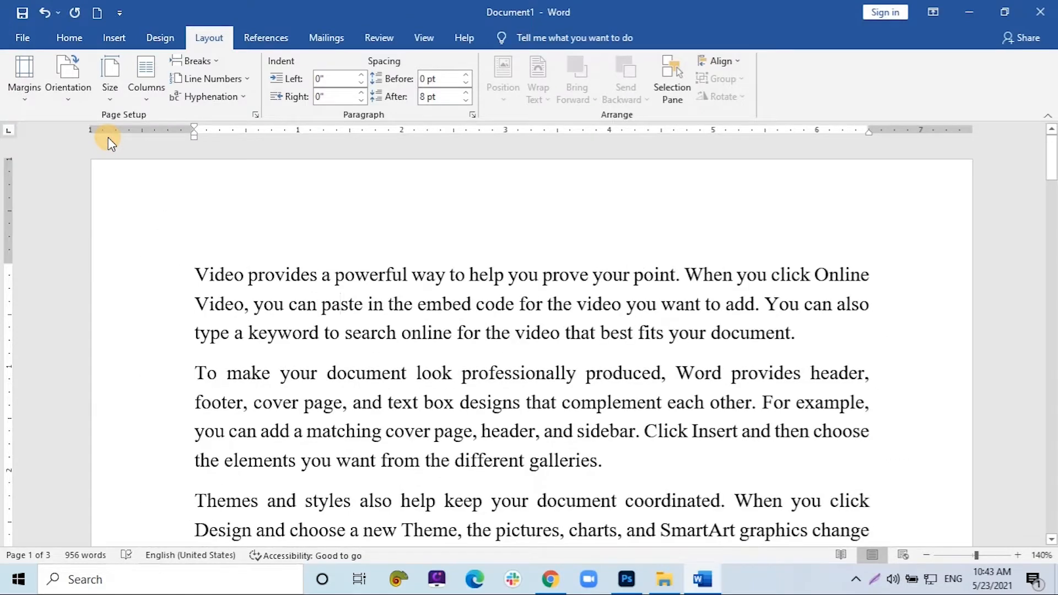
Try a custom left page margin of 0 and choose to fix it to fit the printable area
click(30, 99)
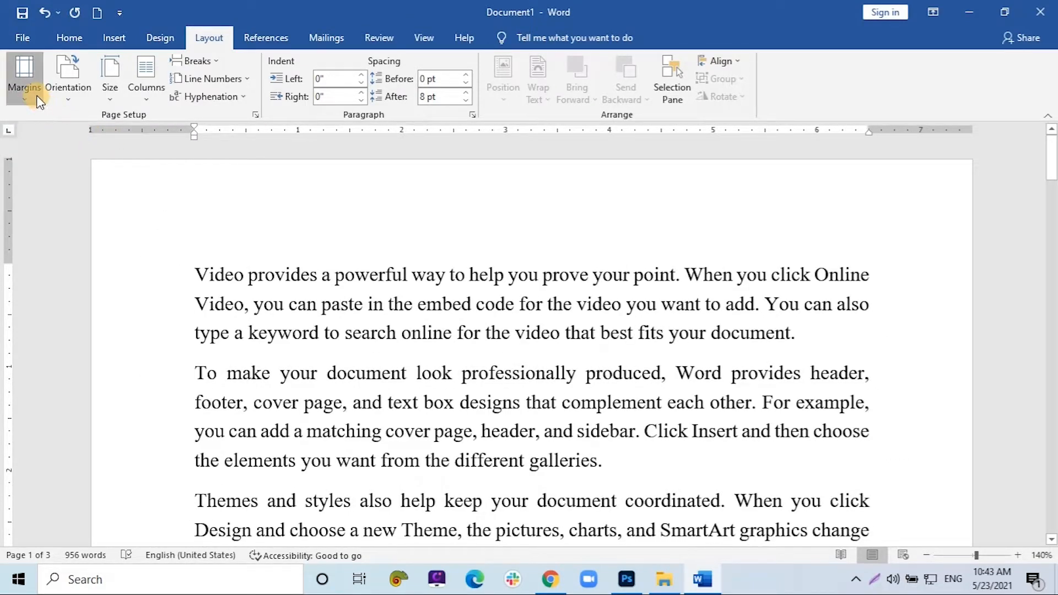
click(107, 426)
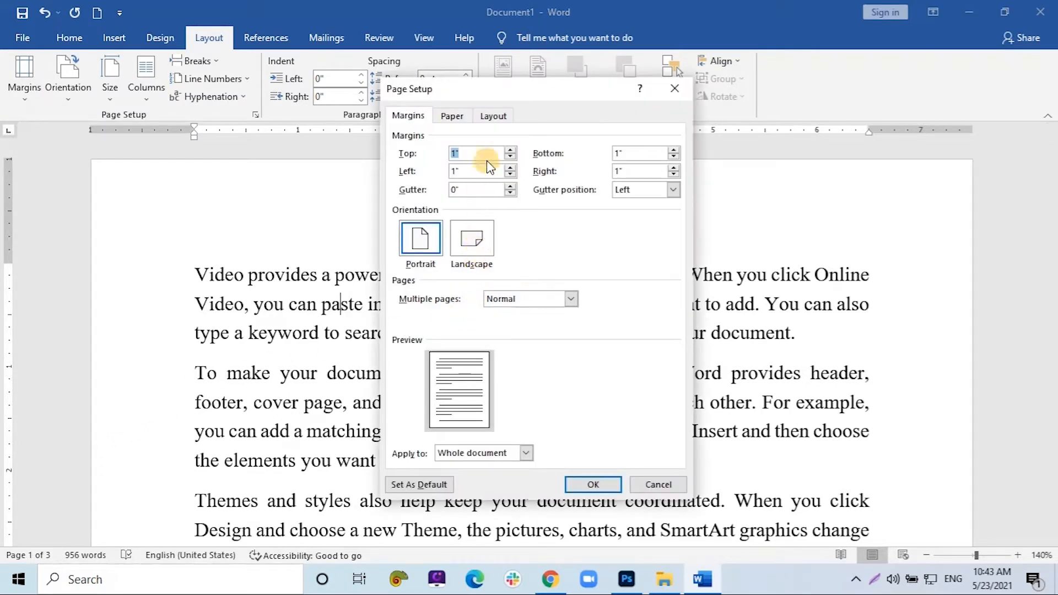
click(415, 174)
text(0)
click(587, 482)
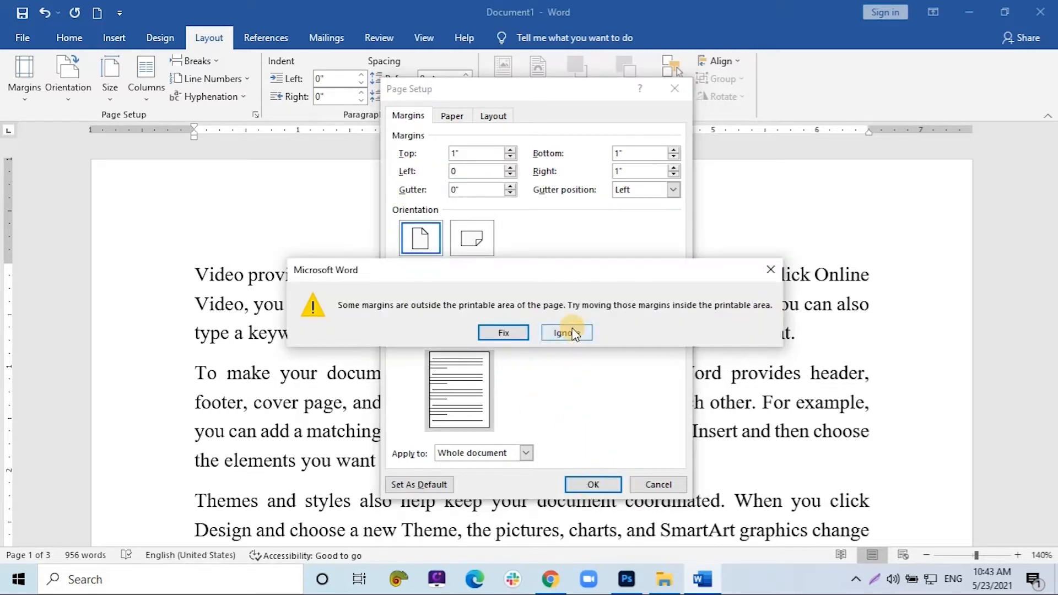
click(522, 332)
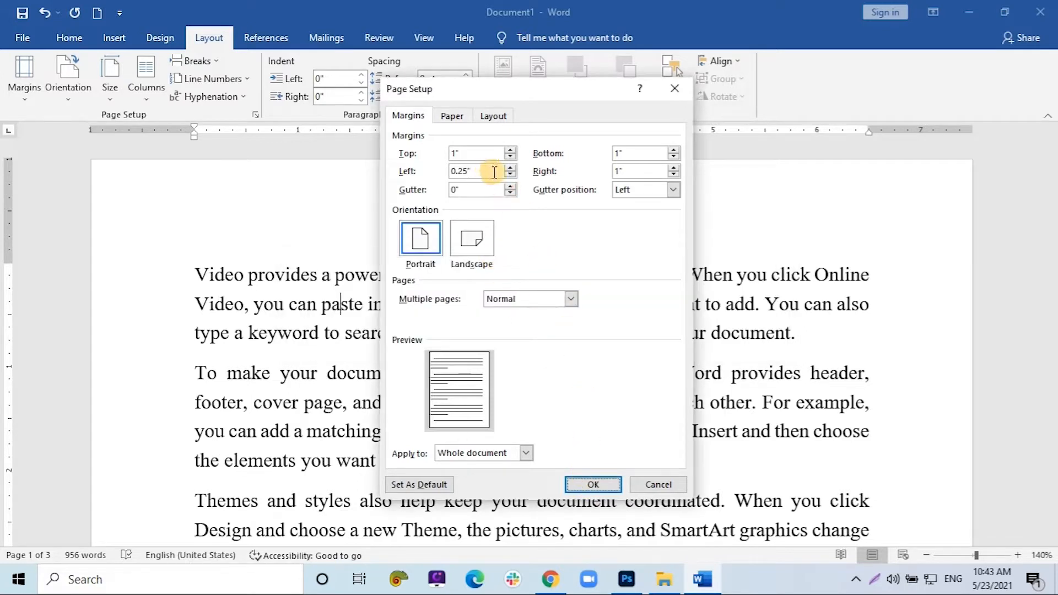
Set the left page margin to 0 for the whole document and ignore the printable-area limit
drag(489, 170, 392, 171)
text(0)
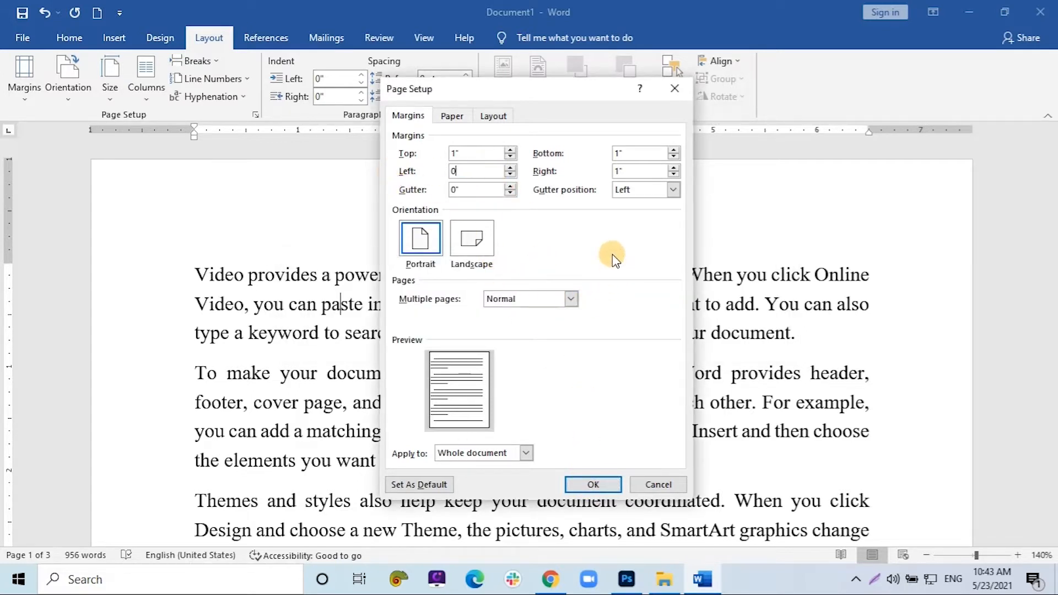
click(604, 485)
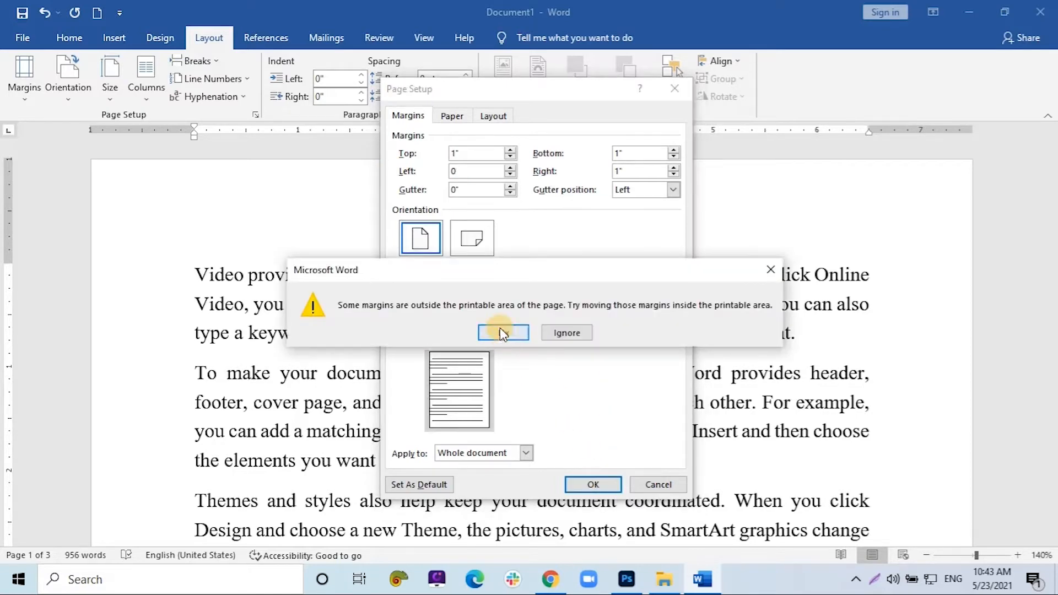
click(557, 333)
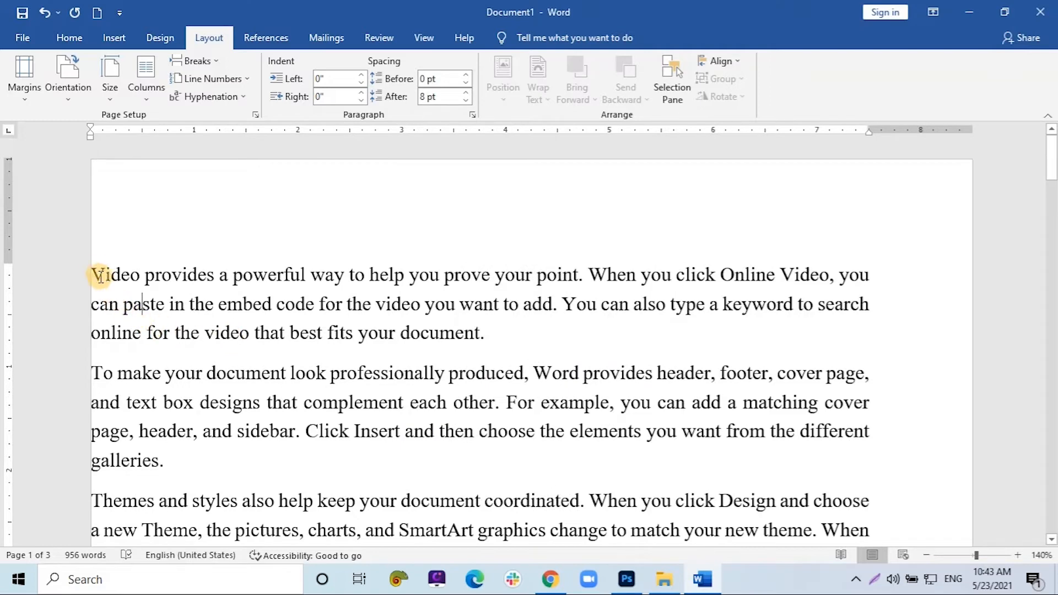
Undo the last change to the left page margin
scroll(92, 281, down, 1)
scroll(92, 284, up, 1)
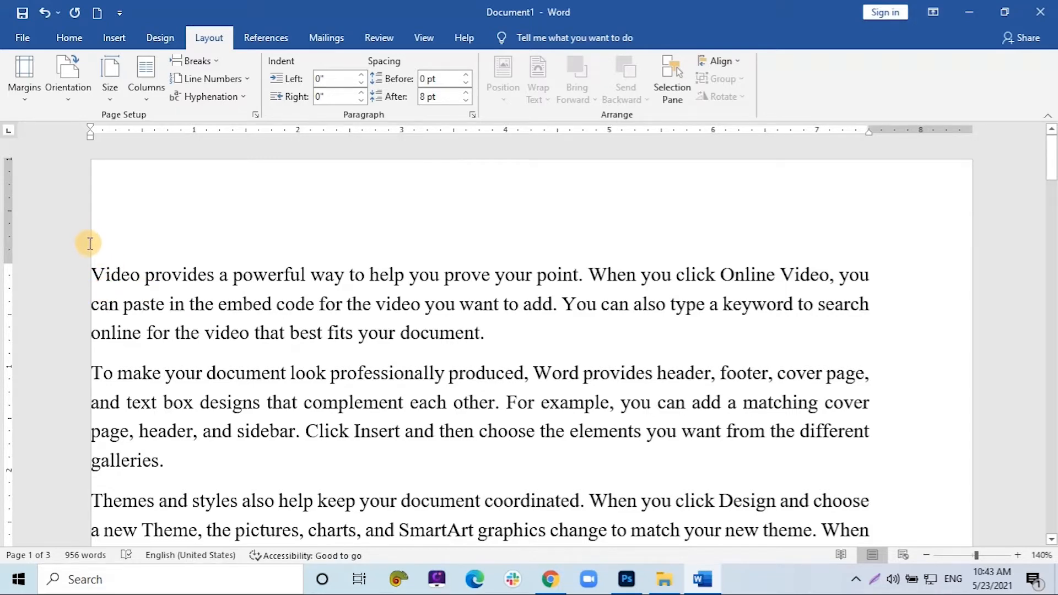
key(ctrl+z)
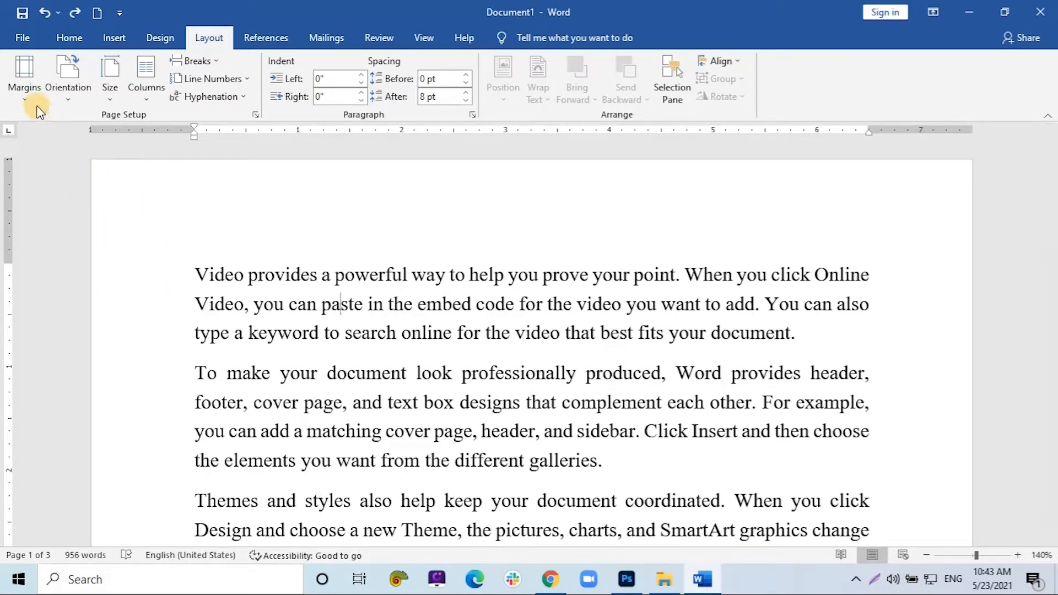
Add a 0.5" gutter at the Left gutter position for the whole document, and undo the change
click(24, 91)
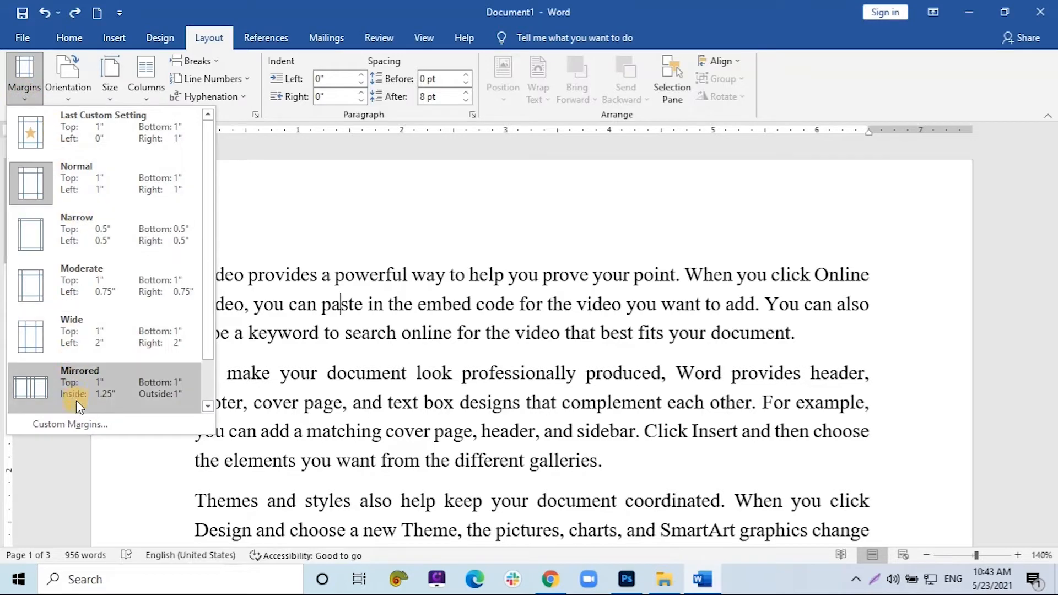
click(71, 425)
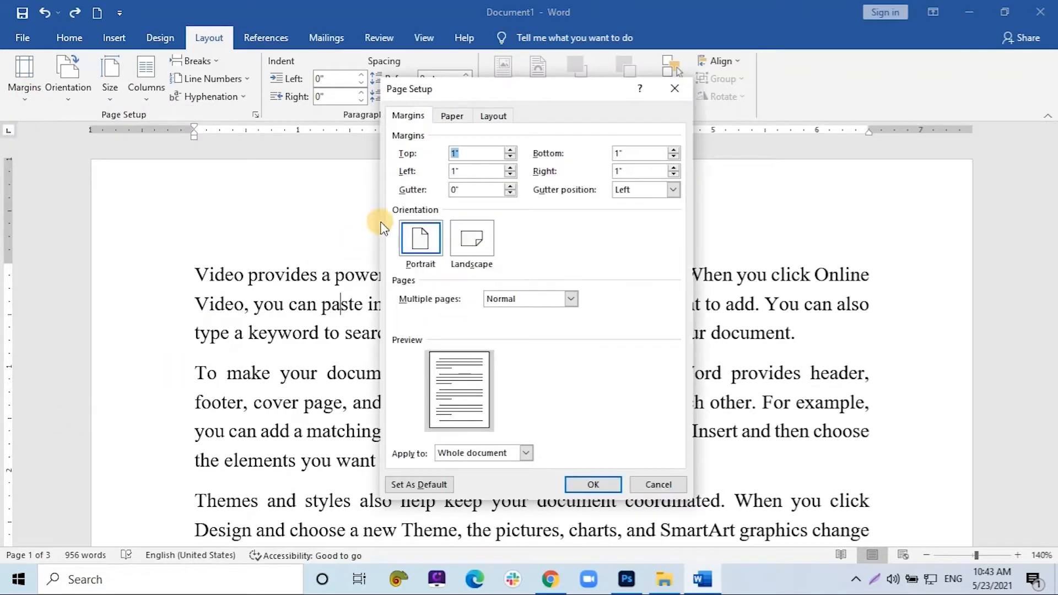
click(619, 190)
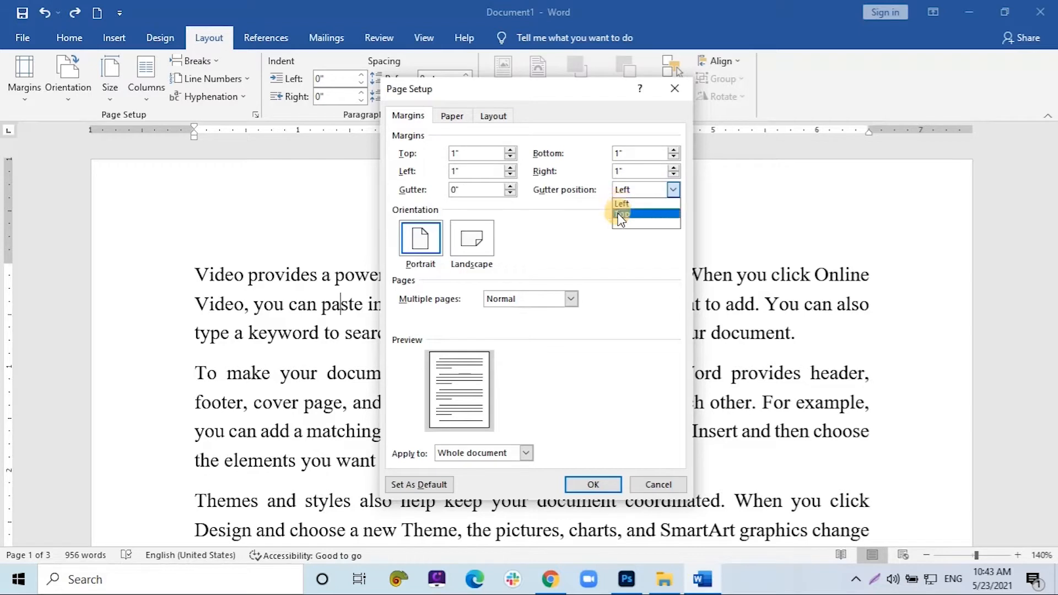
click(620, 203)
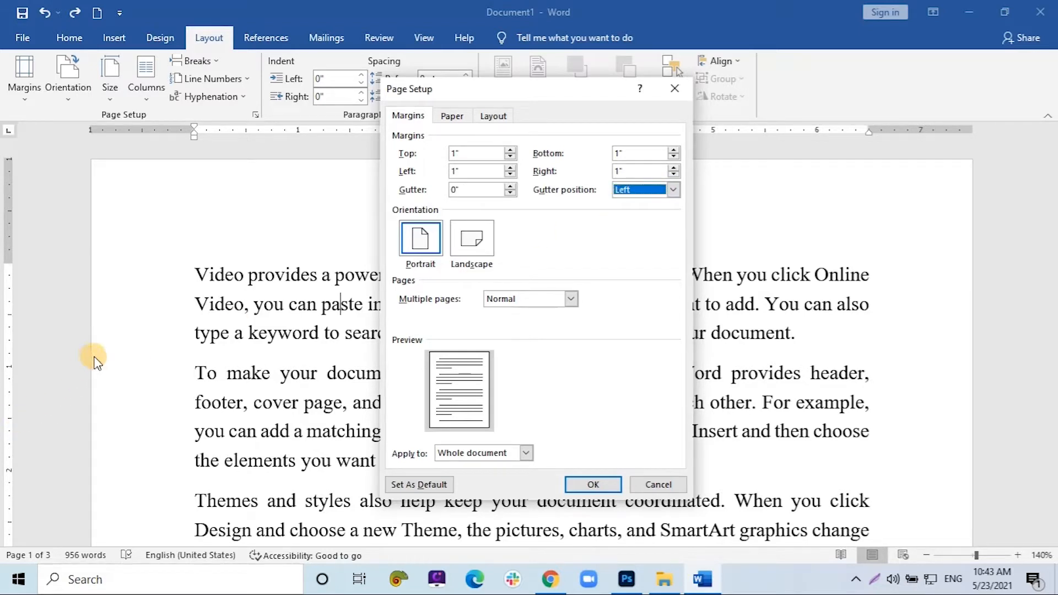
drag(472, 189, 425, 182)
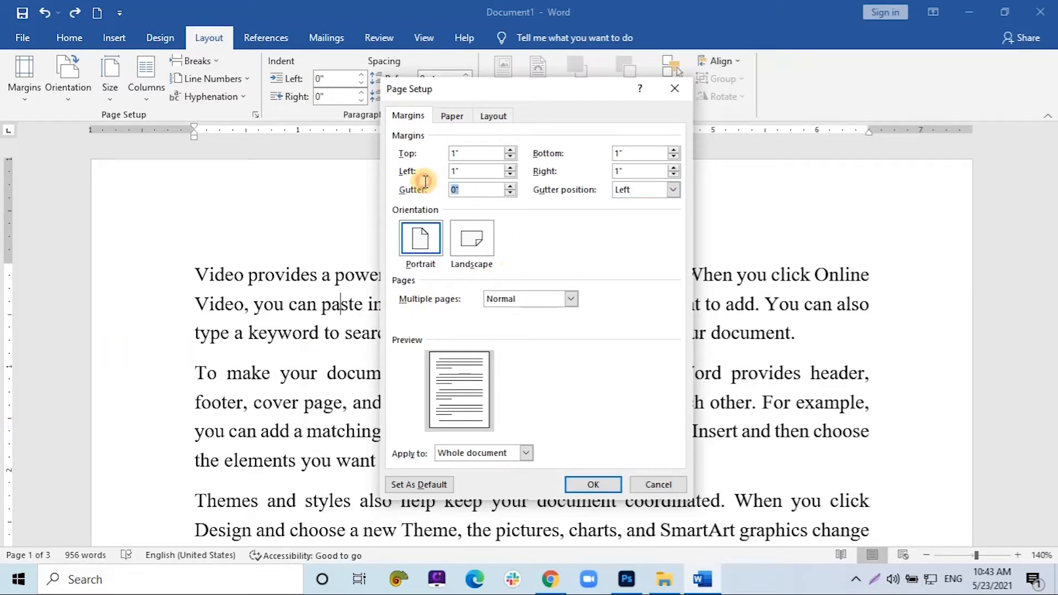
text(0.5)
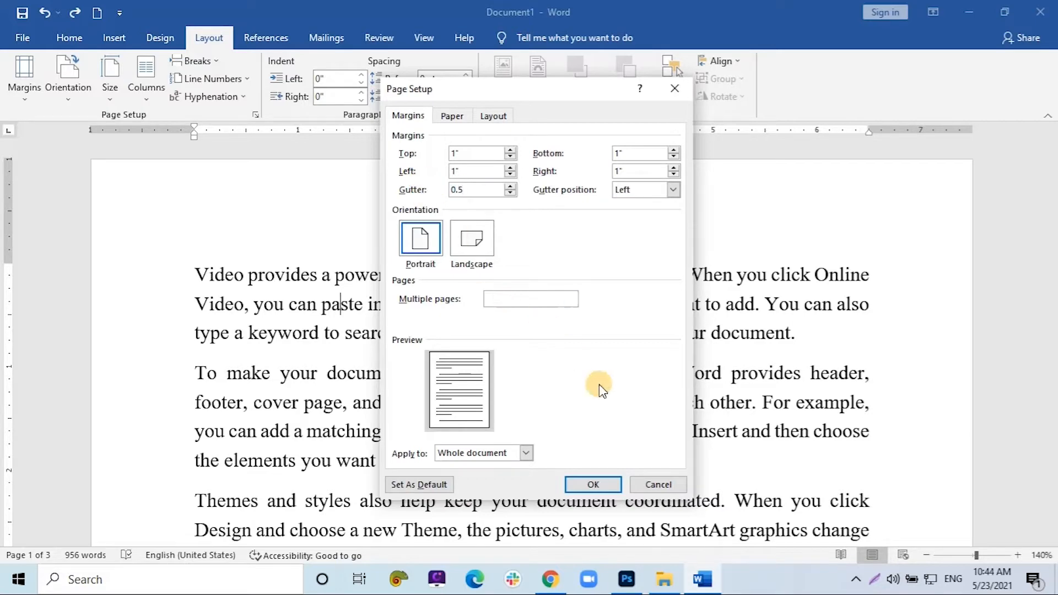
click(585, 484)
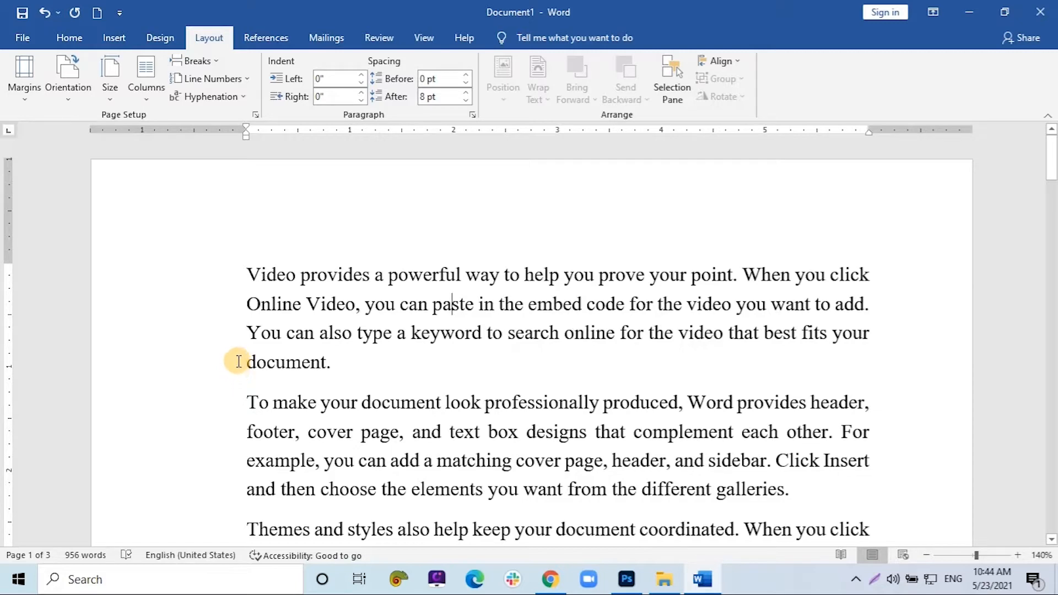
key(ctrl+z)
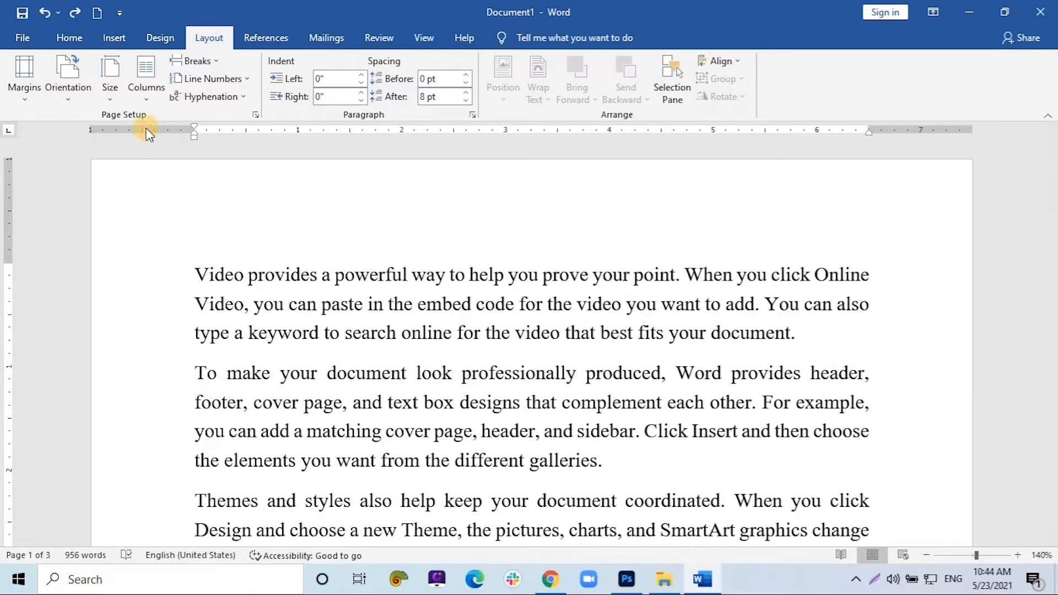
Review the page margin fields in Page Setup and accept the existing settings
double_click(163, 129)
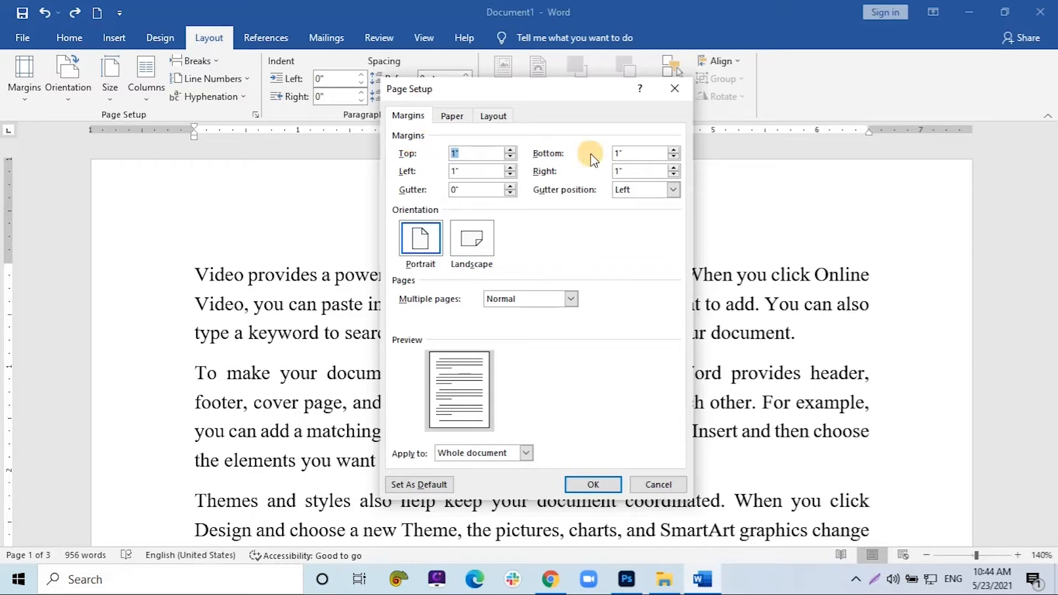
key(Tab)
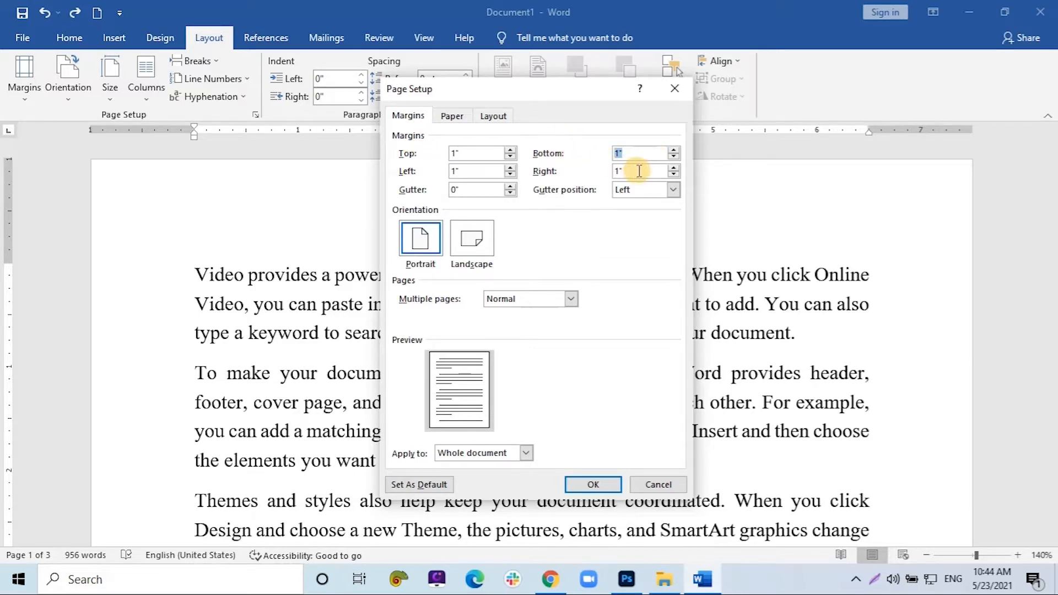
key(Tab)
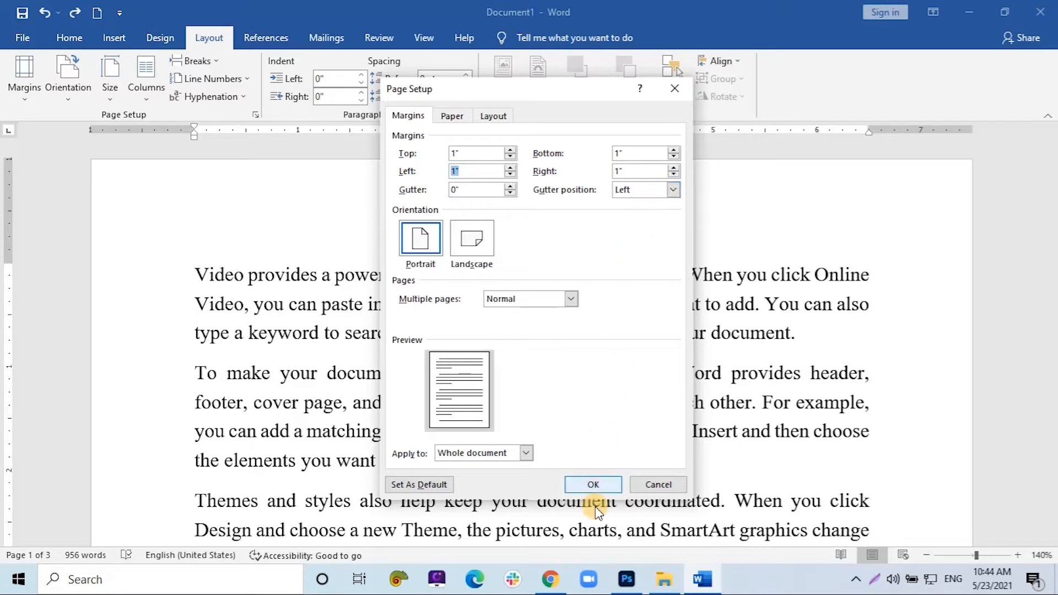
click(589, 485)
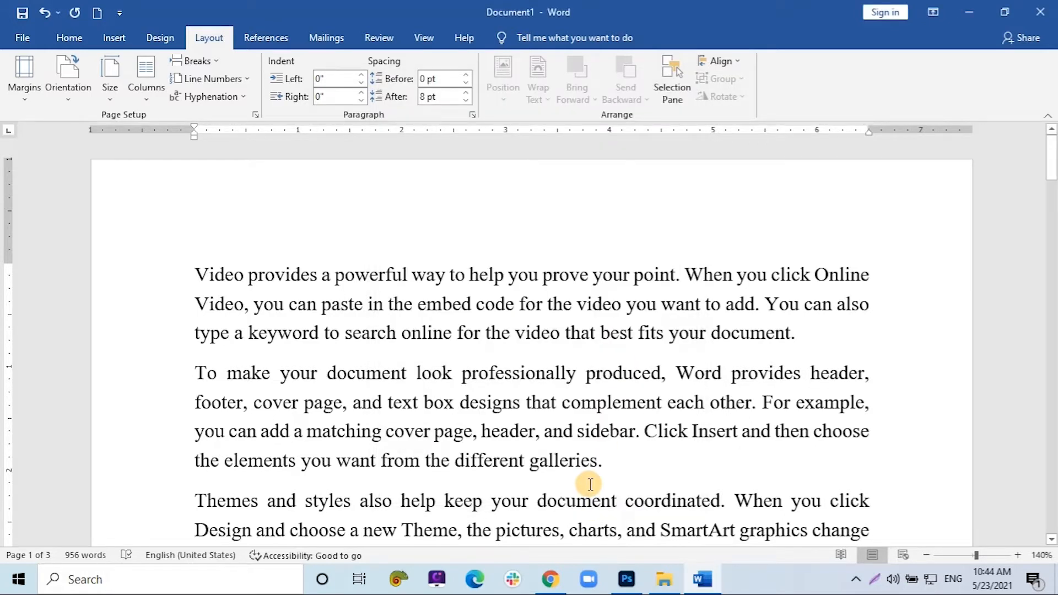
Change the page orientation of the document to Landscape
click(74, 94)
click(88, 153)
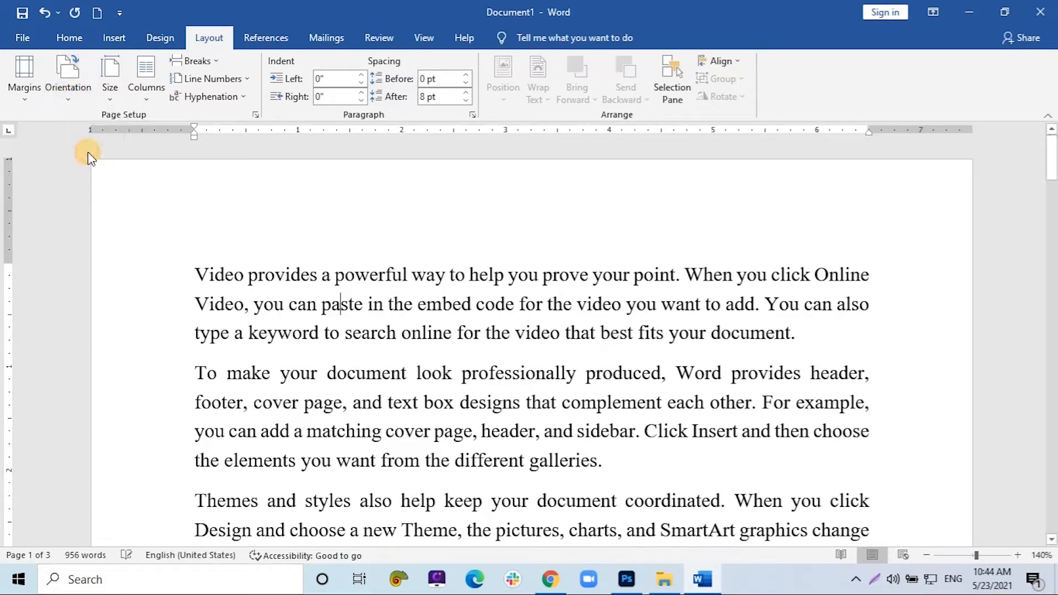
scroll(332, 290, down, 6)
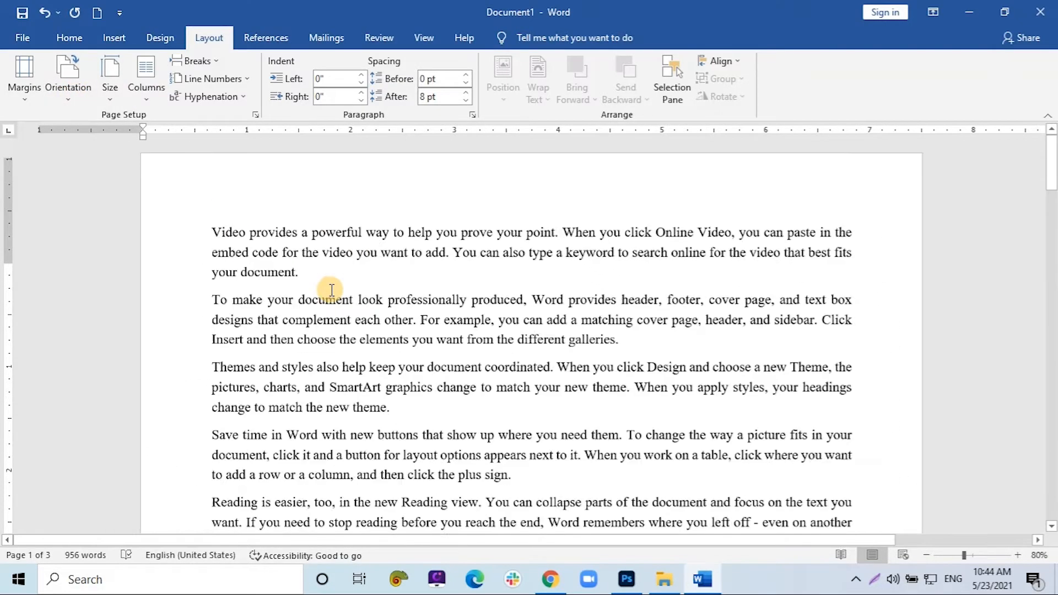
Set the page orientation of the document back to Portrait
scroll(331, 290, down, 3)
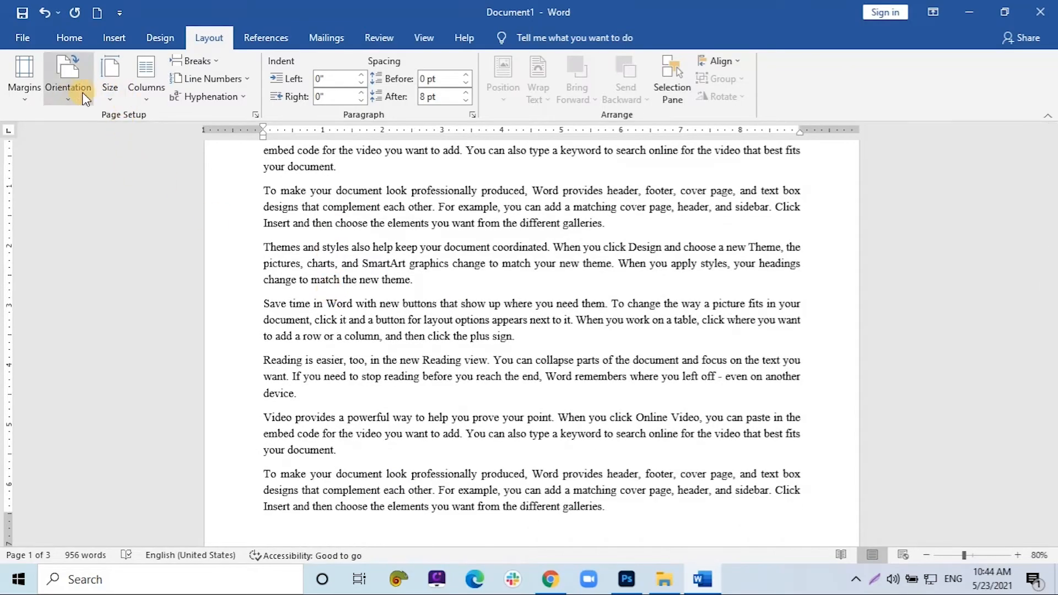
click(71, 91)
click(89, 121)
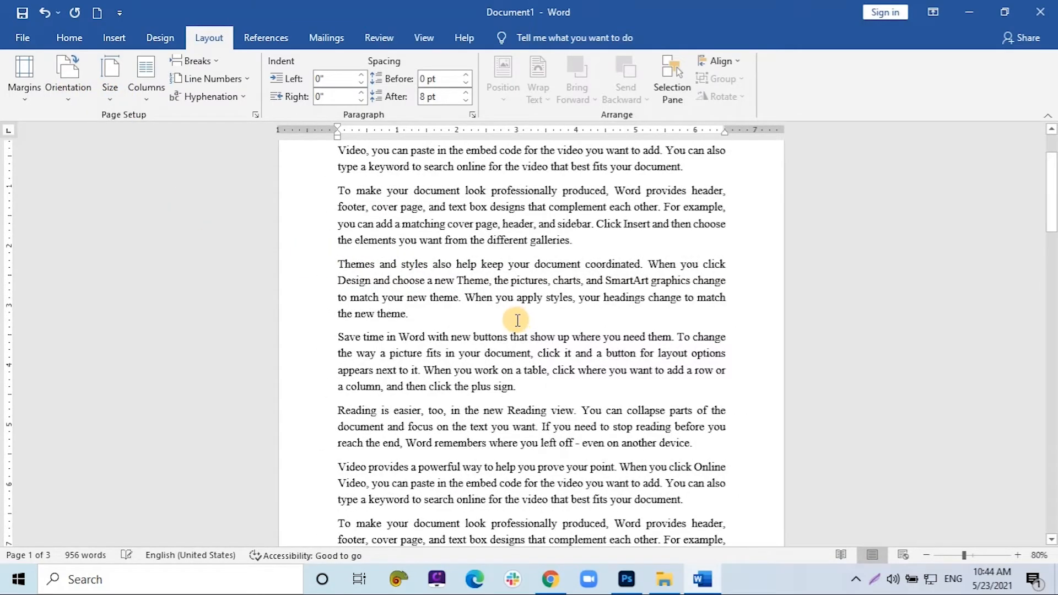
Change the document's paper size to A4 (8.27" x 11.69")
scroll(516, 320, down, 4)
scroll(472, 319, up, 7)
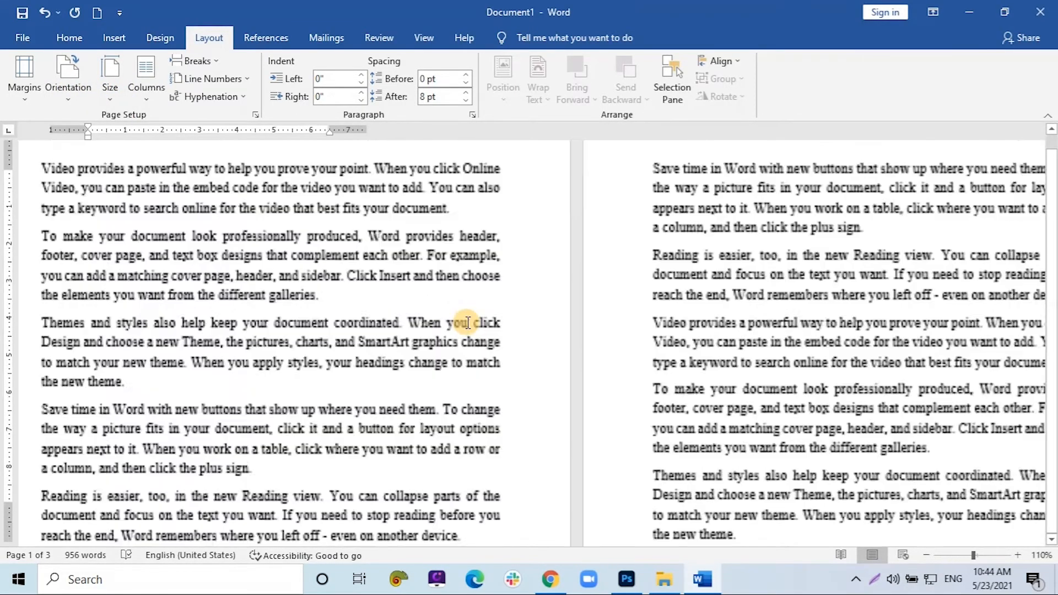
scroll(465, 323, up, 1)
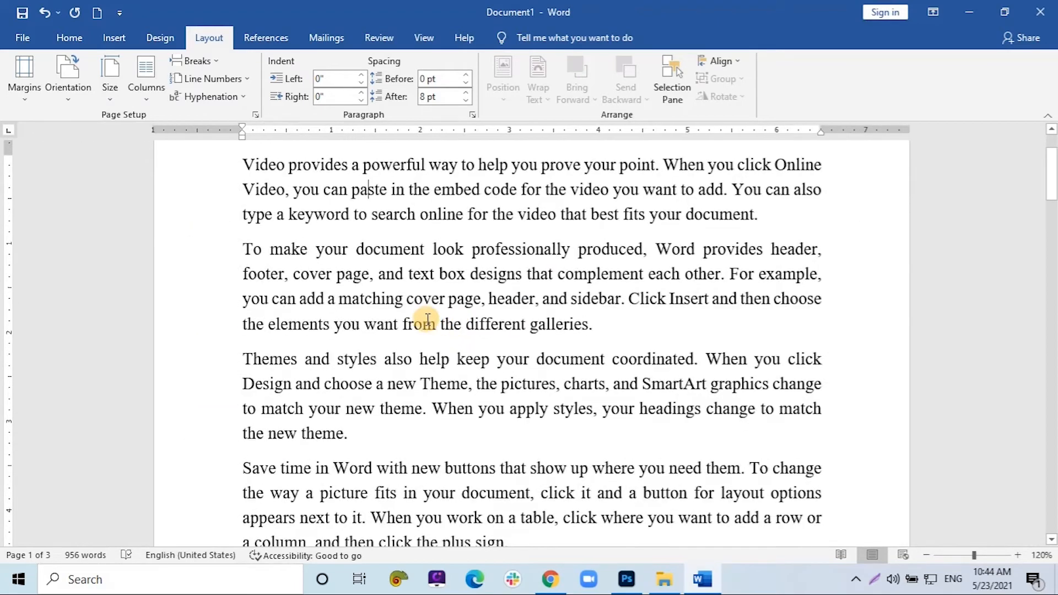
click(110, 105)
drag(221, 174, 253, 111)
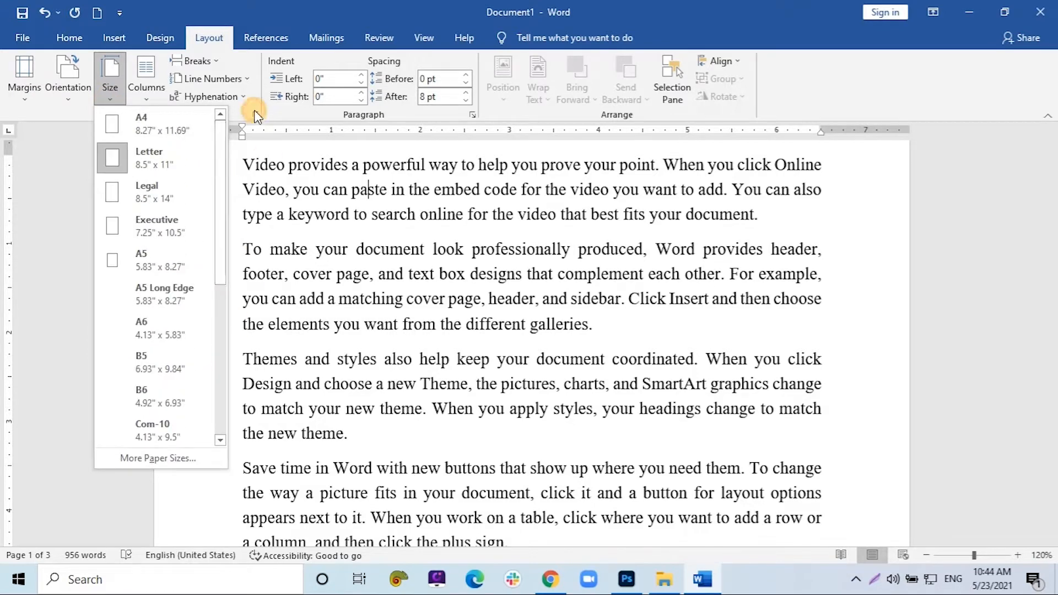
click(141, 117)
click(111, 97)
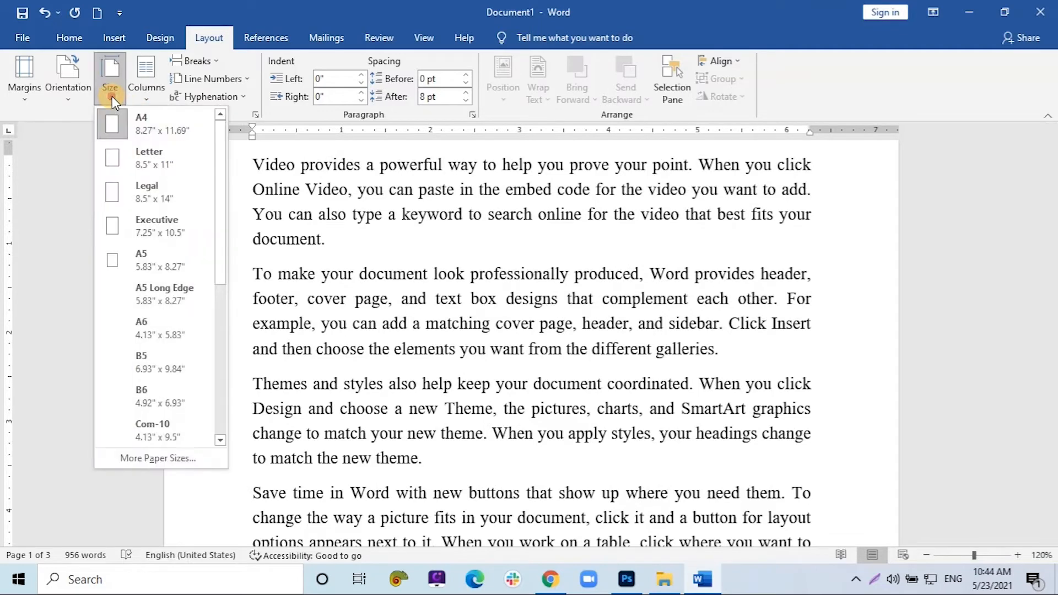
click(112, 96)
click(324, 190)
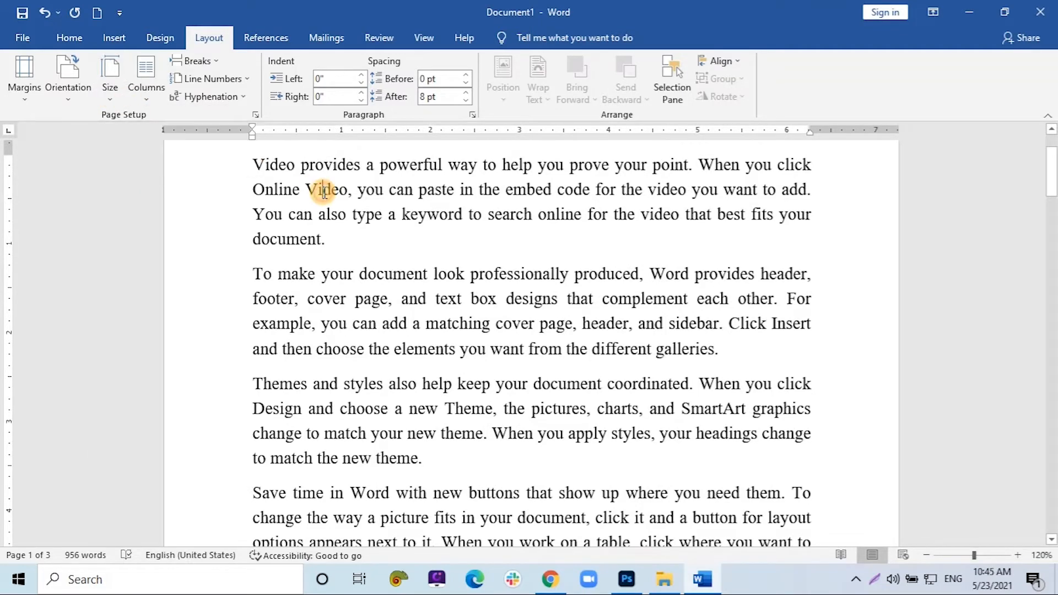
scroll(279, 220, up, 3)
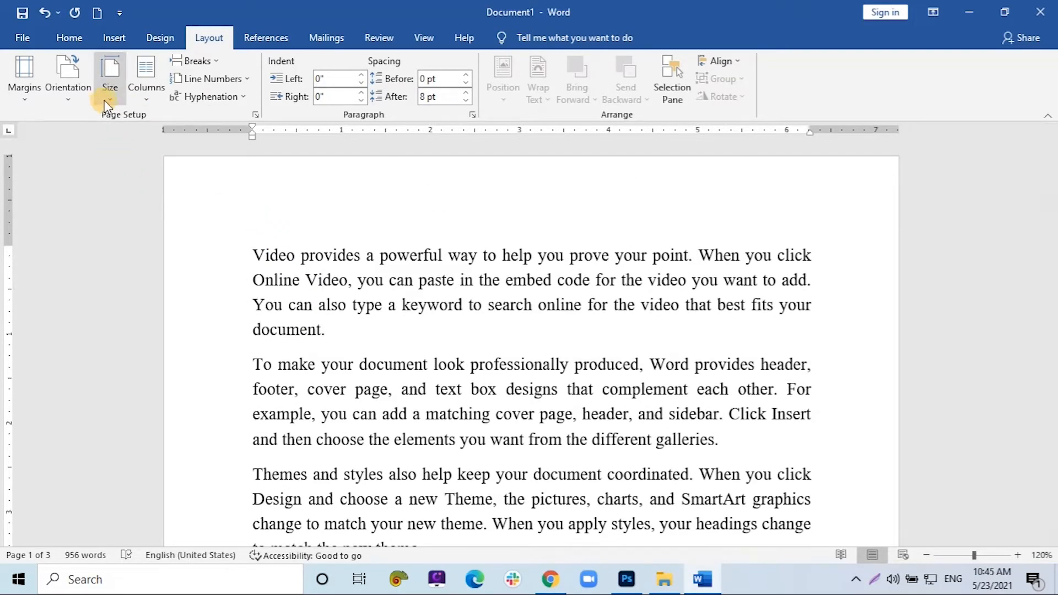
Lay out the document text in two columns, and switch the layout to three columns
click(153, 92)
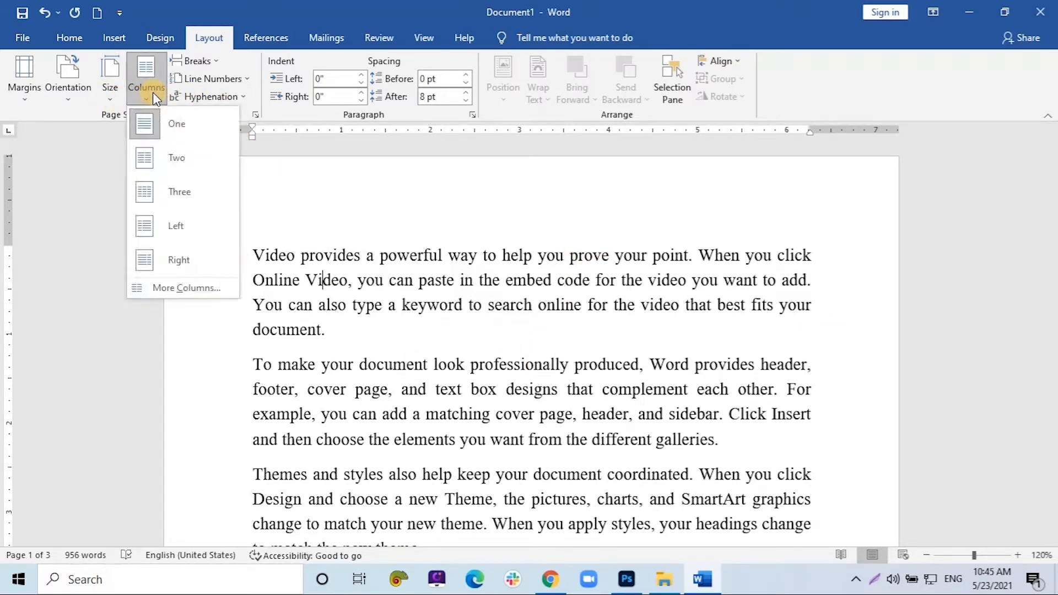
click(177, 154)
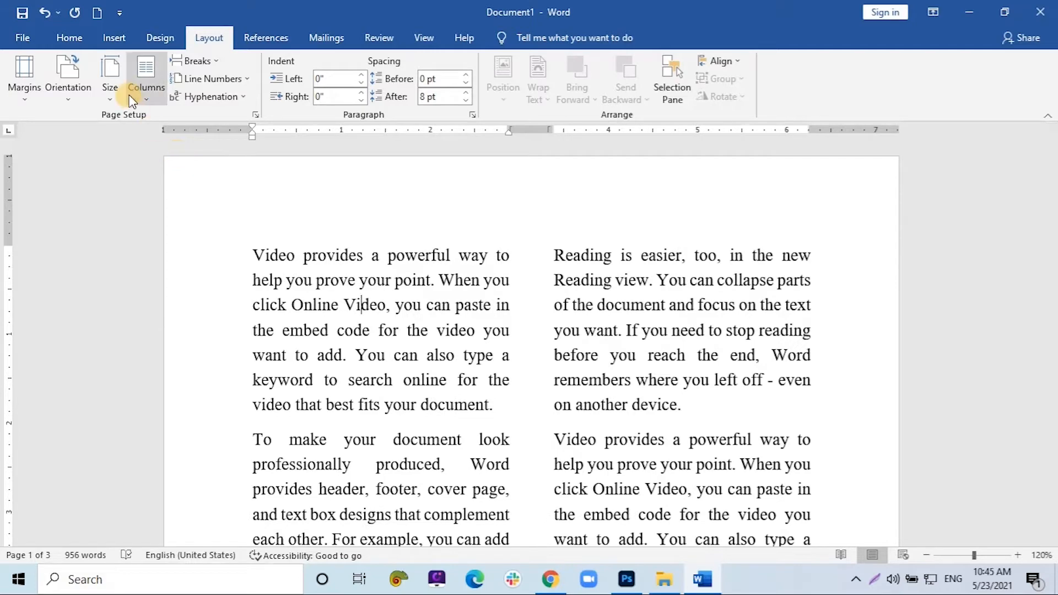
click(146, 88)
click(172, 196)
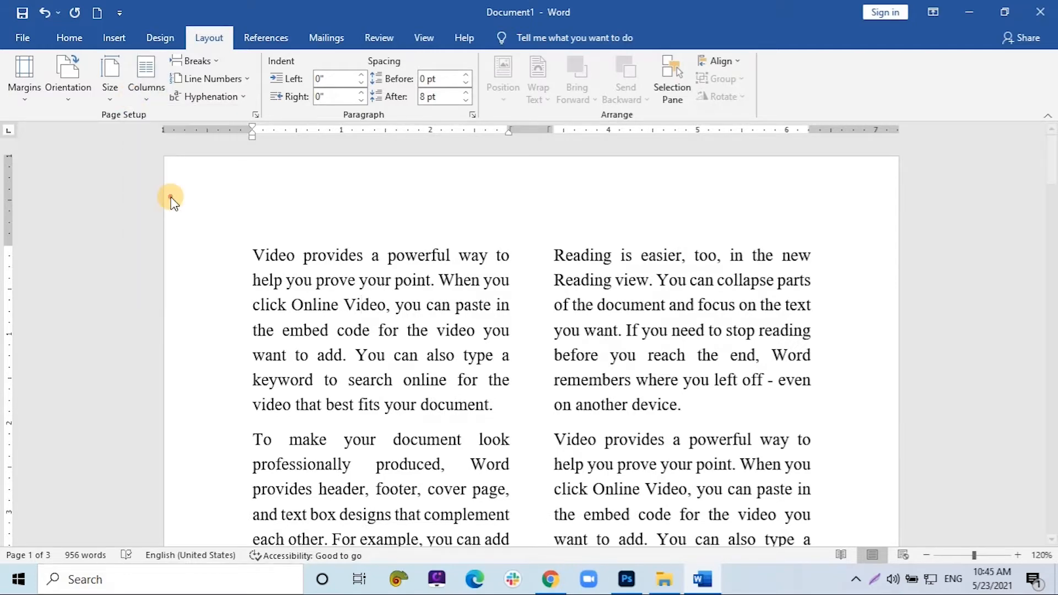
Add a line between the three columns for the whole document and look through the pages
click(152, 98)
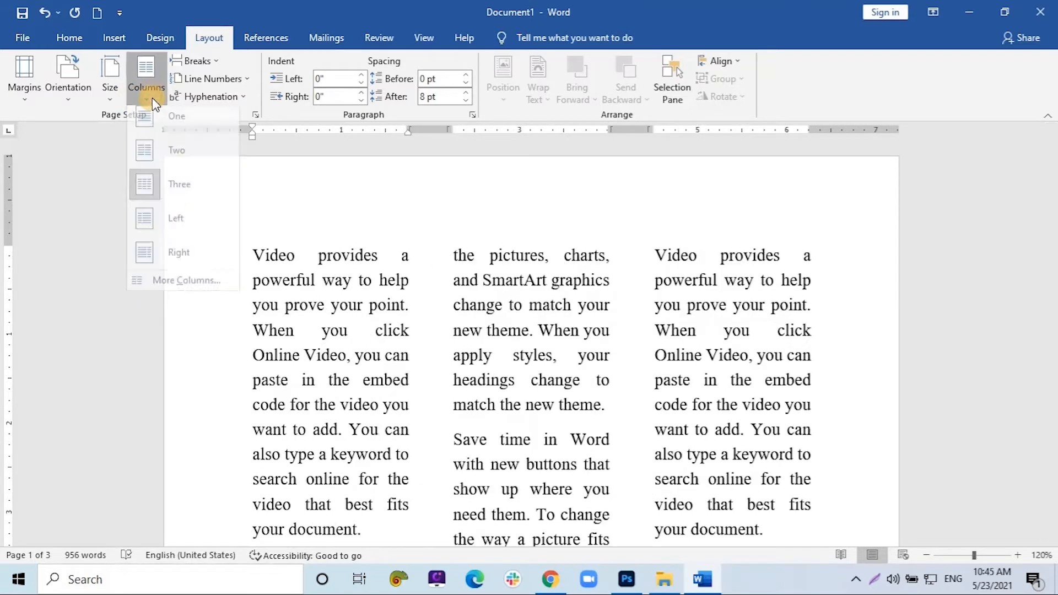
click(201, 292)
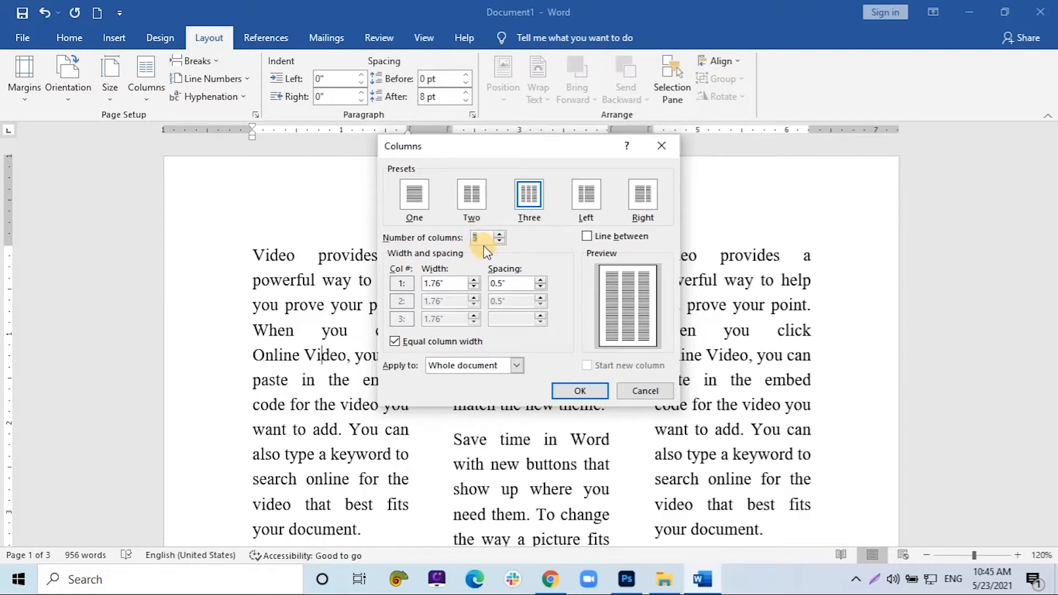
click(587, 237)
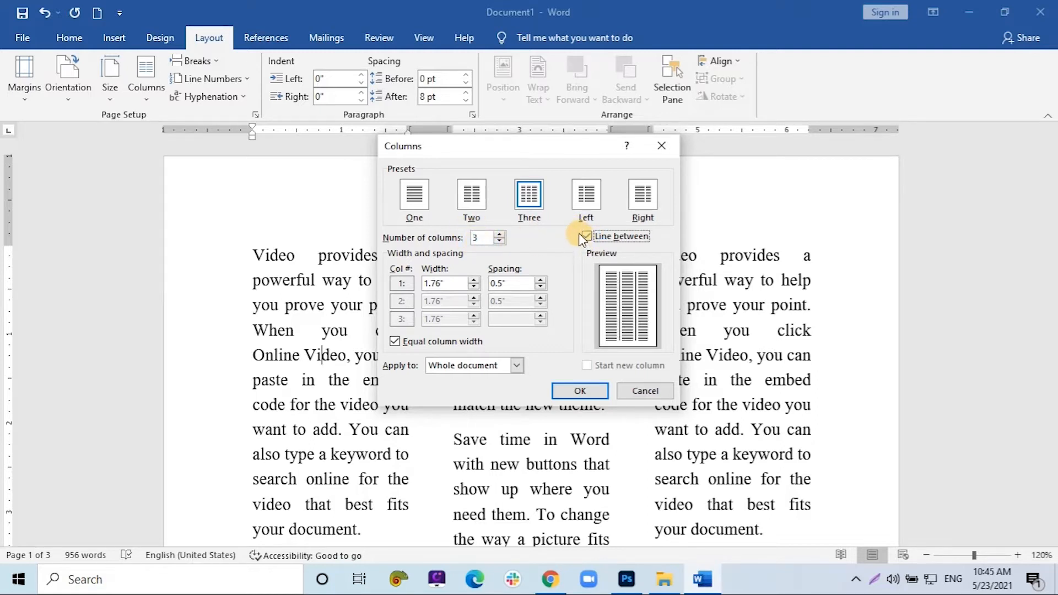
click(591, 386)
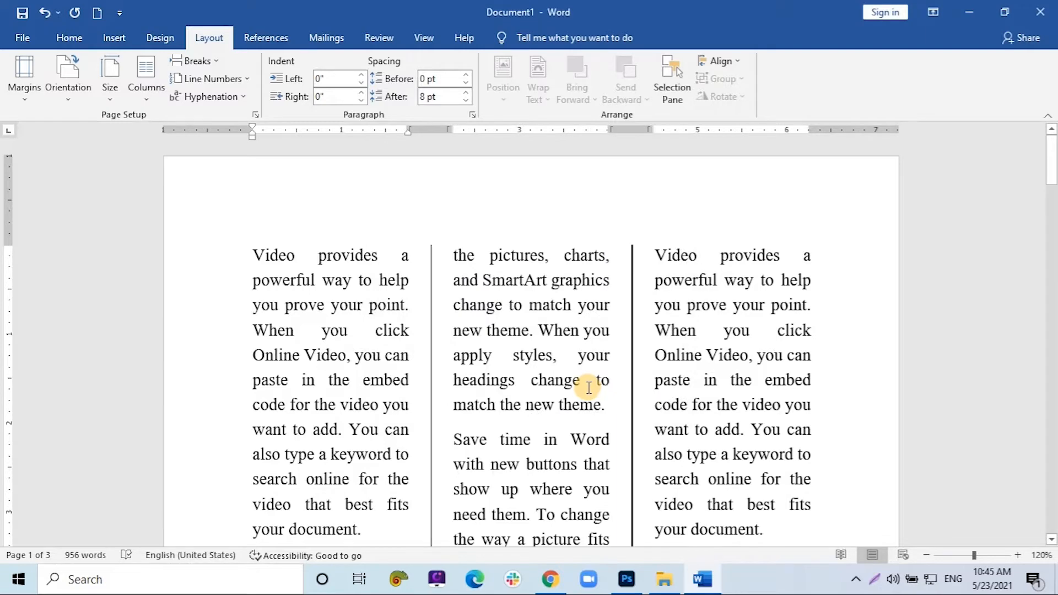
scroll(589, 388, down, 3)
scroll(586, 380, down, 7)
scroll(579, 386, up, 9)
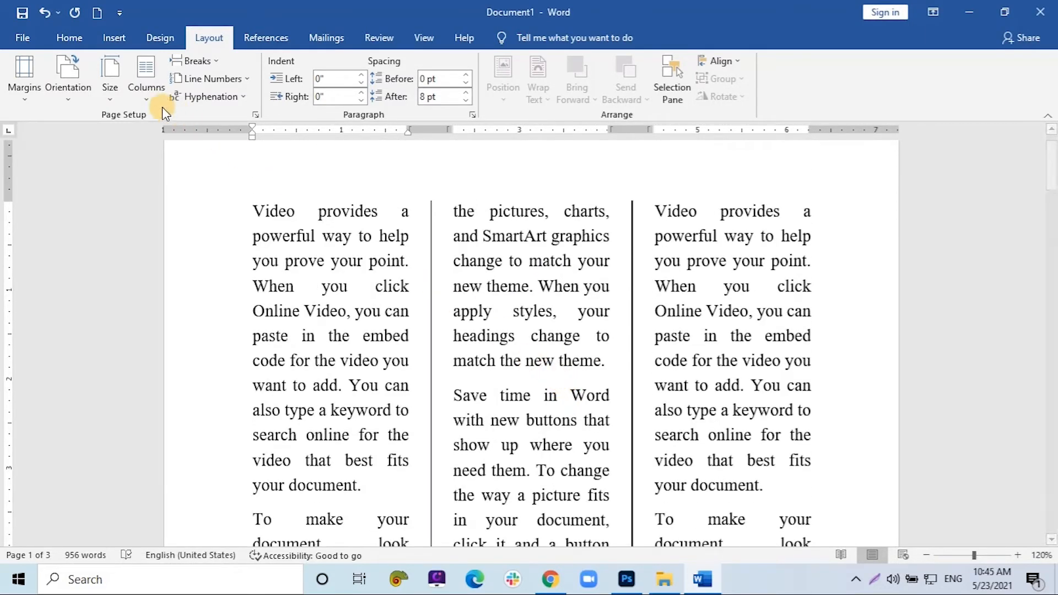
Change the page orientation to Landscape and return the text to a one-column layout
click(81, 100)
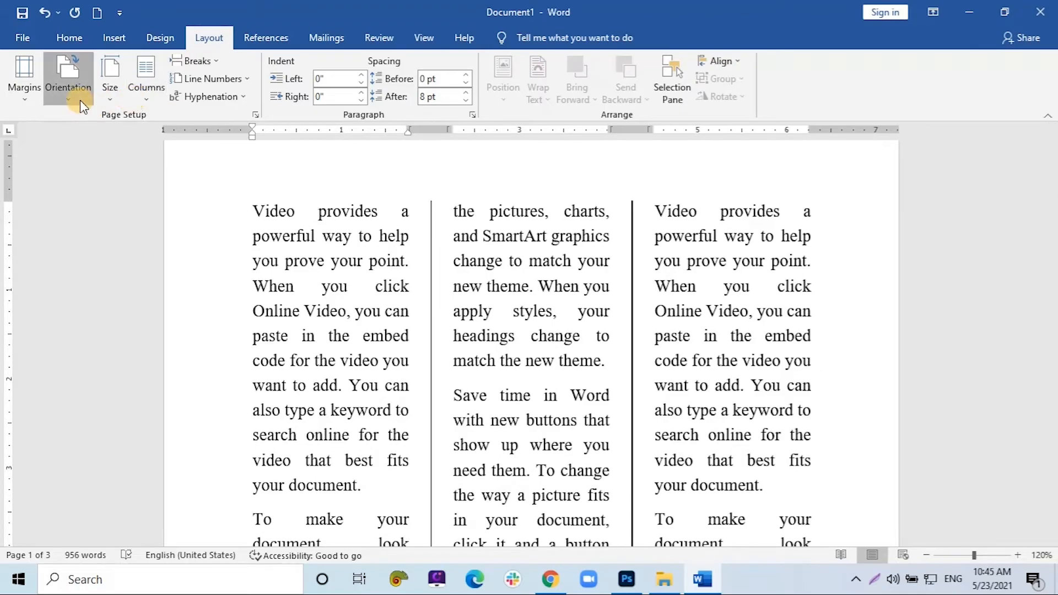
click(90, 164)
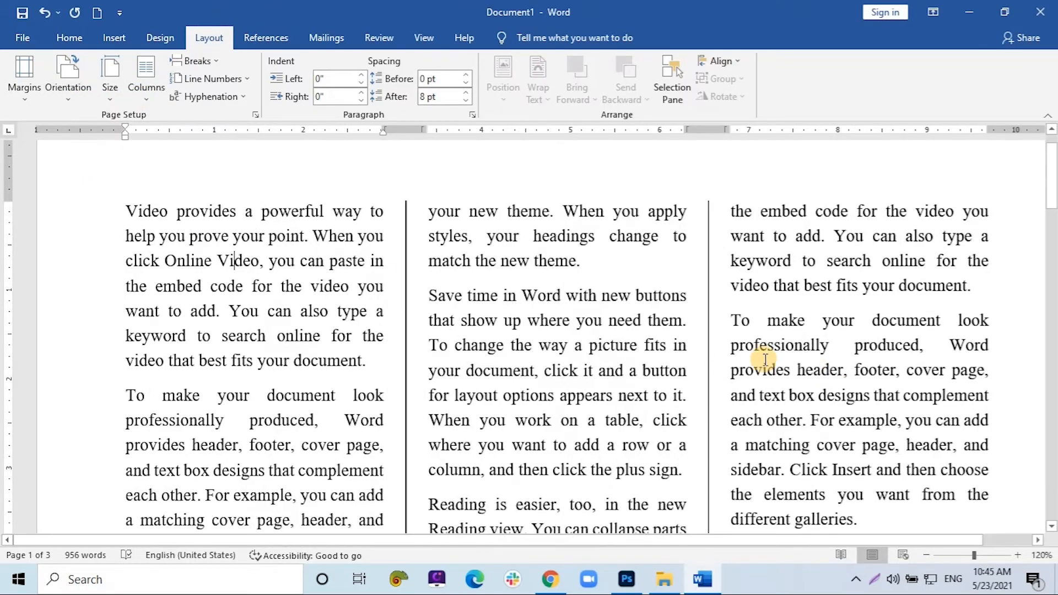
scroll(763, 358, down, 3)
ctrl+scroll(717, 352, down, 4)
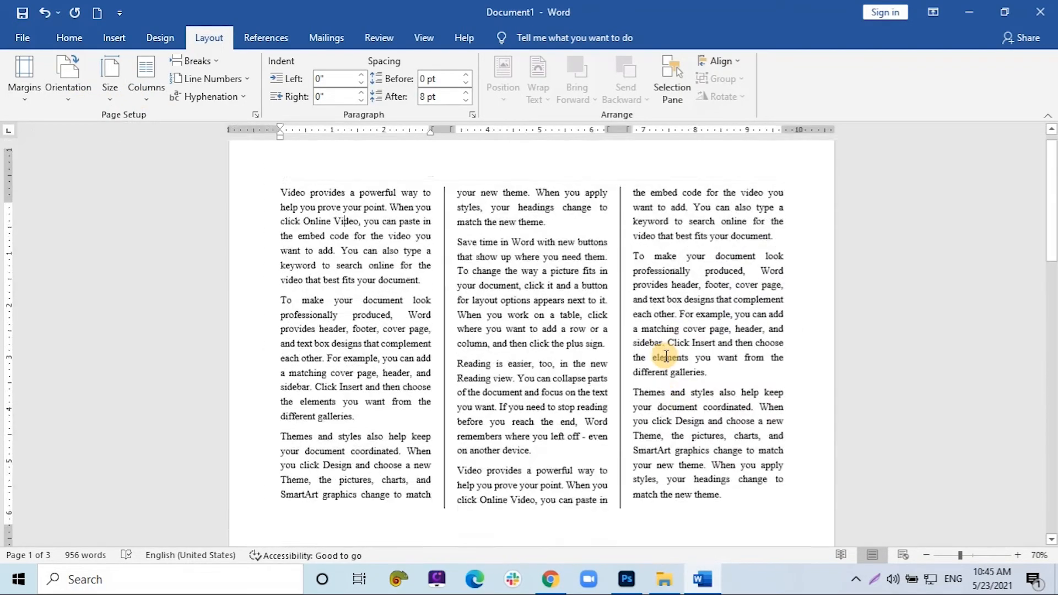
scroll(653, 350, up, 4)
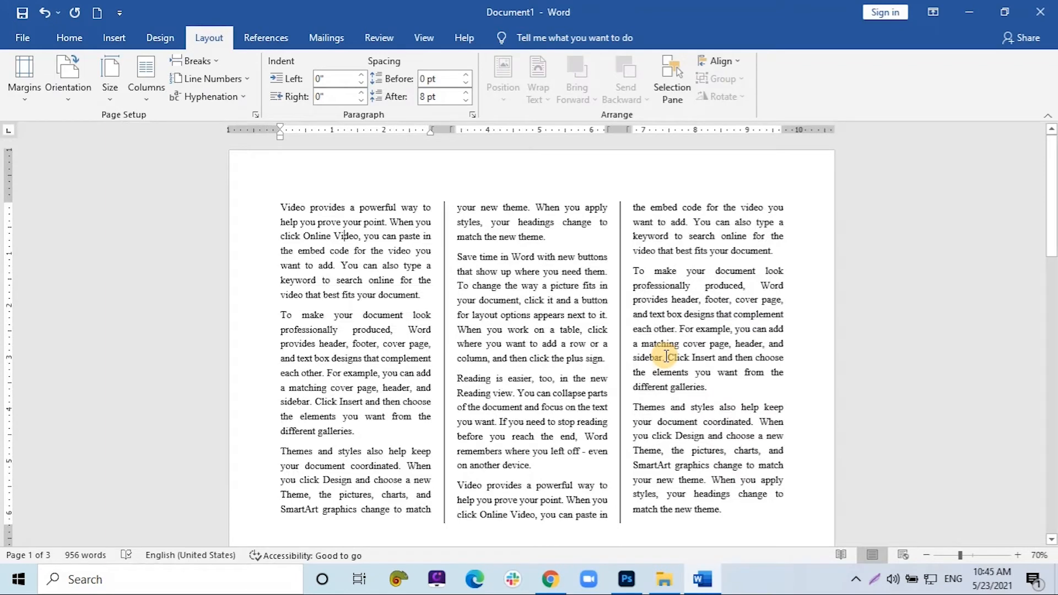
click(136, 92)
click(146, 122)
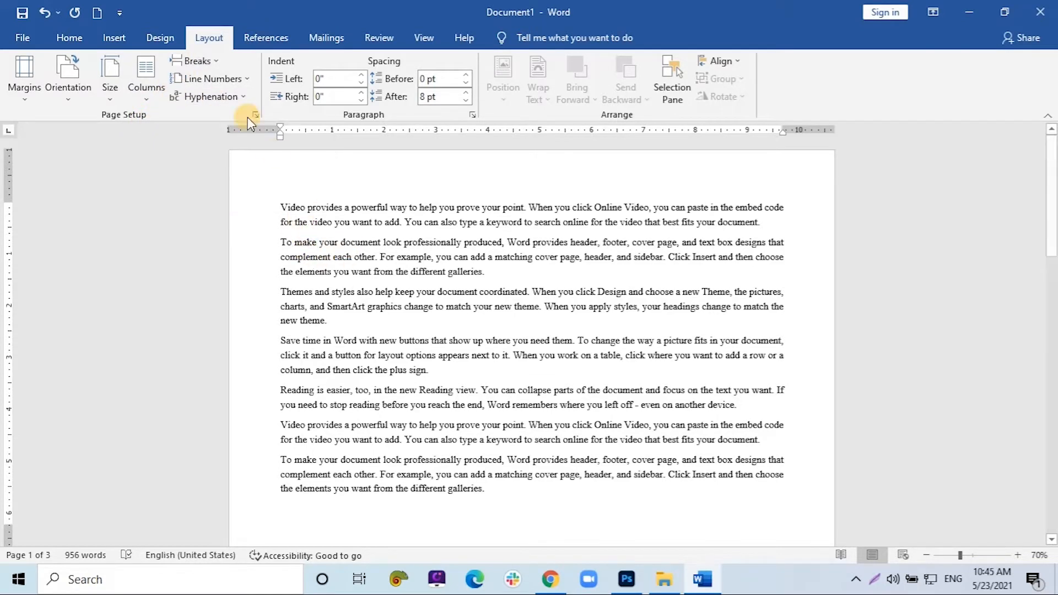
Insert a page break at the end of the second paragraph, and undo it
click(219, 64)
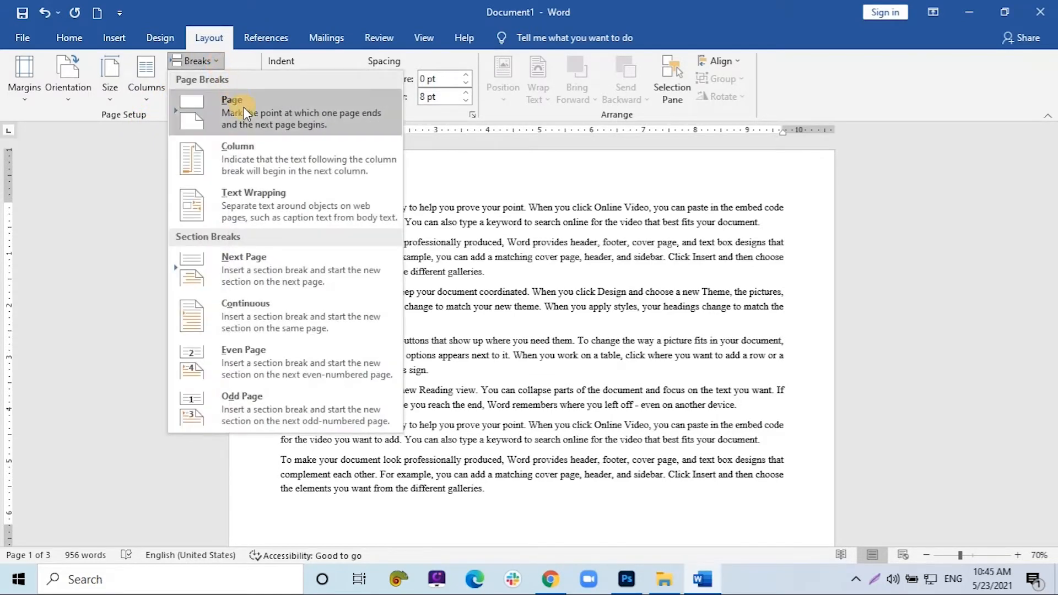
click(504, 278)
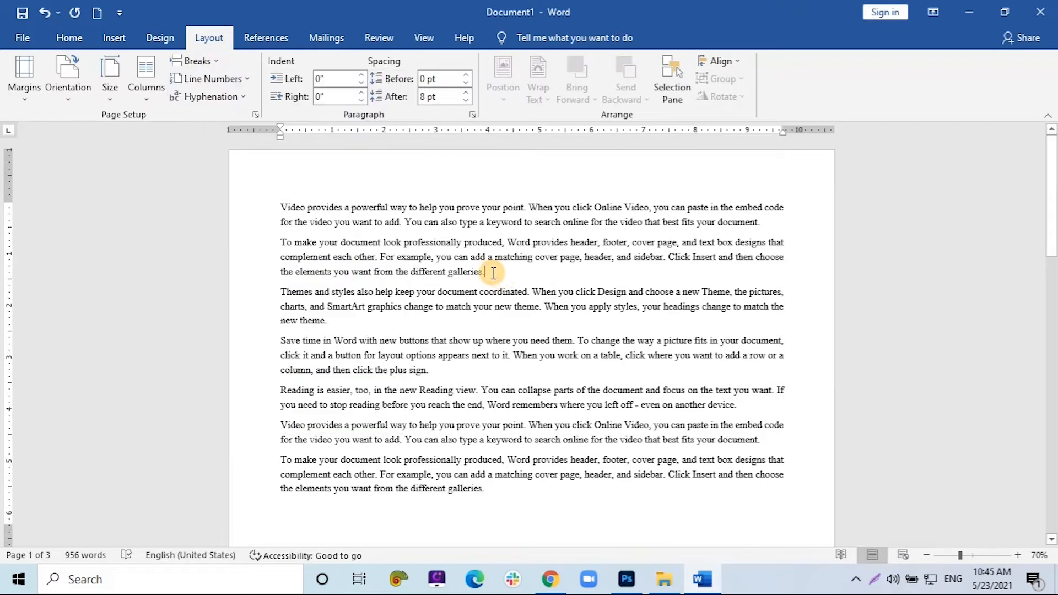
click(497, 273)
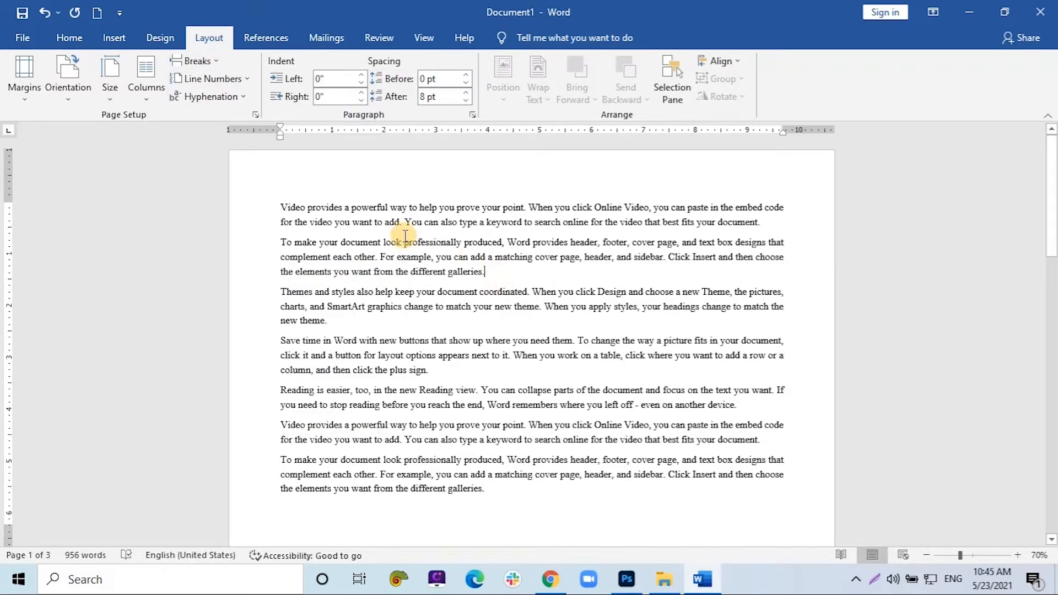
click(217, 65)
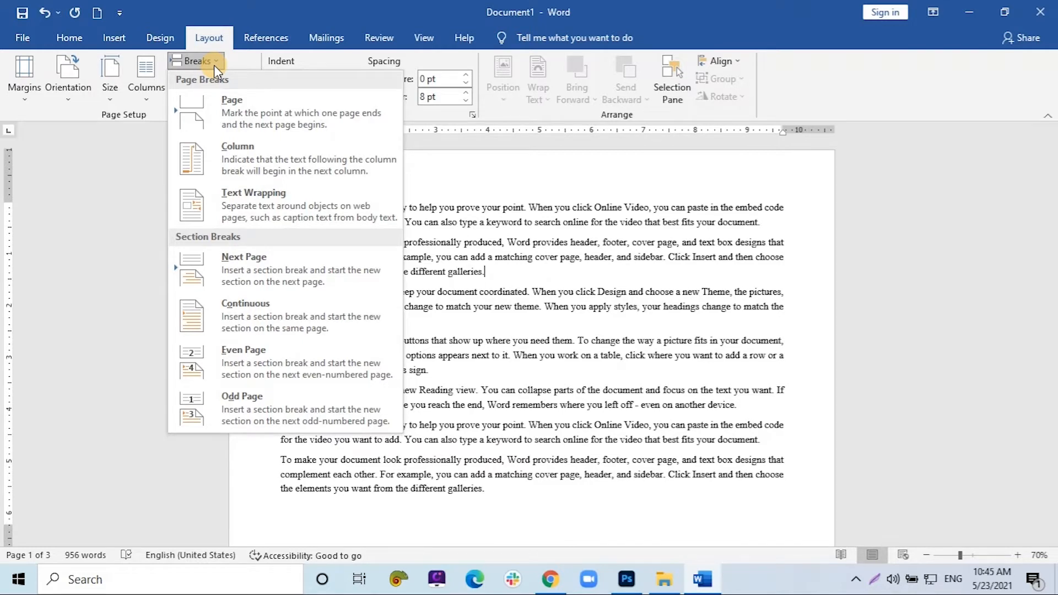
click(516, 272)
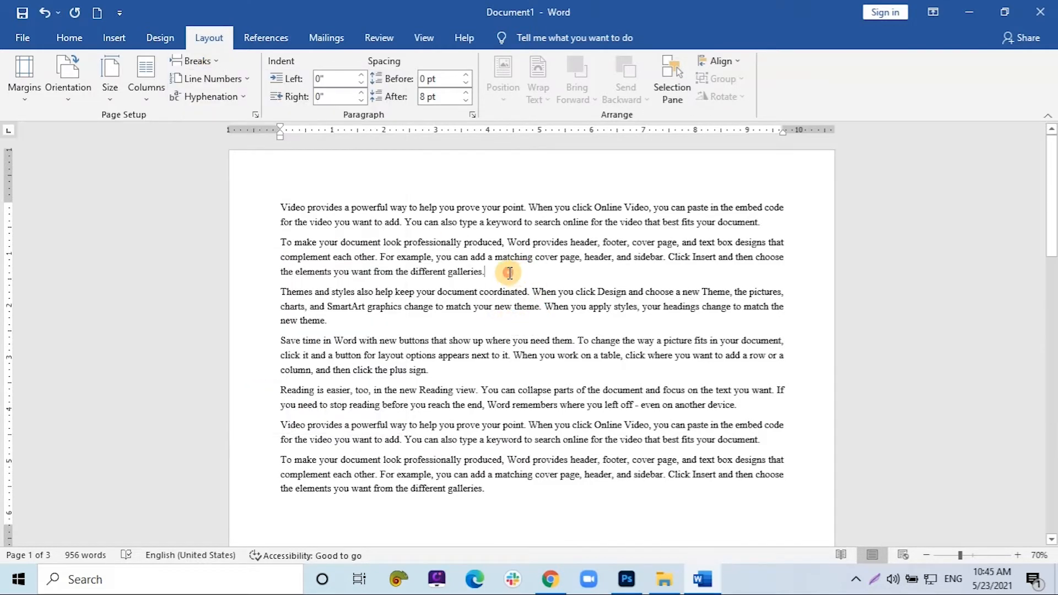
click(210, 63)
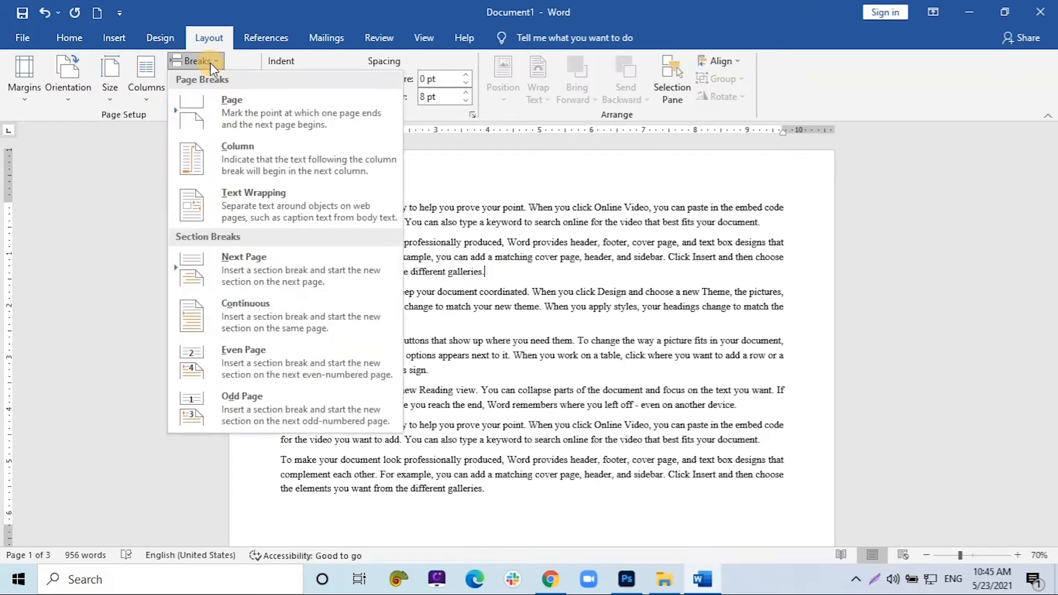
click(241, 110)
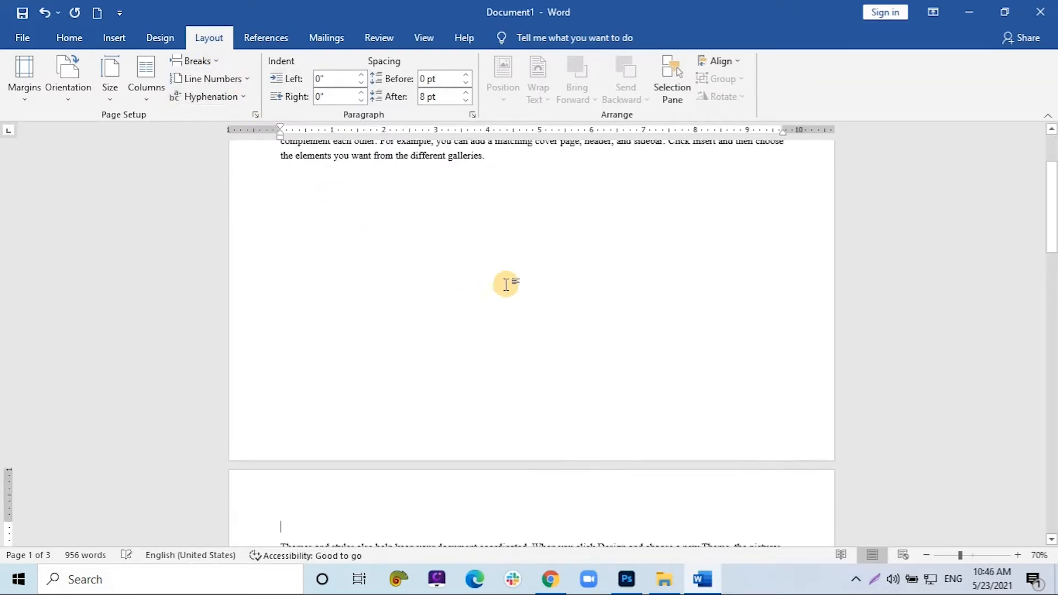
key(ctrl+a)
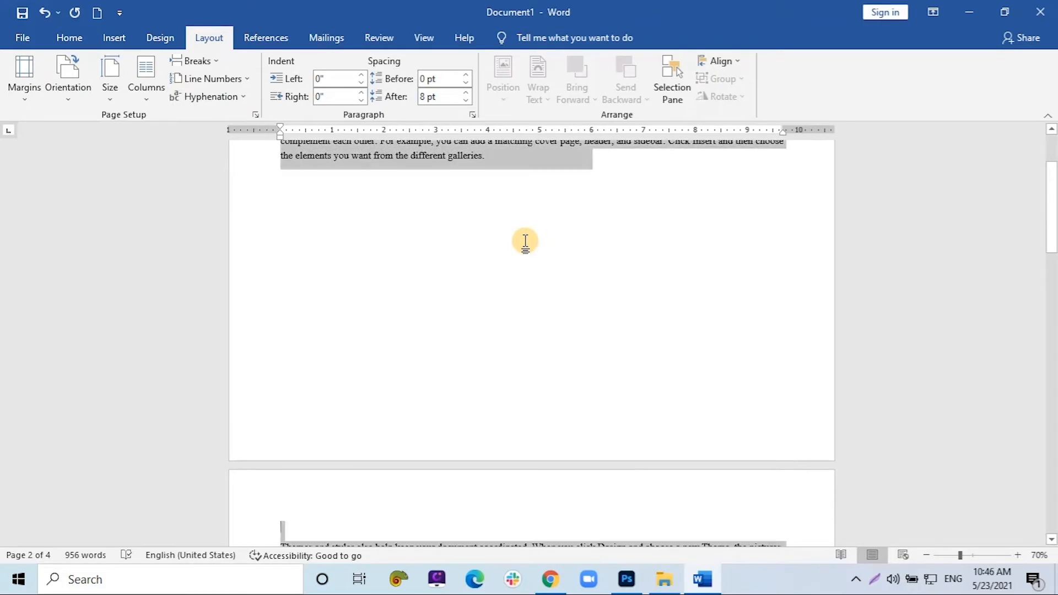
click(542, 219)
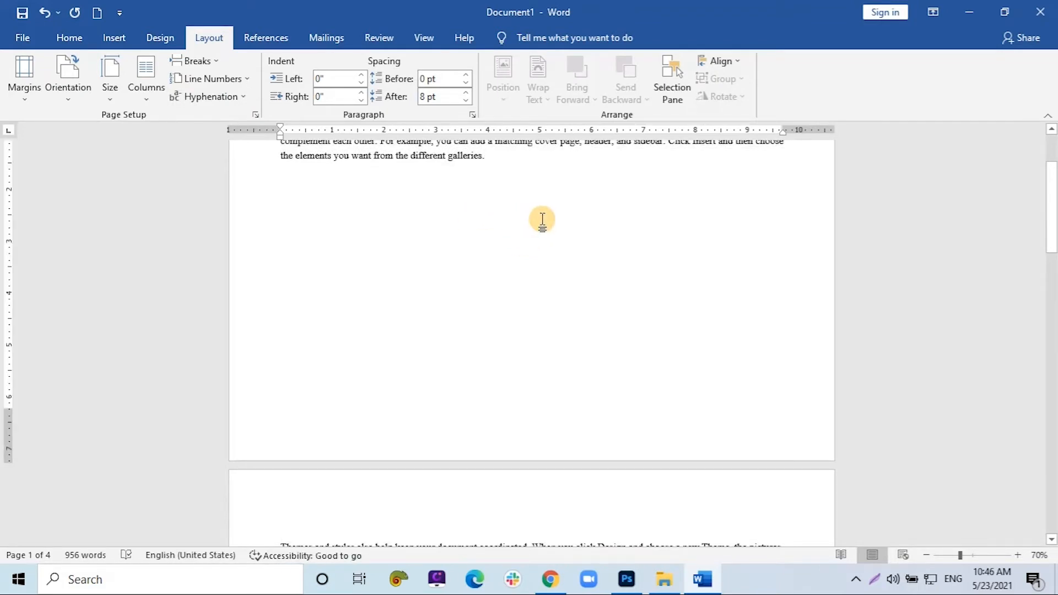
key(ctrl+z)
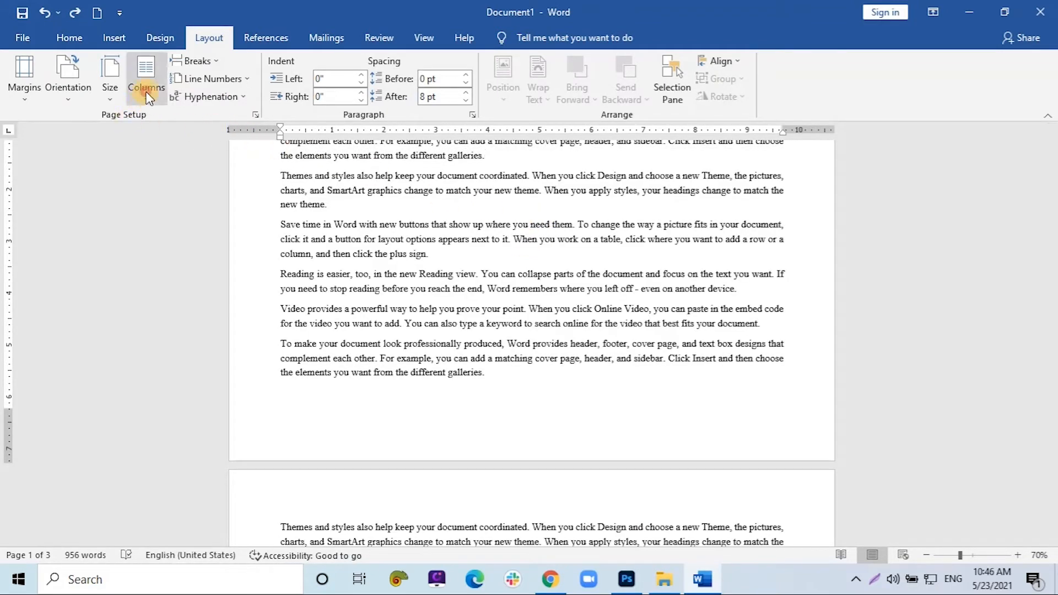
Arrange the landscape document's text in two columns
click(146, 78)
click(176, 160)
scroll(408, 330, up, 3)
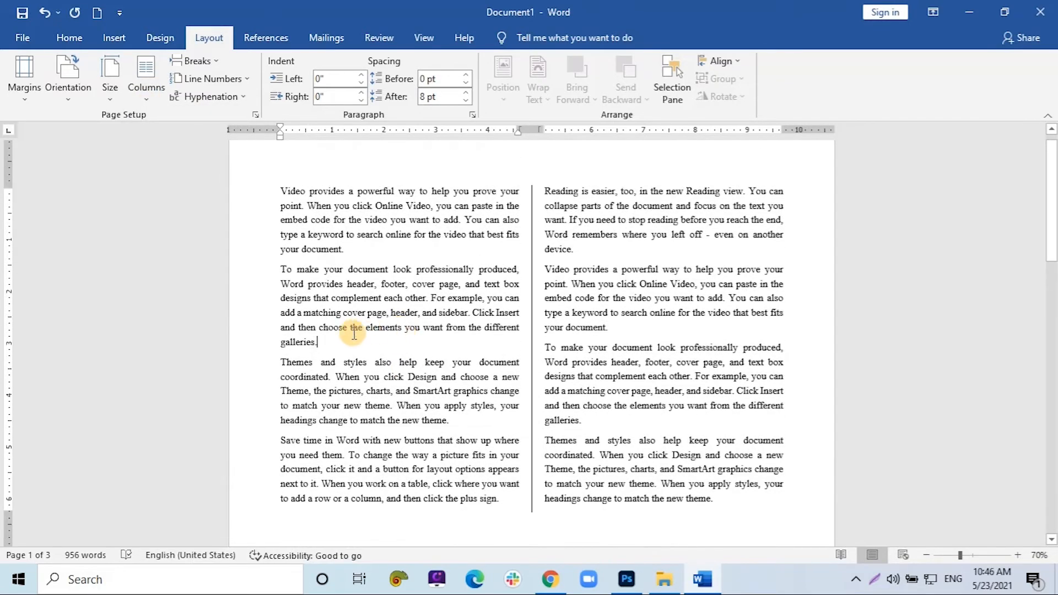
Insert a column break before the "Themes and styles" paragraph in the first column, and undo it
click(281, 345)
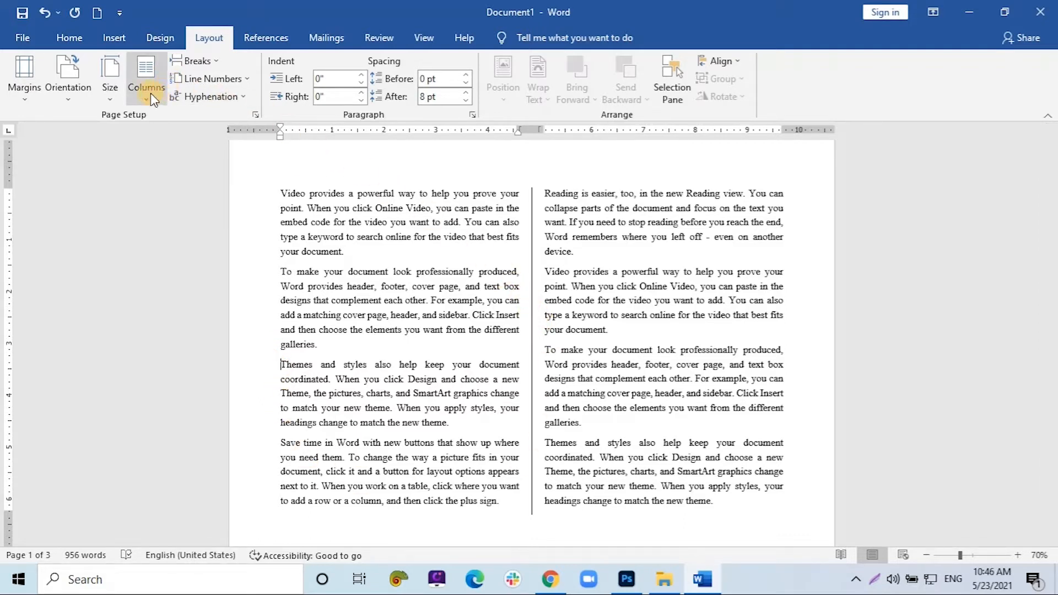
click(202, 67)
click(244, 148)
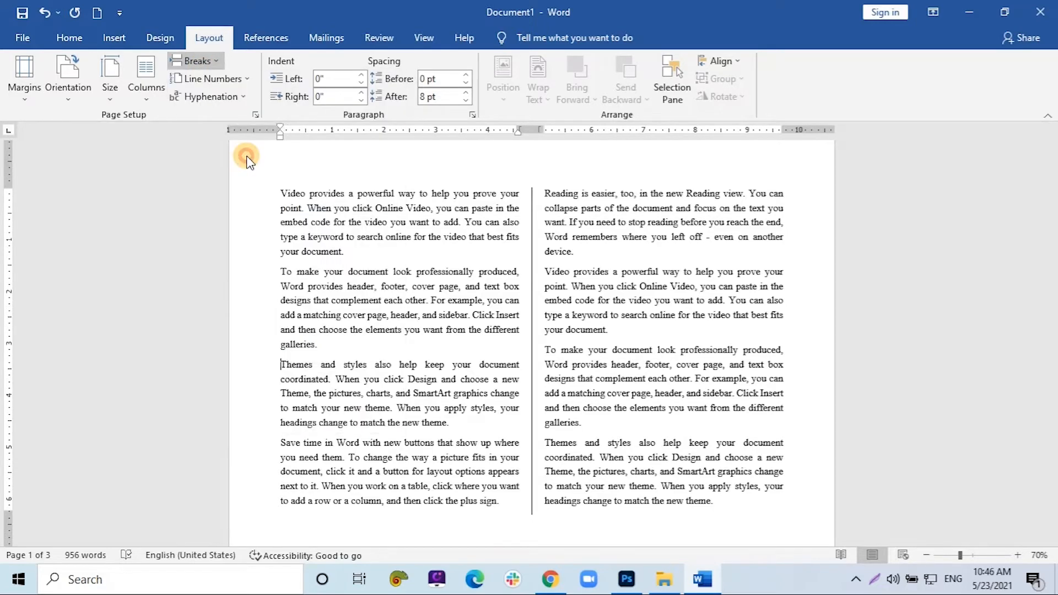
click(193, 61)
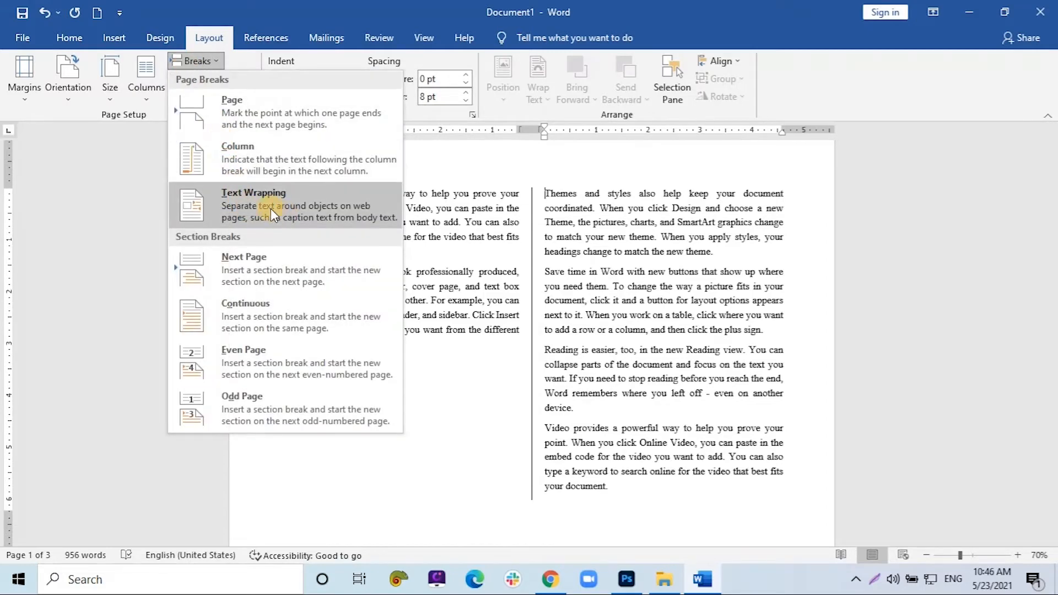
click(519, 284)
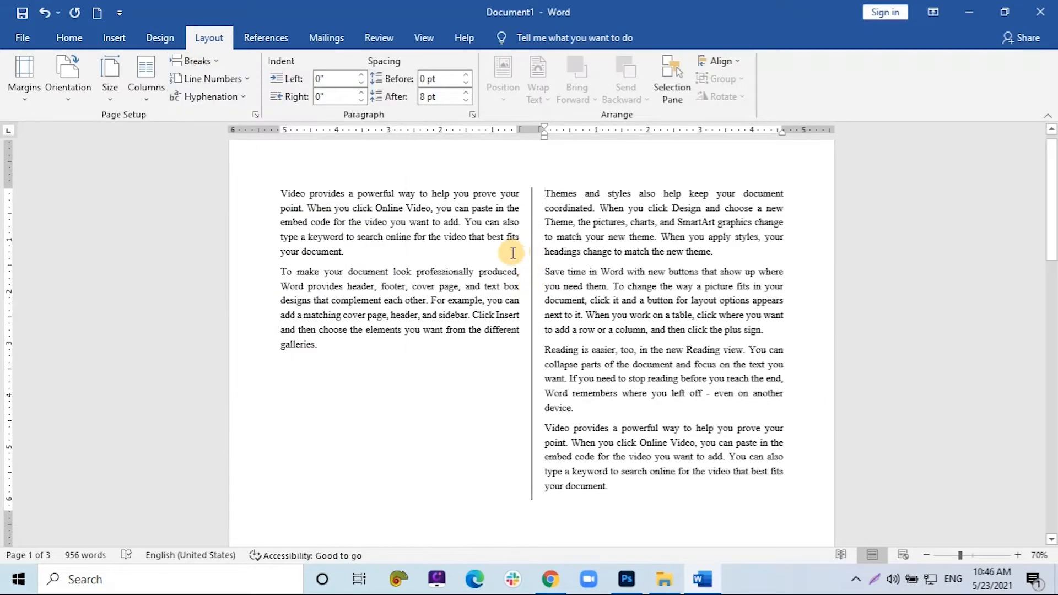
key(ctrl+z)
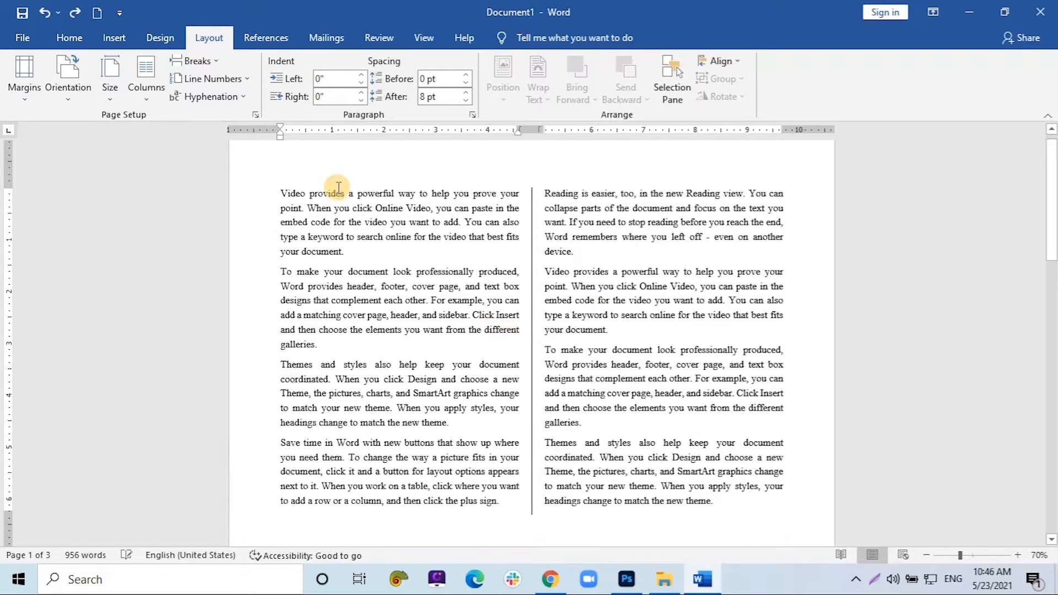
Return the text to a one-column layout and select the whole "Themes and styles" paragraph
click(143, 100)
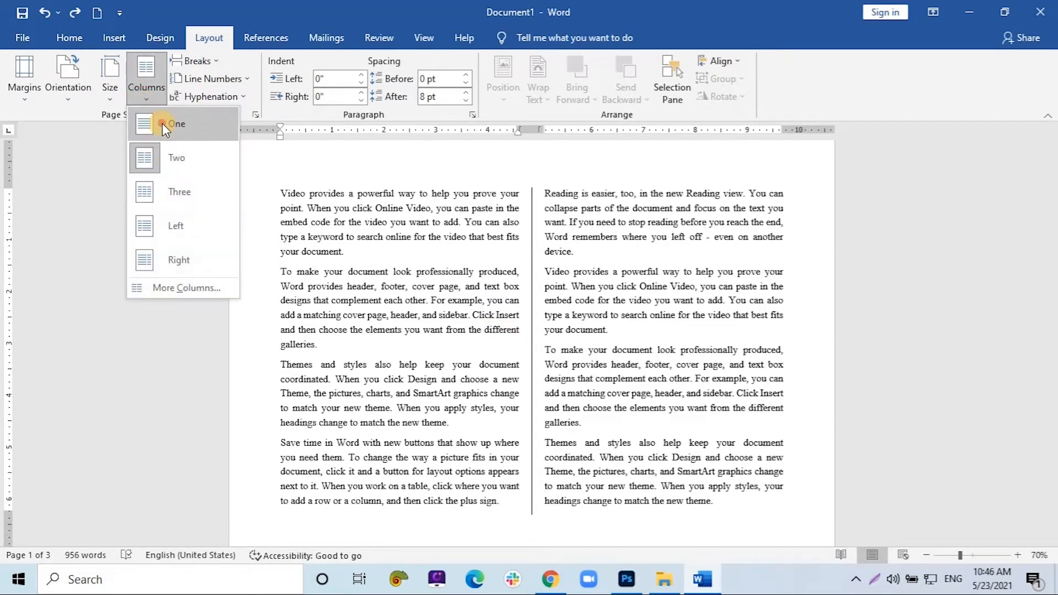
click(162, 124)
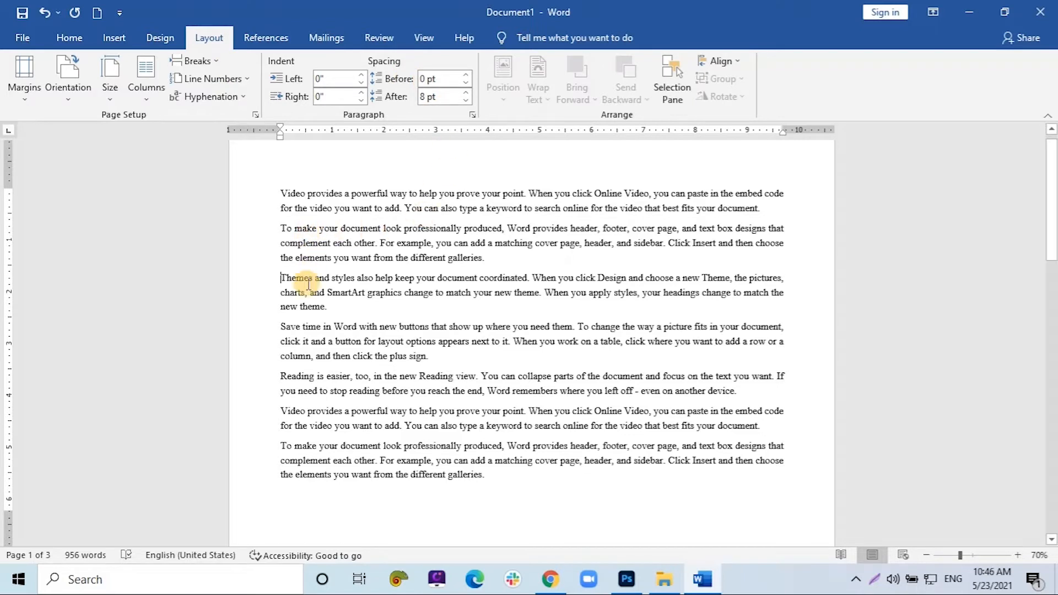
double_click(259, 282)
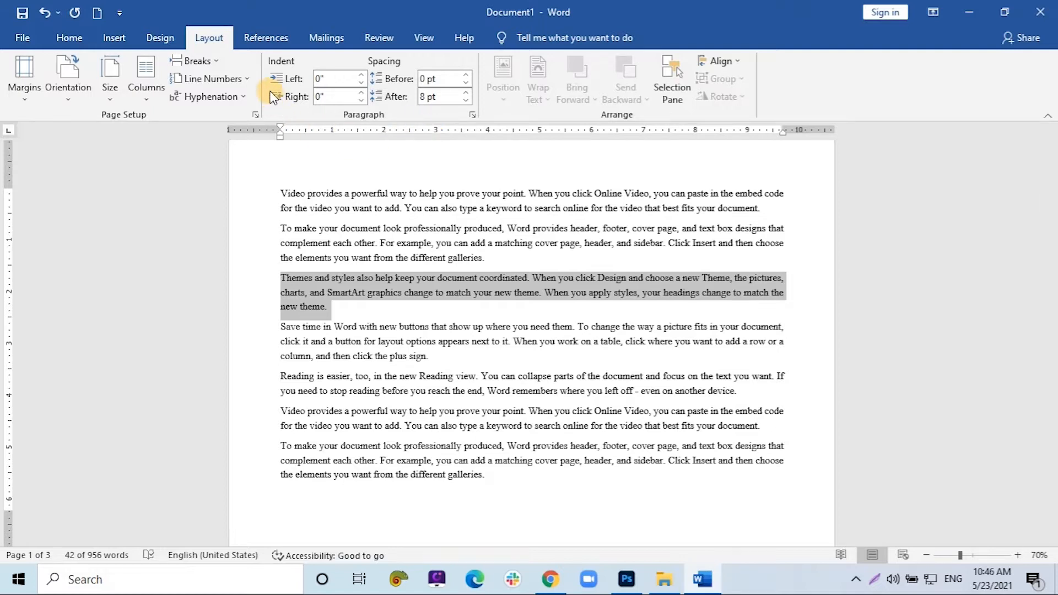
Indent the selected "Themes and styles" paragraph 0.3" from the left, and reset the left indent to 0"
click(362, 75)
click(362, 75)
click(362, 74)
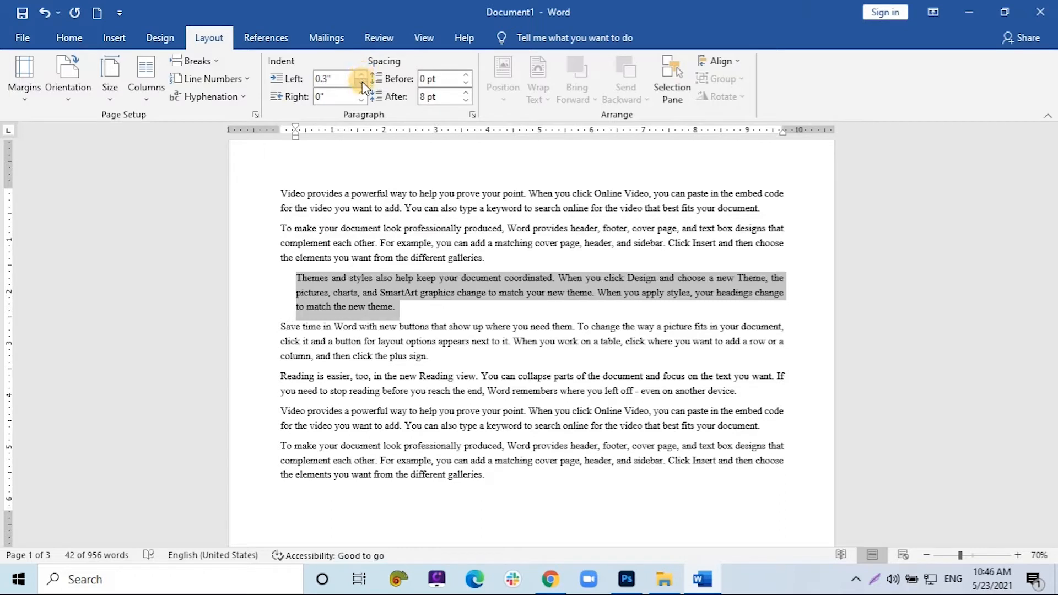
click(362, 84)
click(362, 84)
click(362, 83)
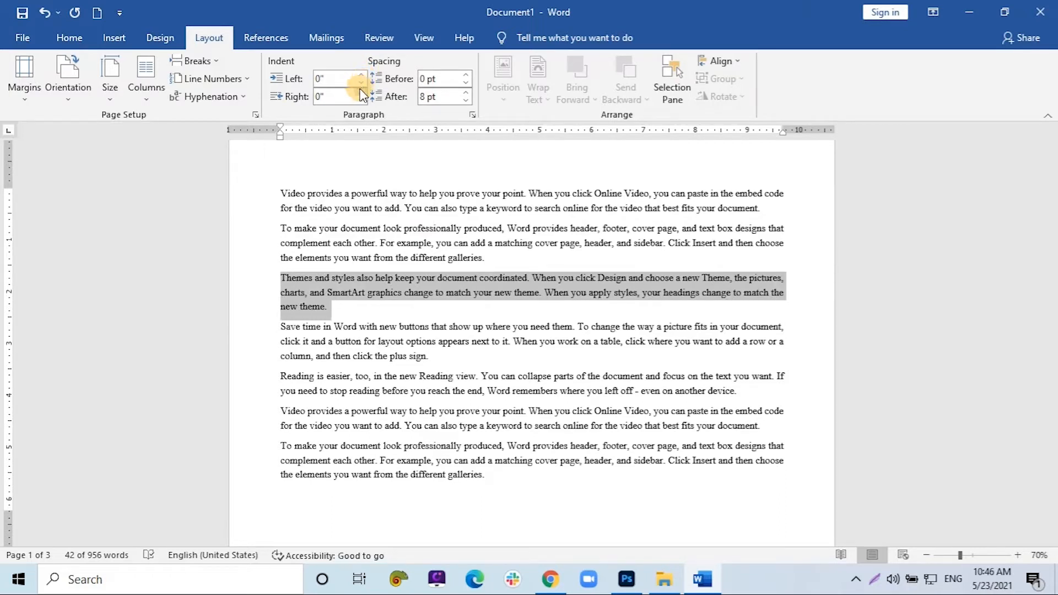
Indent the selected paragraph 0.2" from the right, and reset the right indent to 0"
click(361, 93)
click(361, 93)
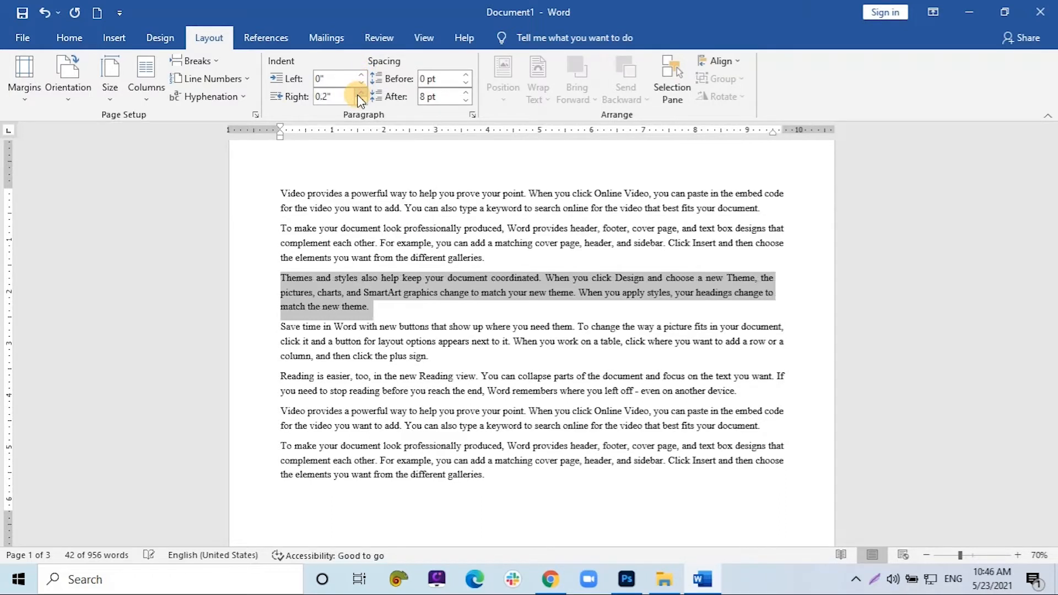
click(361, 100)
click(362, 101)
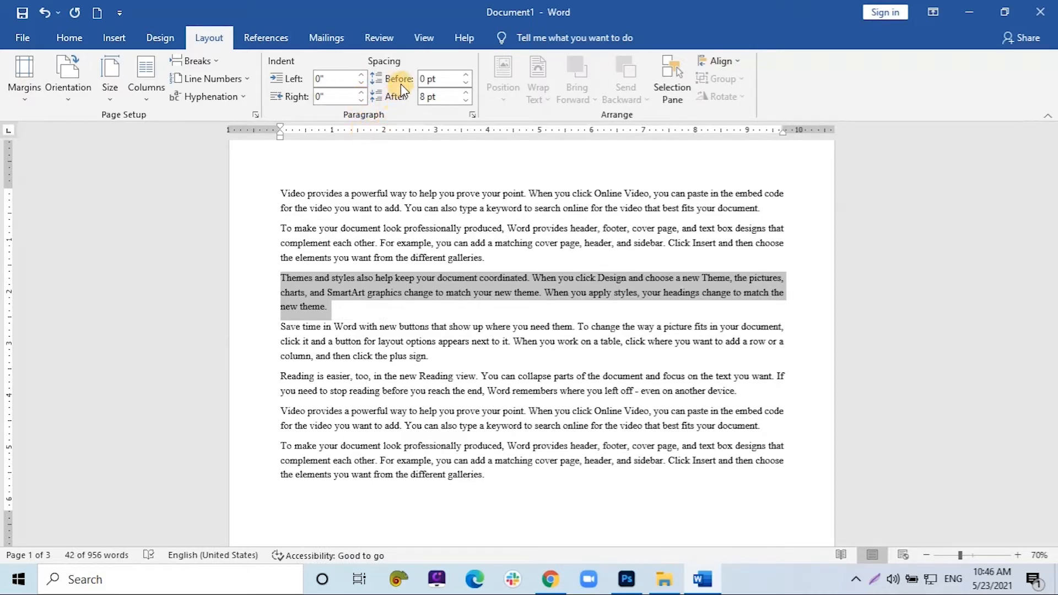
Increase the spacing before the selected "Themes and styles" paragraph to 42 pt
click(466, 76)
click(466, 77)
click(465, 76)
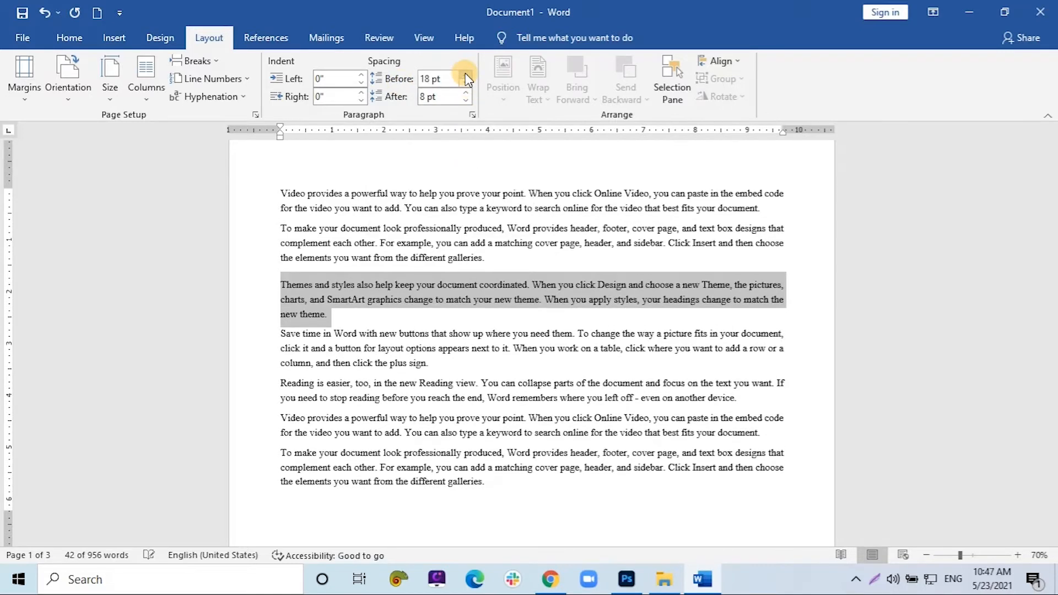
click(465, 76)
click(466, 77)
click(466, 76)
click(466, 76)
Try 30 pt and 6 pt of spacing after the "Themes and styles" paragraph, and settle on 12 pt
click(467, 93)
click(467, 93)
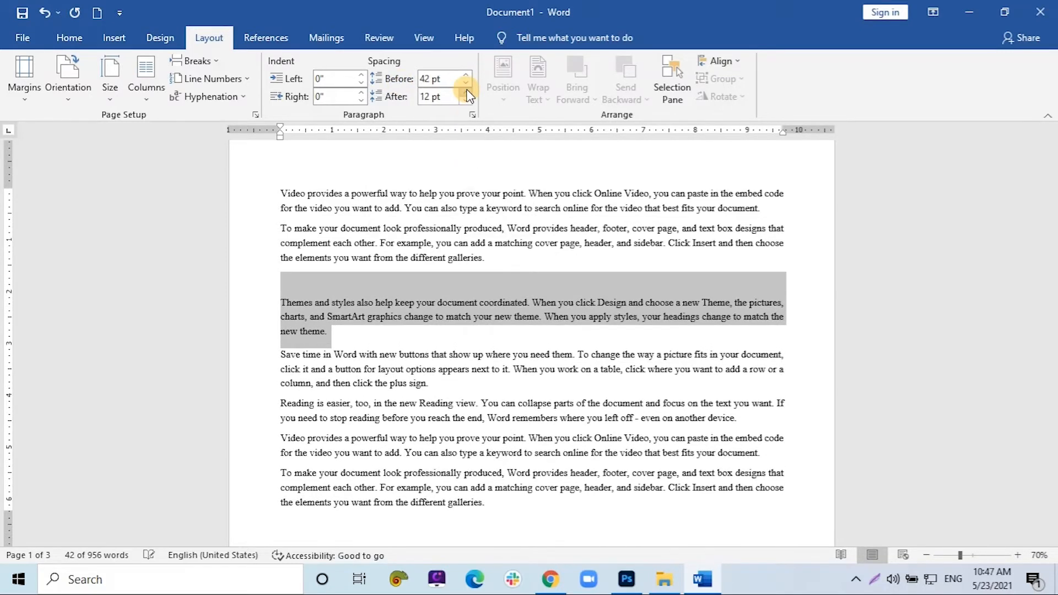
click(466, 92)
click(467, 93)
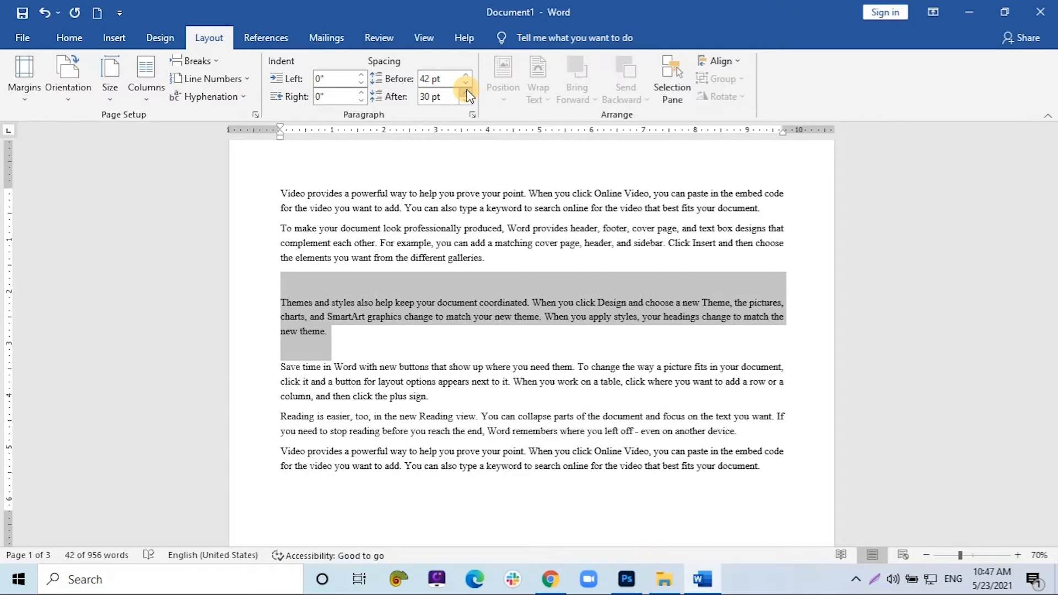
click(467, 102)
click(467, 102)
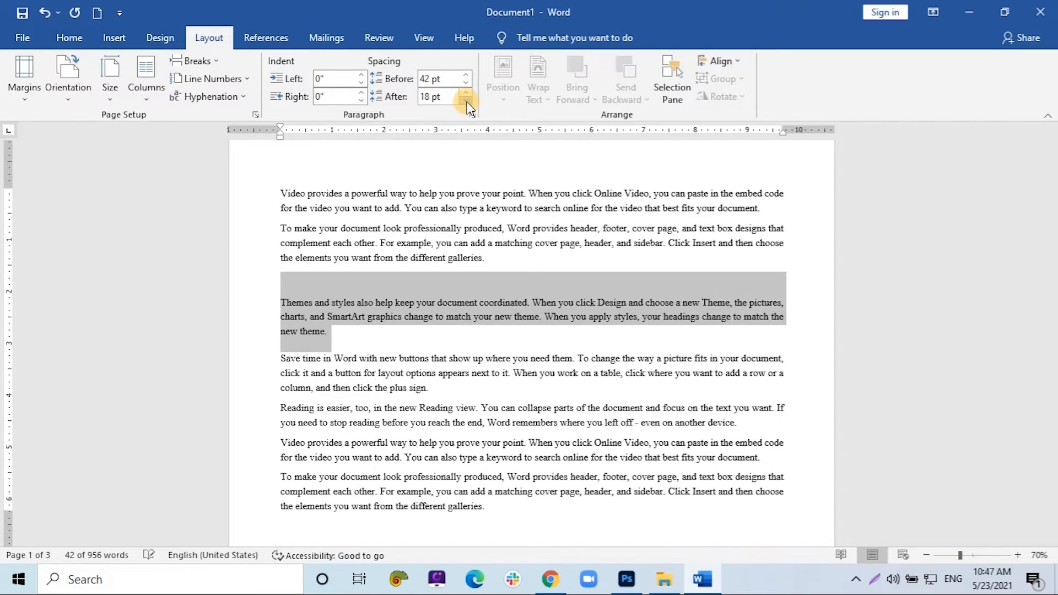
click(467, 102)
click(467, 102)
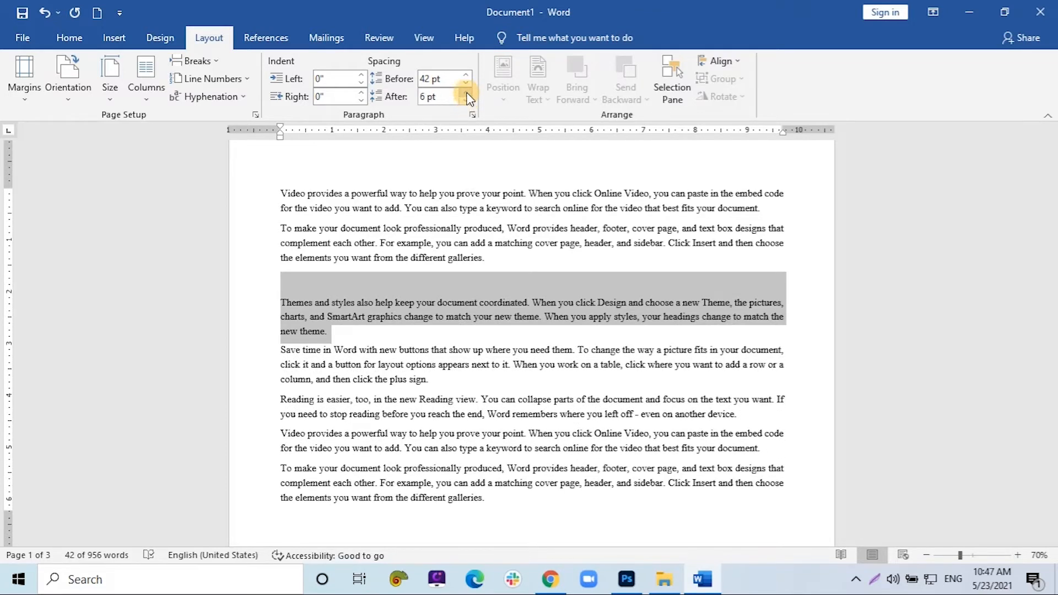
click(467, 93)
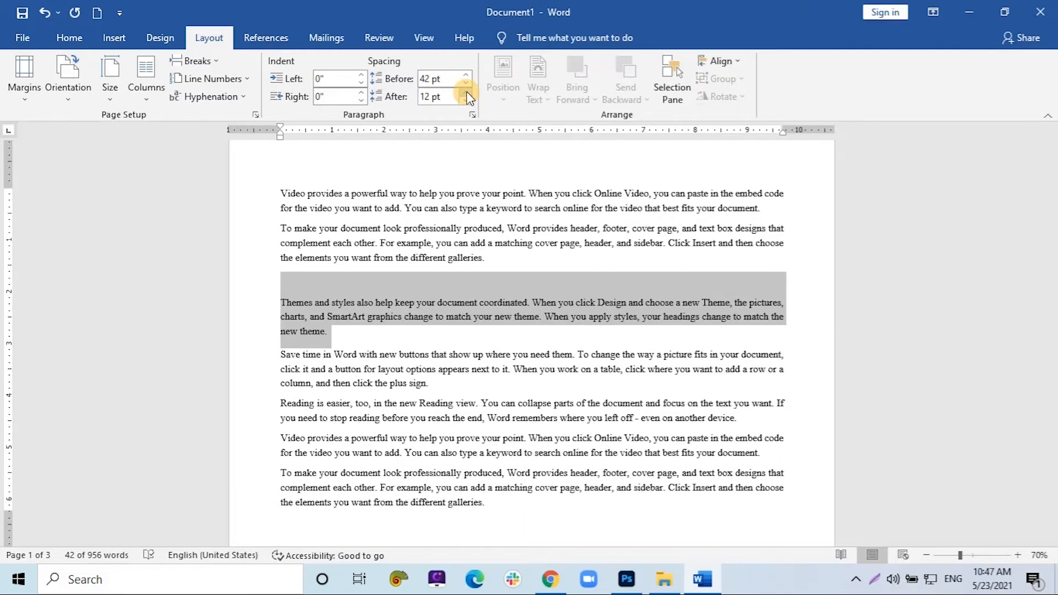
click(414, 237)
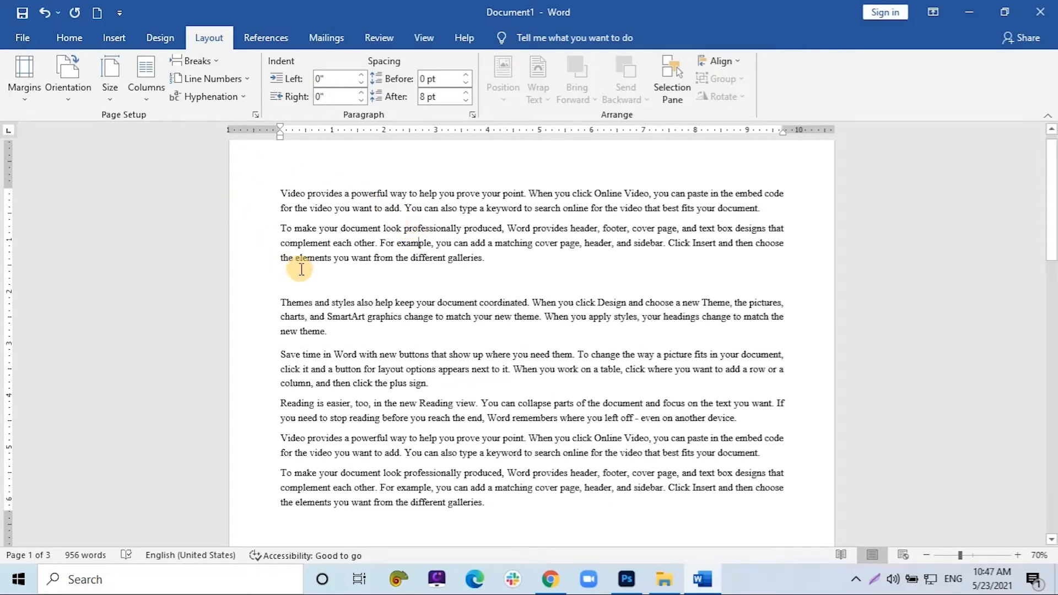
Turn on continuous line numbering for the document, and set line numbering back to None
click(224, 78)
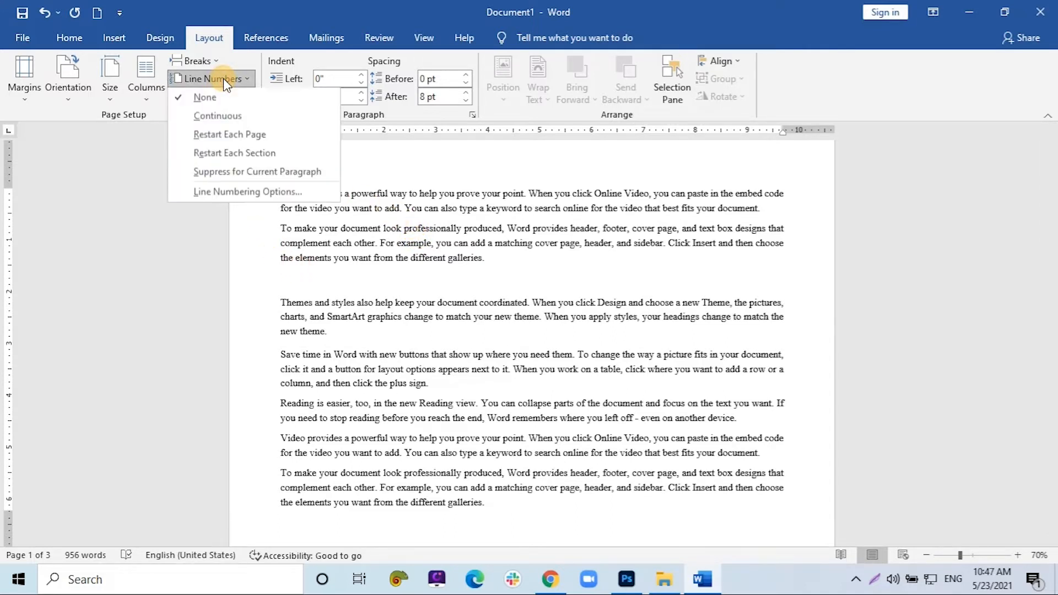
click(217, 117)
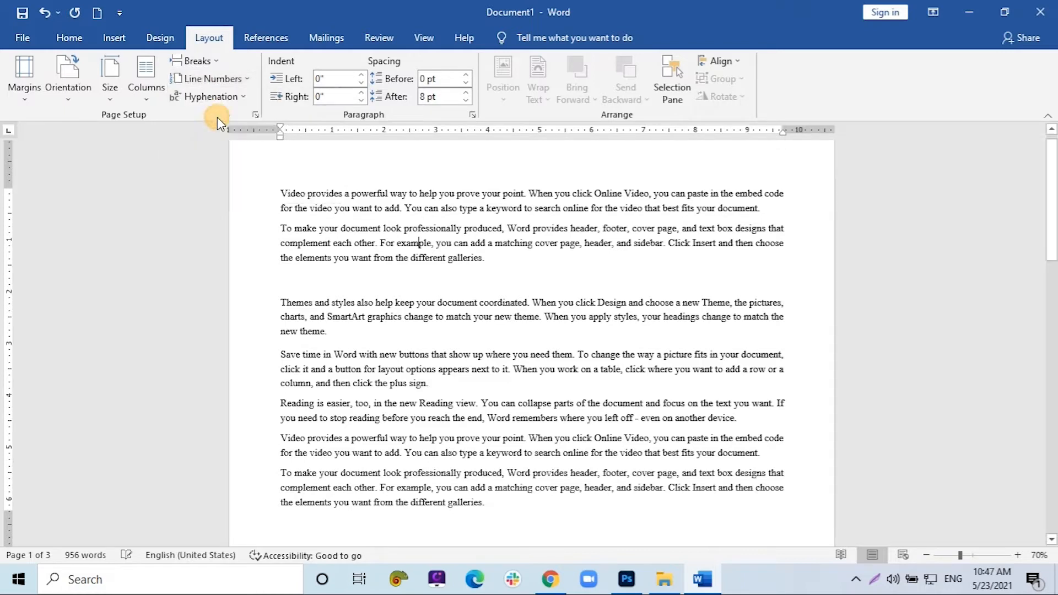
click(207, 79)
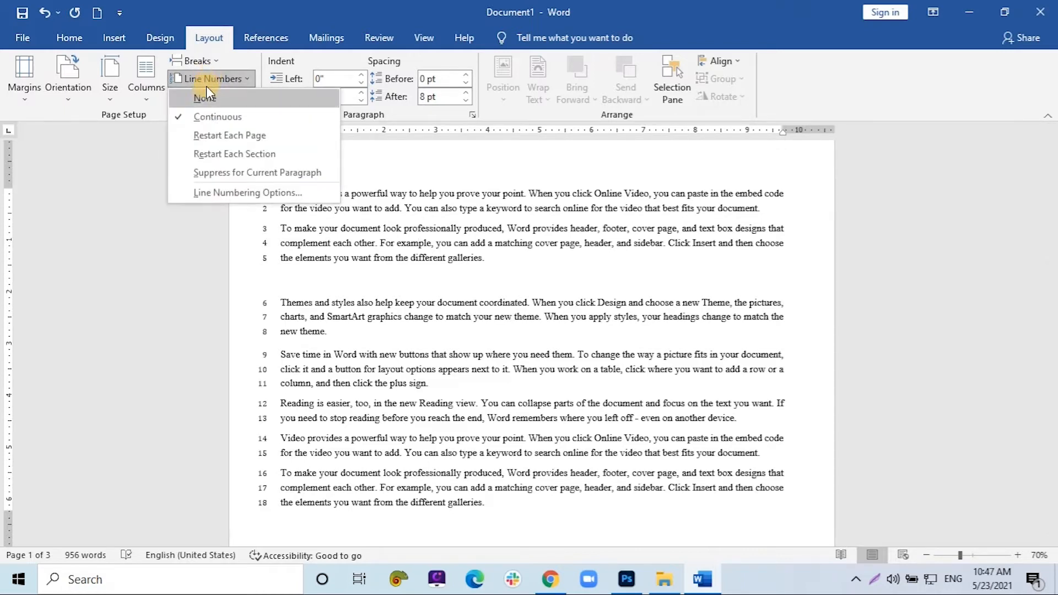
click(207, 83)
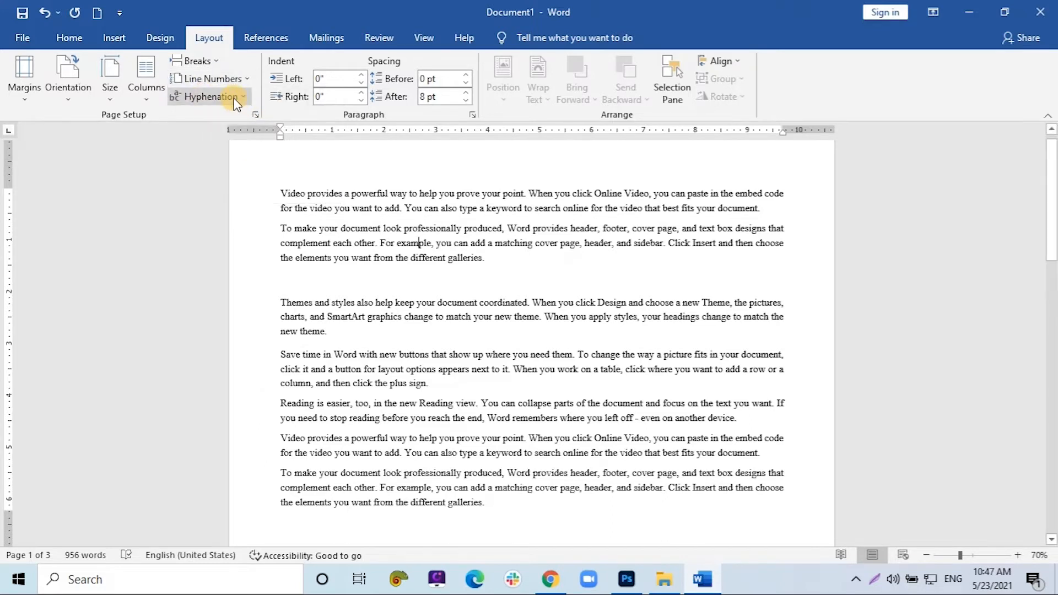
Select the document's entire text and align it left
click(254, 200)
click(255, 229)
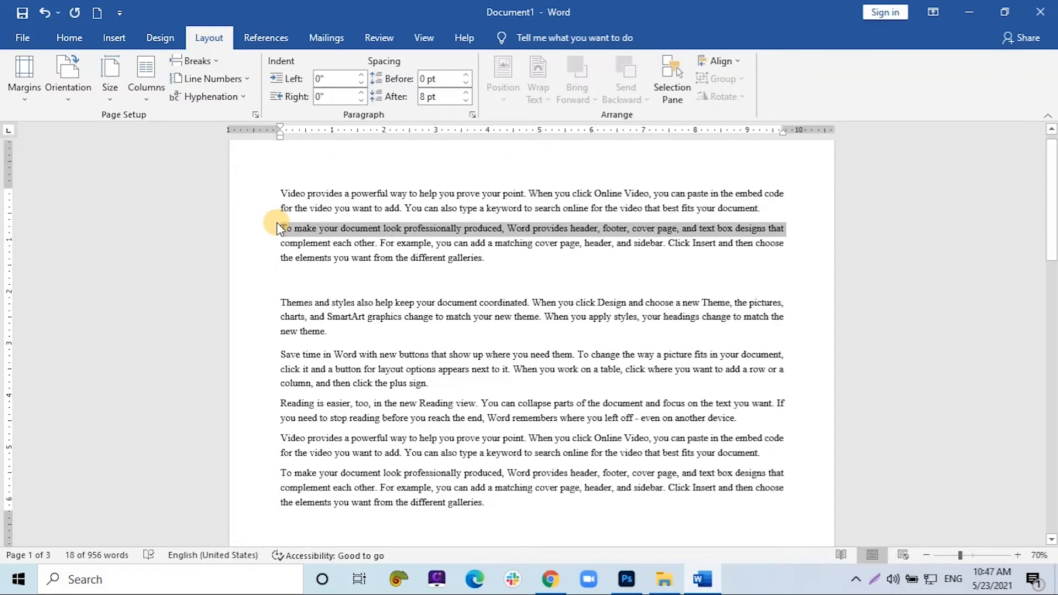
triple_click(276, 223)
key(ctrl+l)
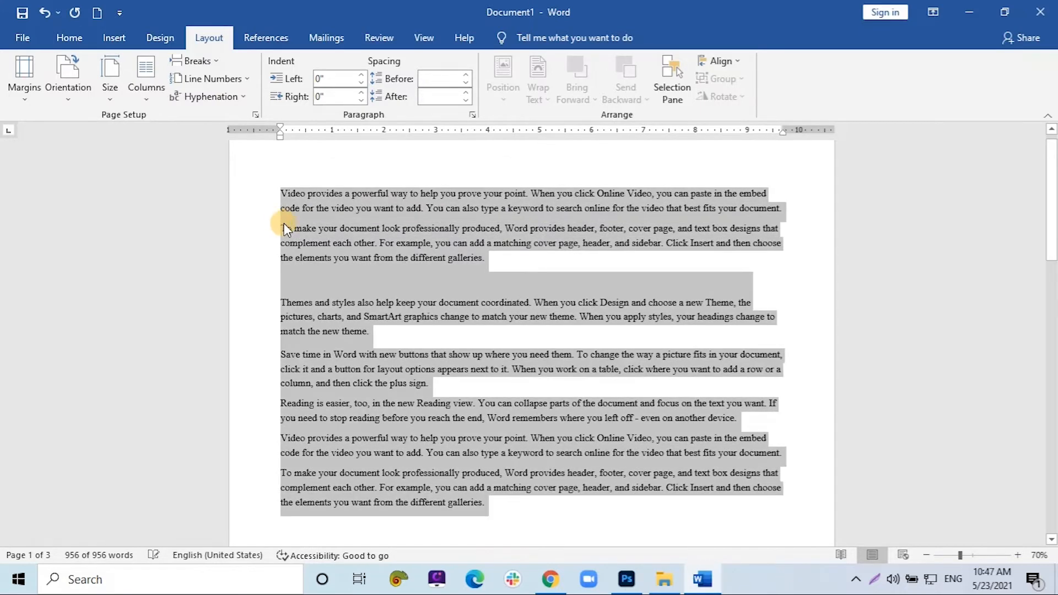
Run Manual hyphenation on the text, accepting the "pic-tures" breaks, and undo the hyphenation and the left alignment
click(220, 101)
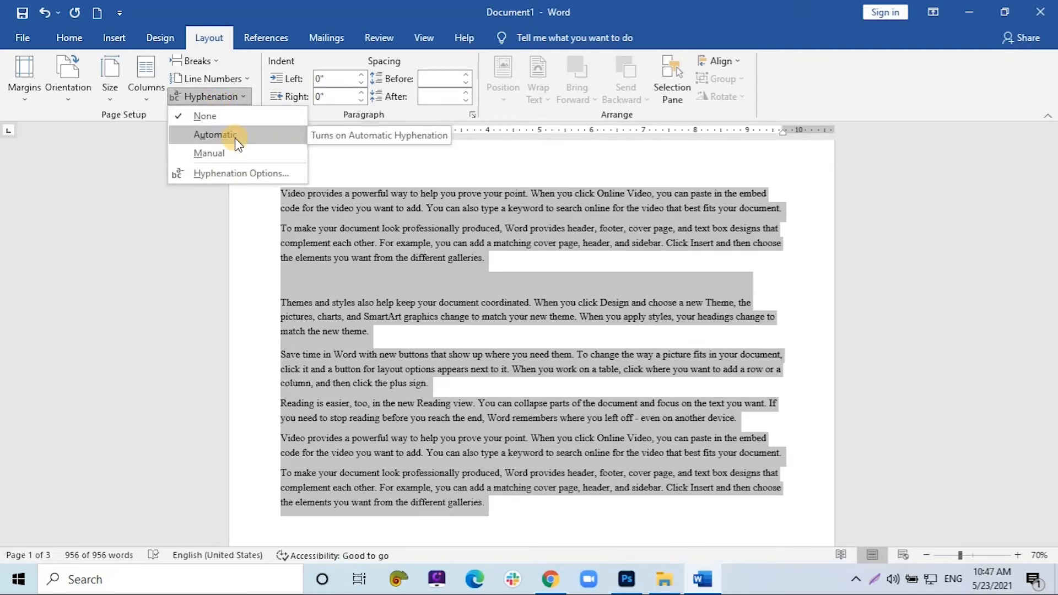
click(236, 155)
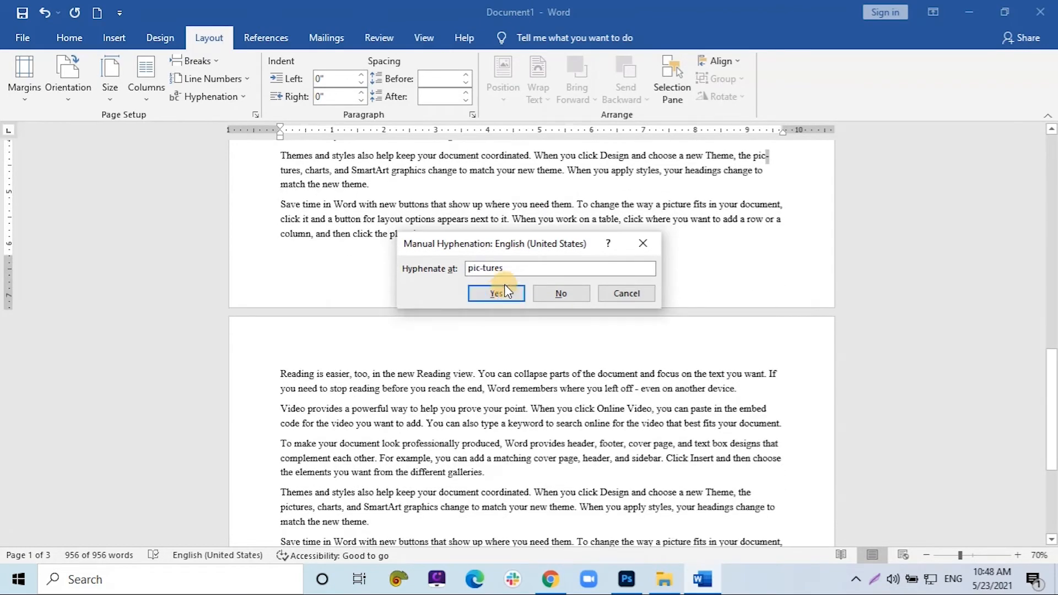
click(486, 294)
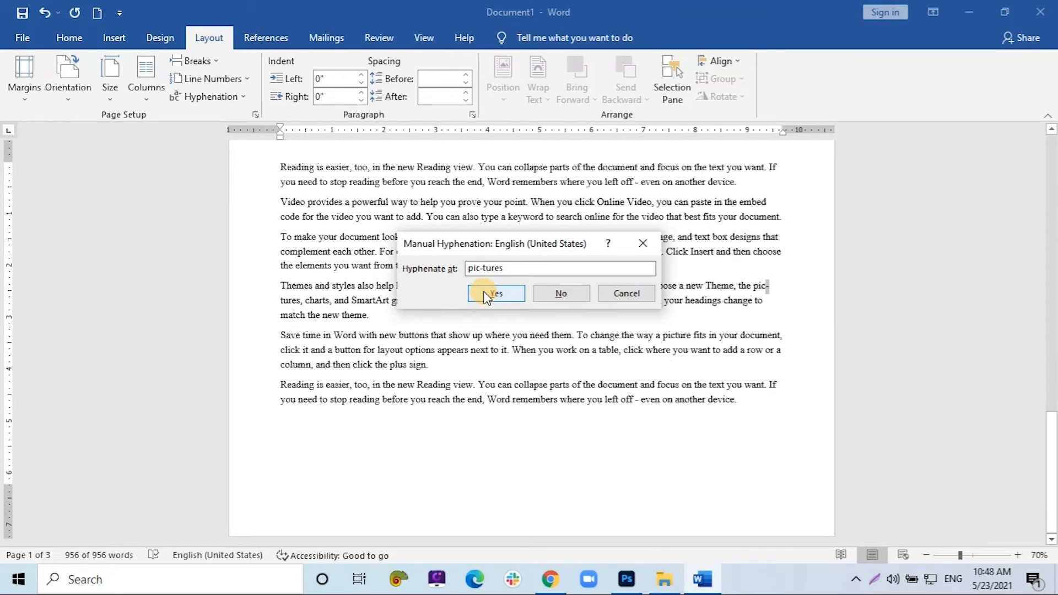
click(485, 295)
click(502, 333)
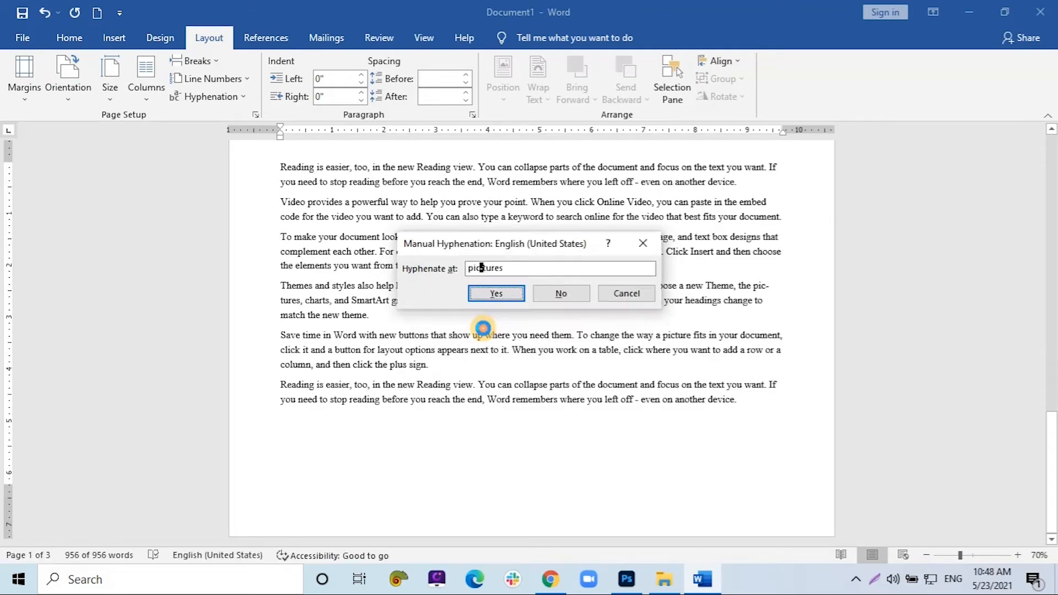
click(536, 333)
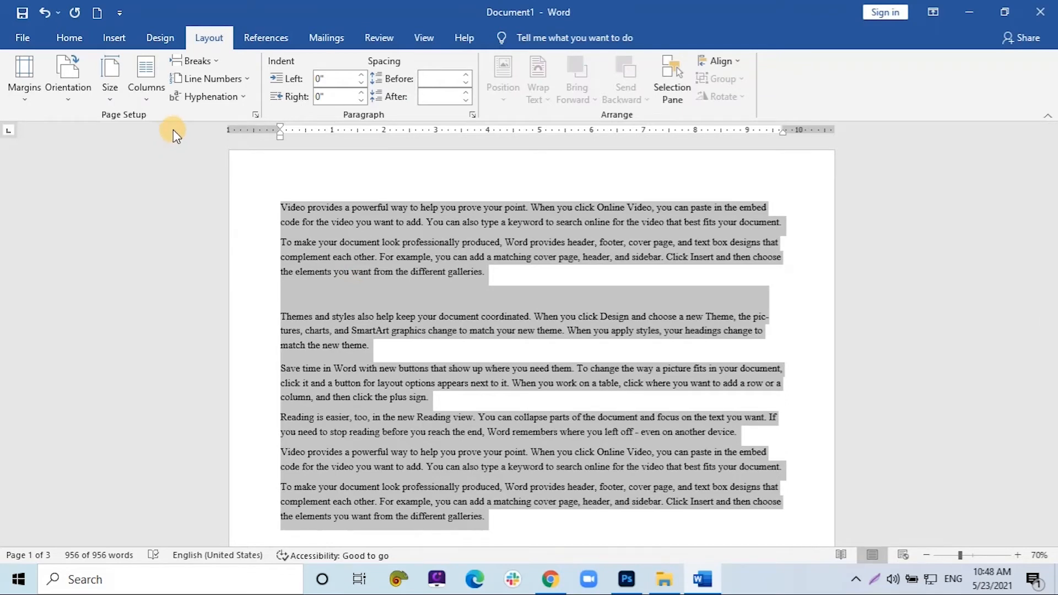
key(ctrl+z)
click(482, 195)
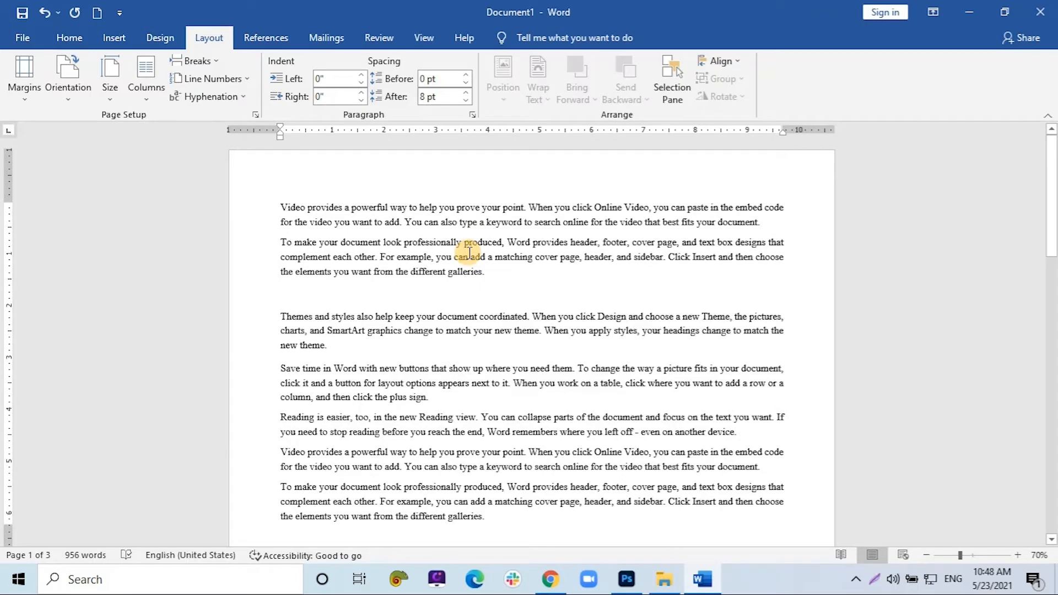
Delete all of the document's text and show the whole empty page
key(ctrl+a)
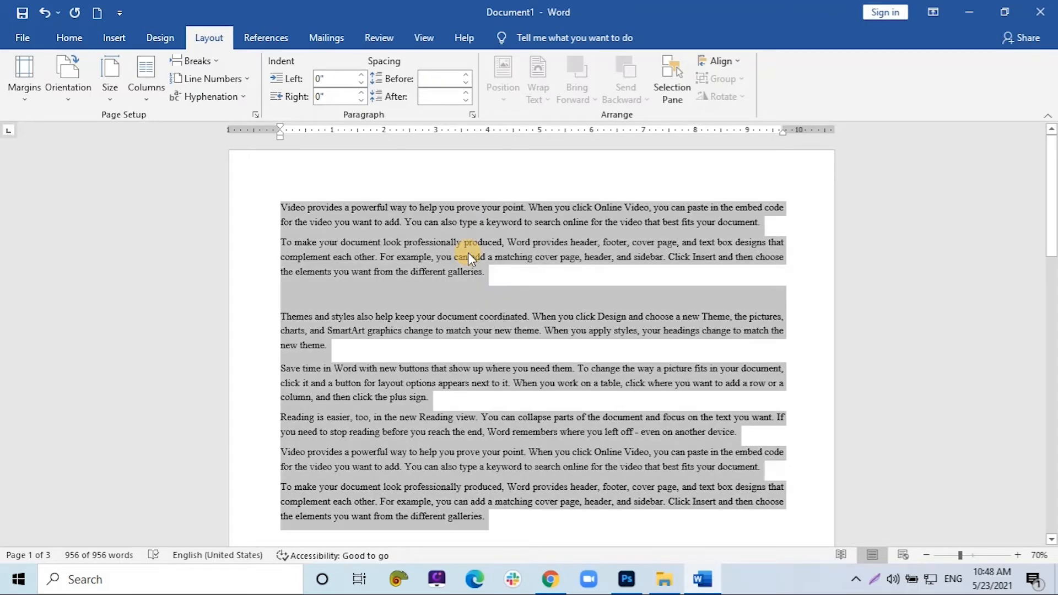
key(Delete)
ctrl+scroll(467, 253, down, 5)
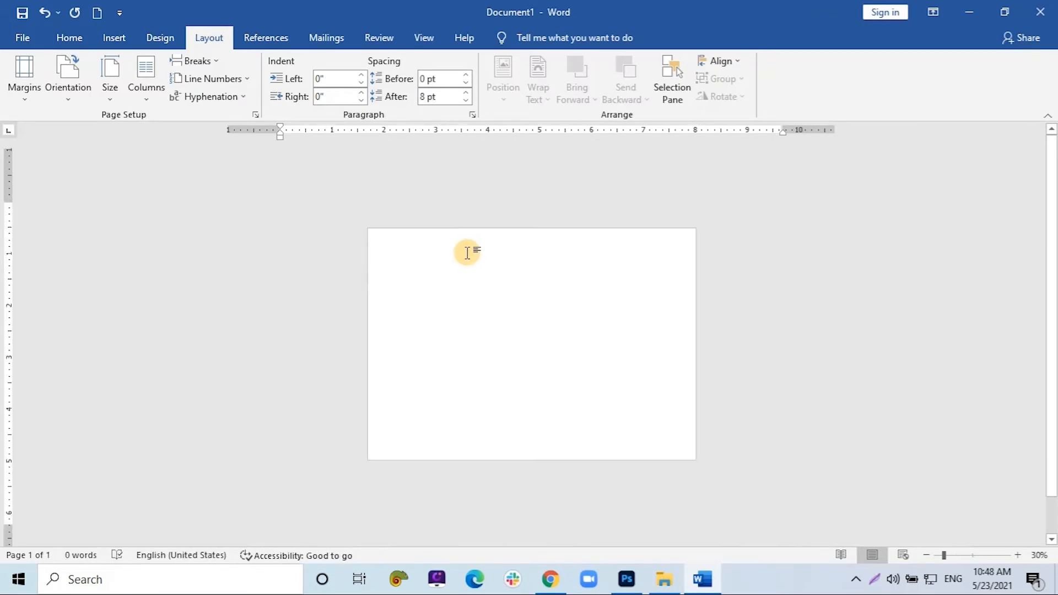
Change the empty document's page orientation to Portrait
click(106, 98)
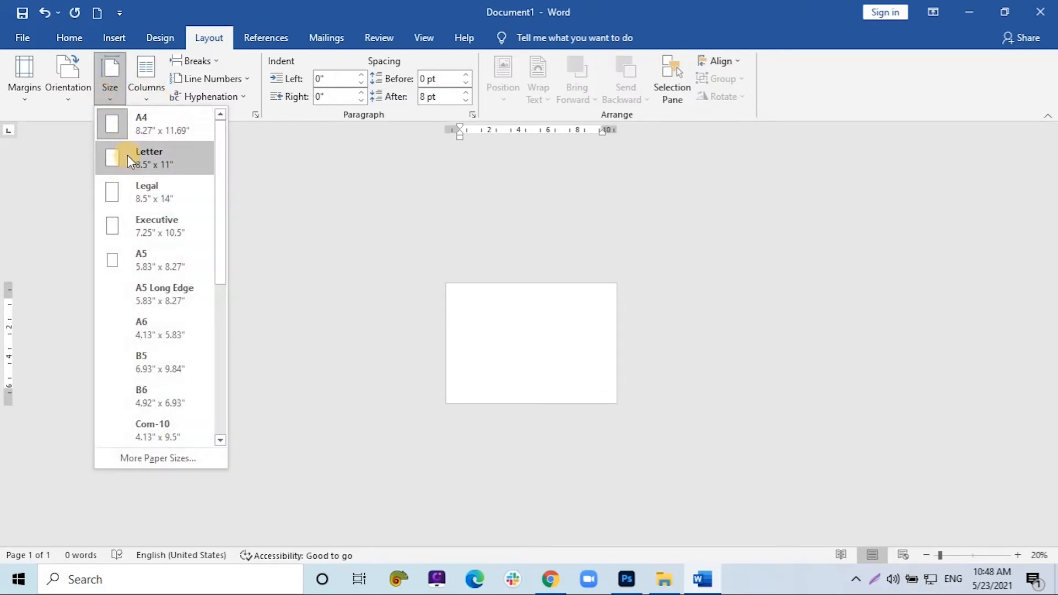
click(70, 78)
click(81, 136)
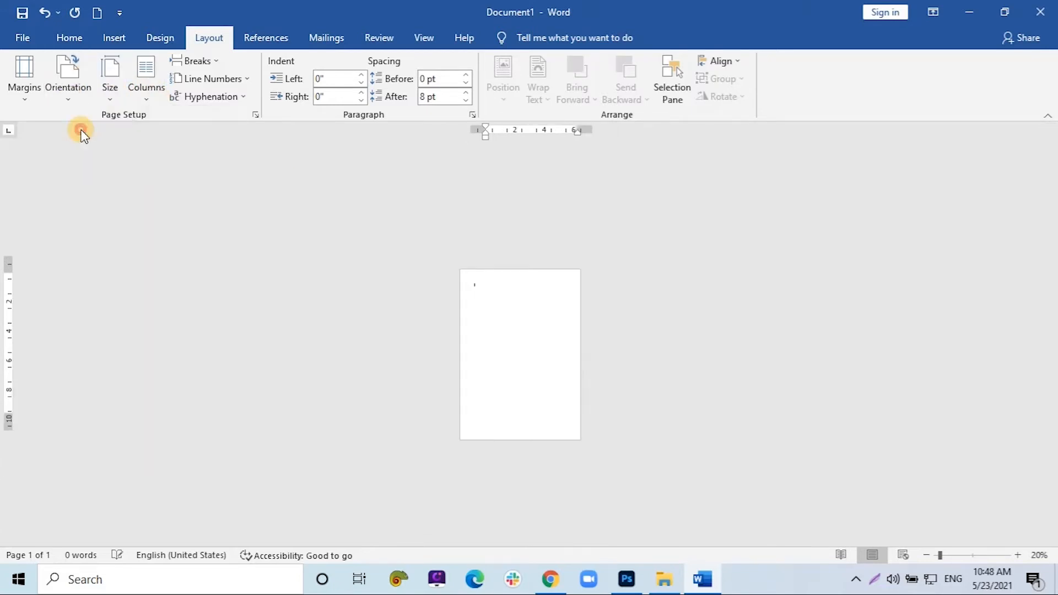
Add two page breaks to the empty document so that it has three pages
scroll(512, 292, up, 1)
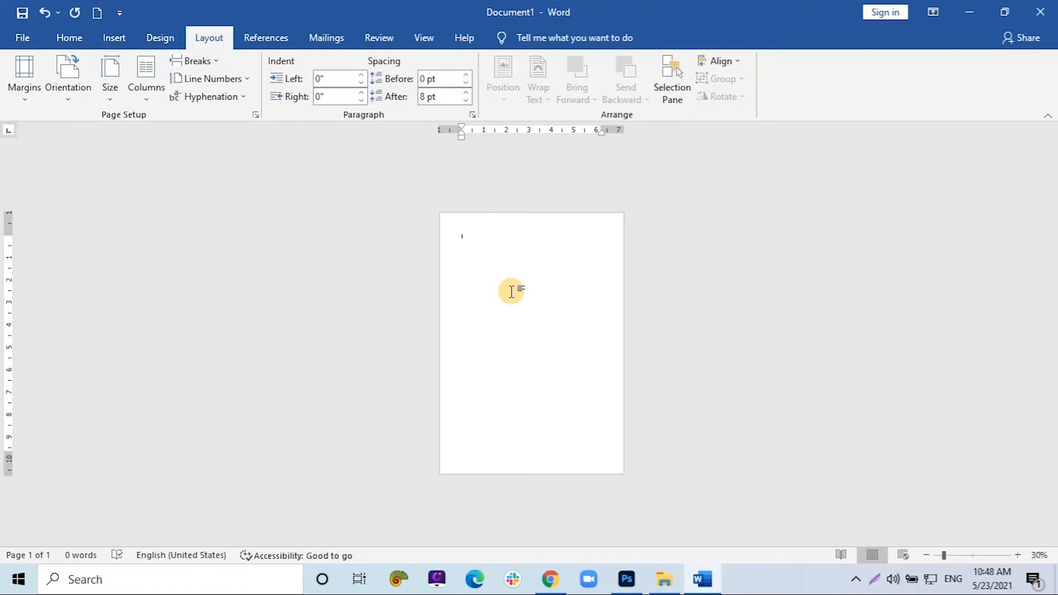
key(ctrl+Return)
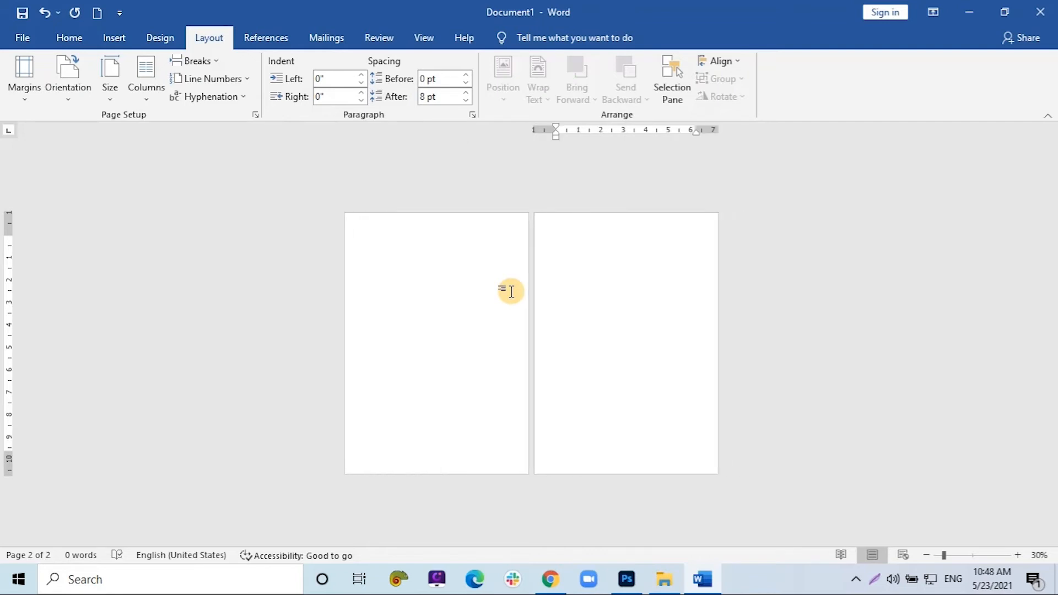
key(ctrl+Return)
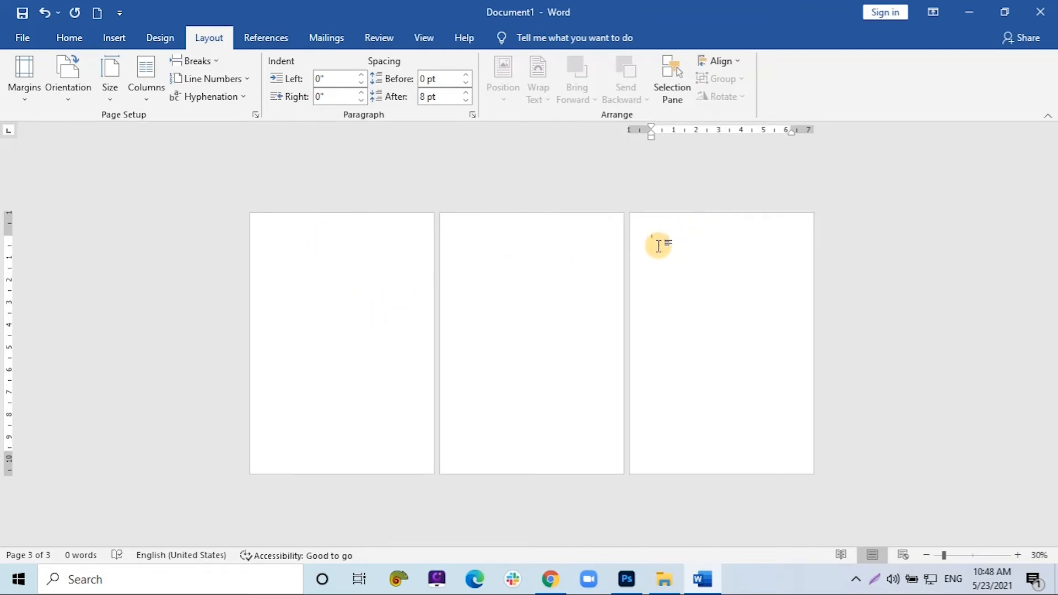
Insert a Next Page section break
click(217, 61)
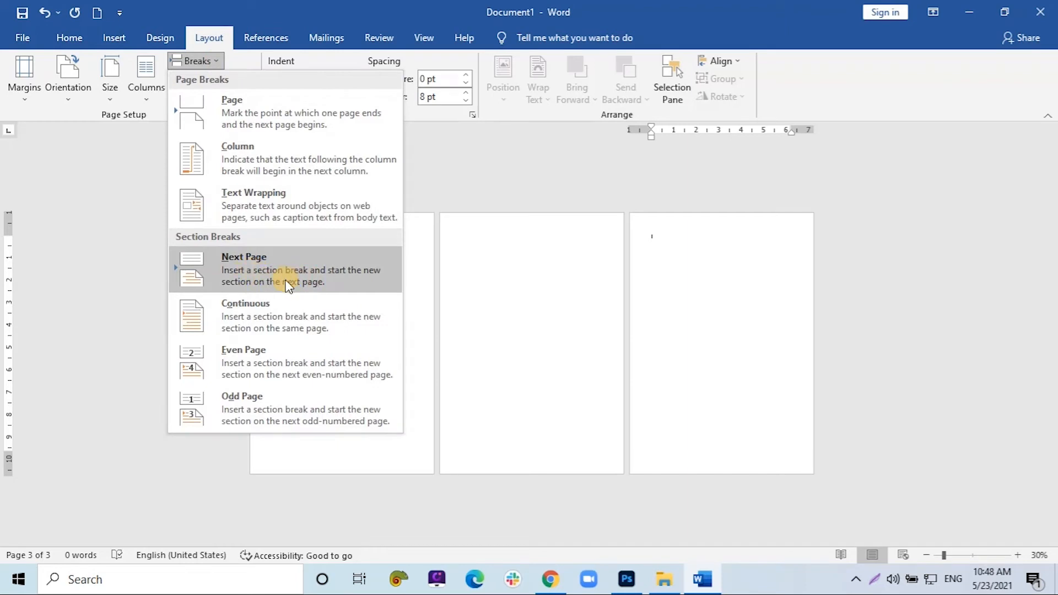
click(239, 259)
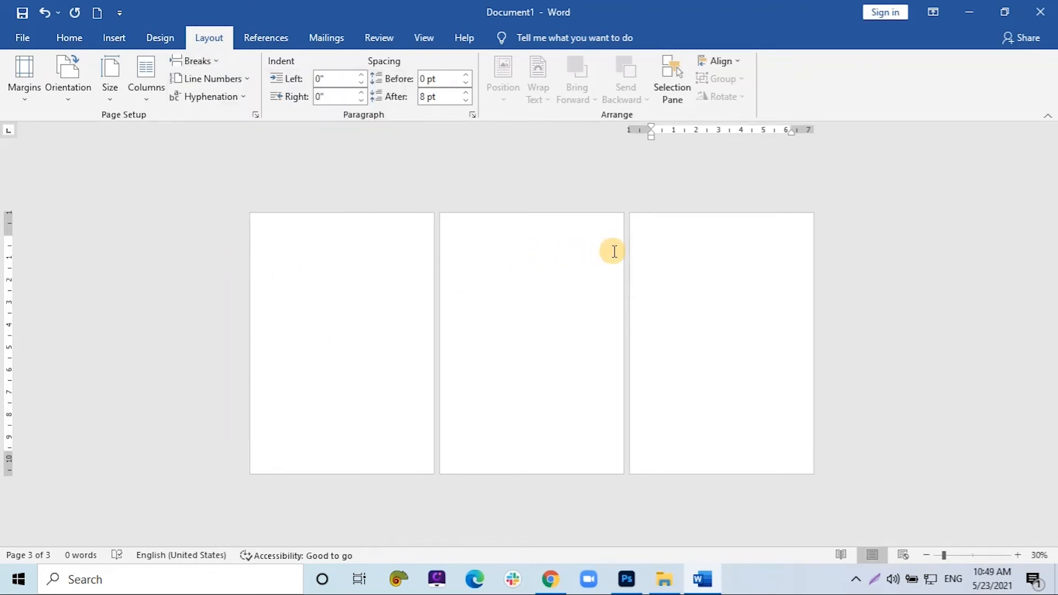
Add another page break, and unlink the section 2 header from the previous section
key(ctrl+Return)
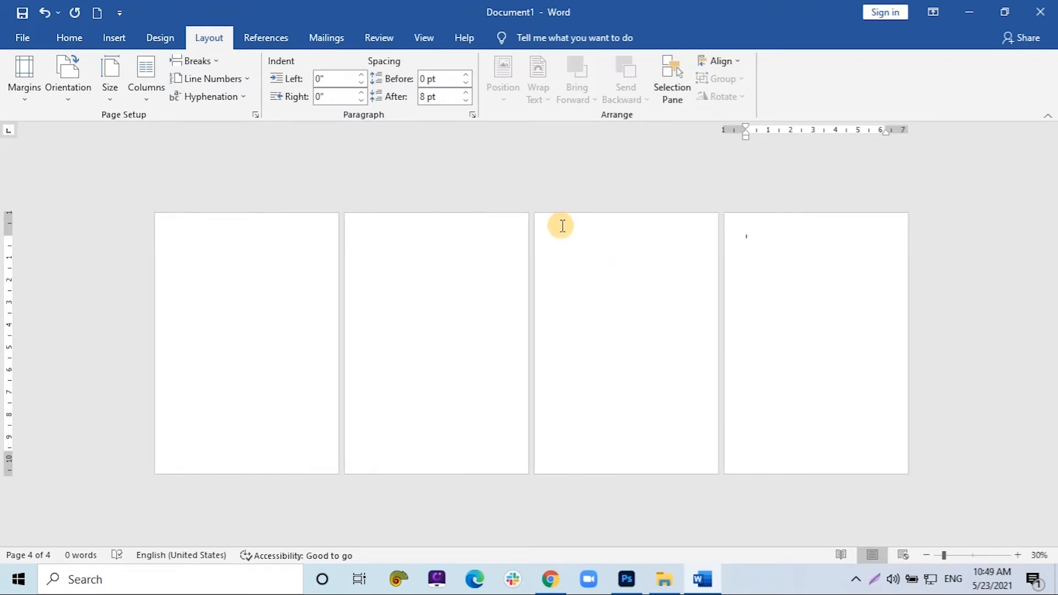
double_click(563, 226)
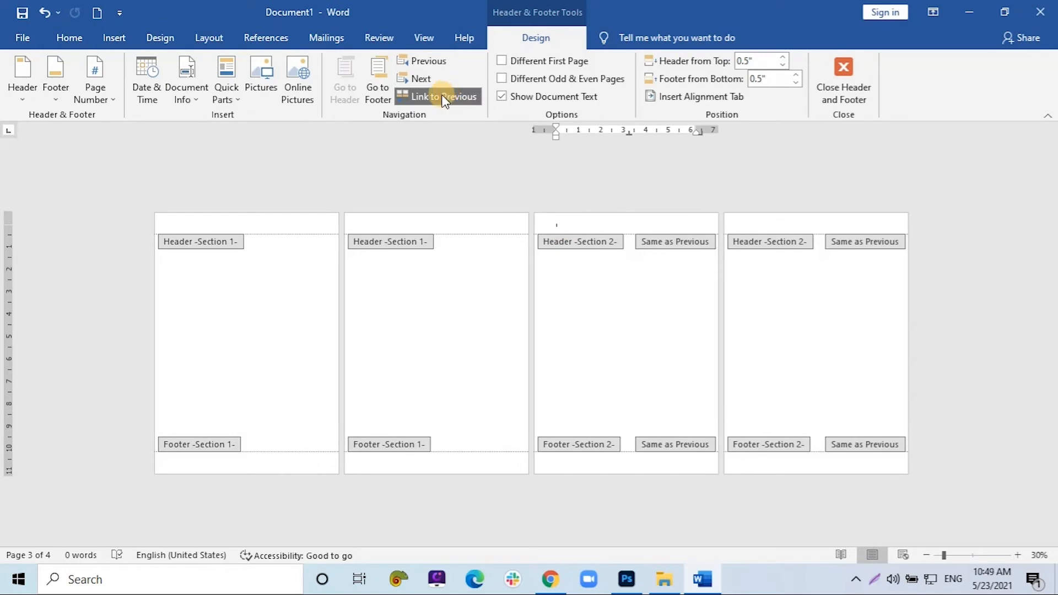
click(443, 97)
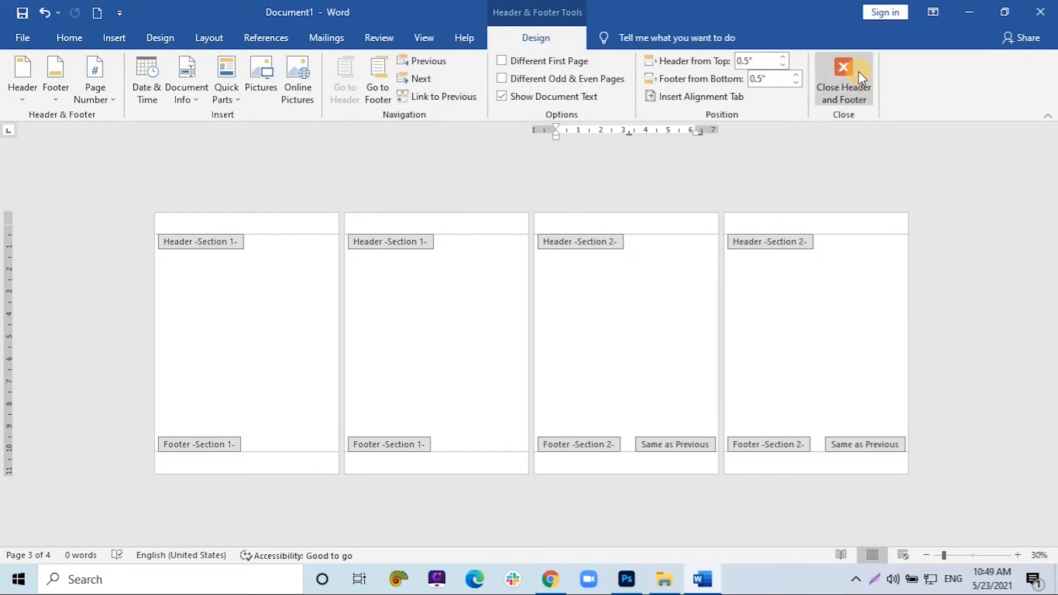
click(859, 71)
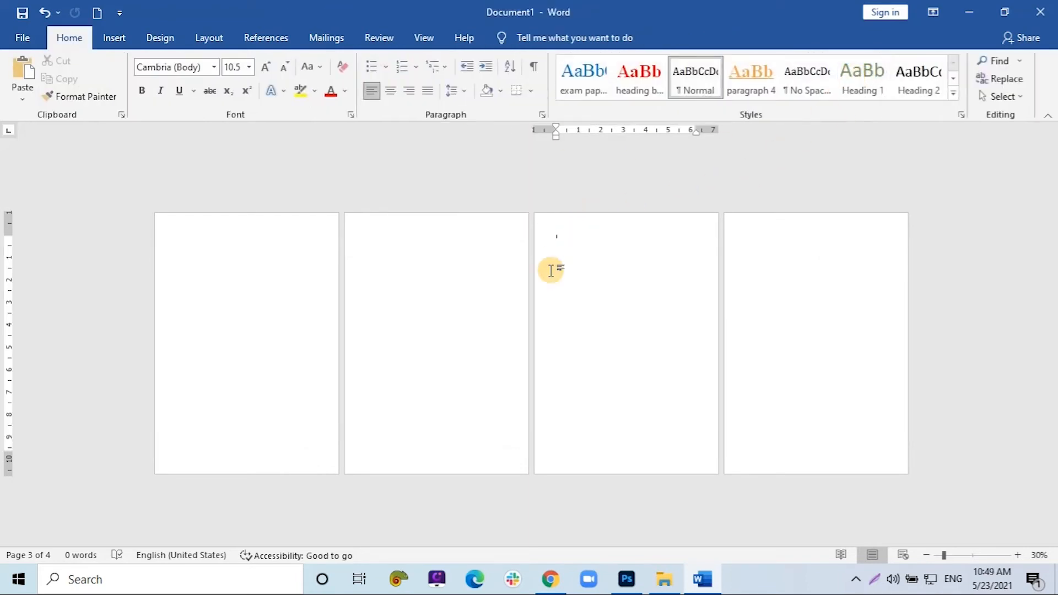
Change the page orientation of section 2 to Landscape
click(201, 39)
click(71, 88)
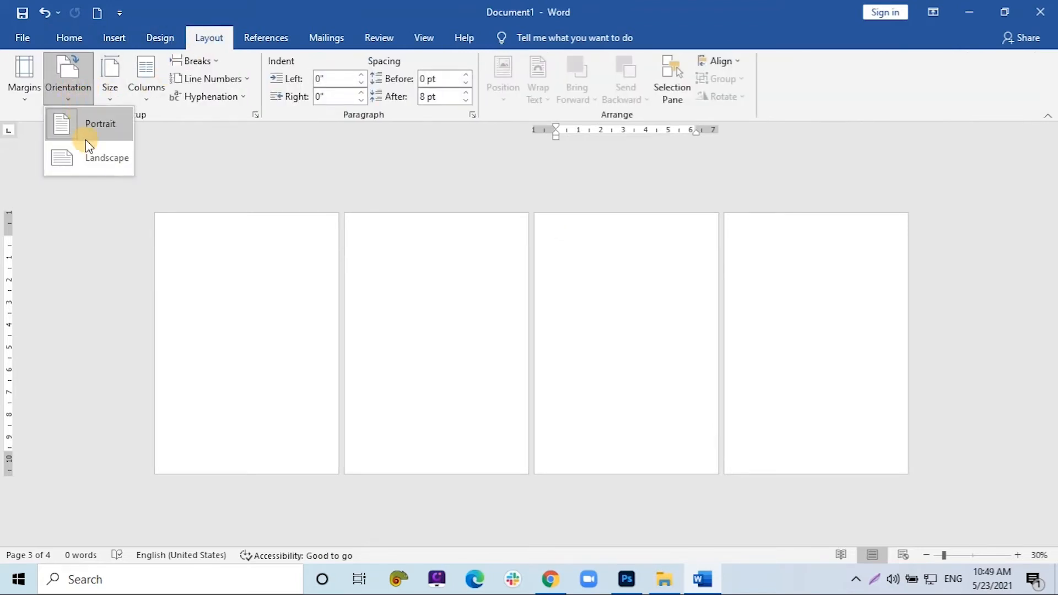
click(87, 155)
Add a red 3 pt multi-line box page border to the first section only
click(136, 236)
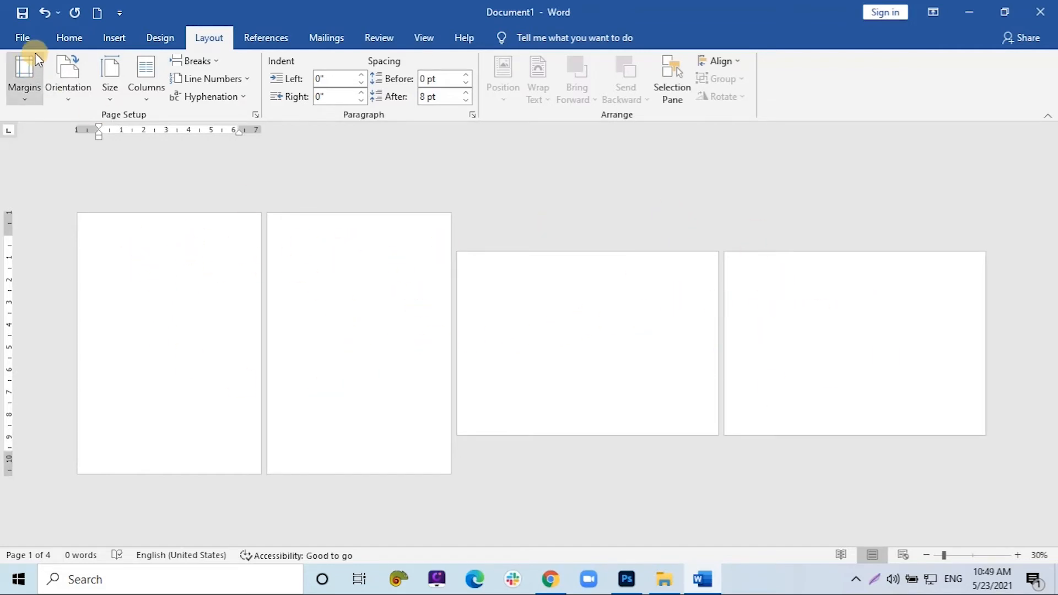
click(146, 38)
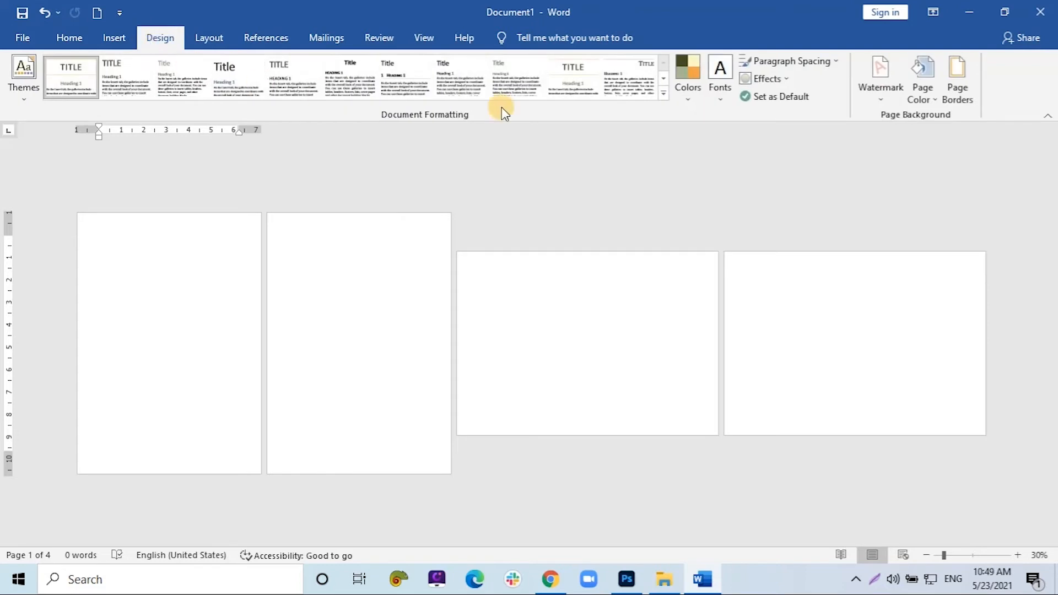
click(953, 94)
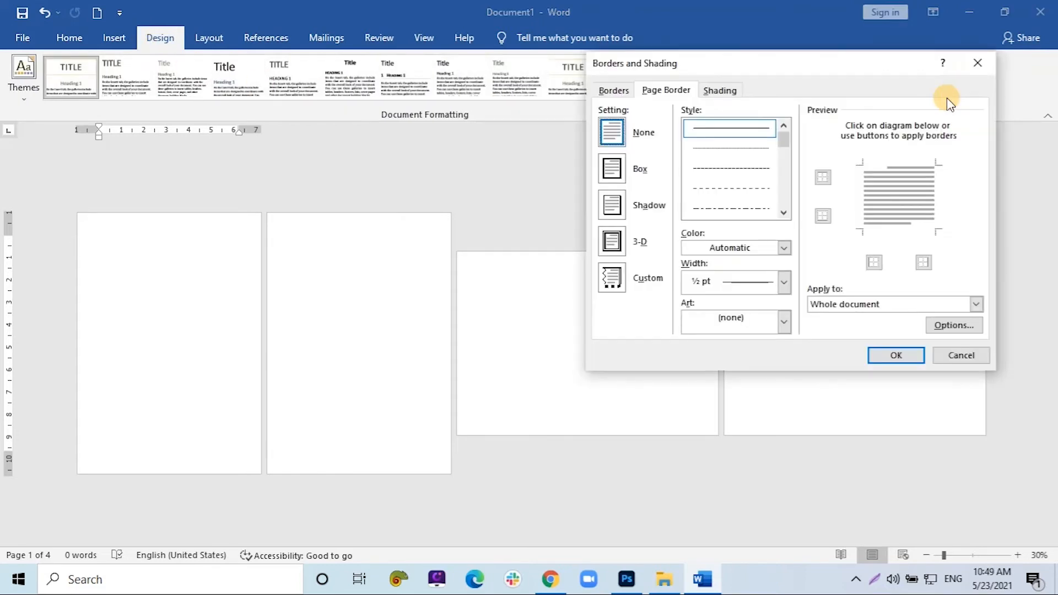
drag(786, 141, 783, 164)
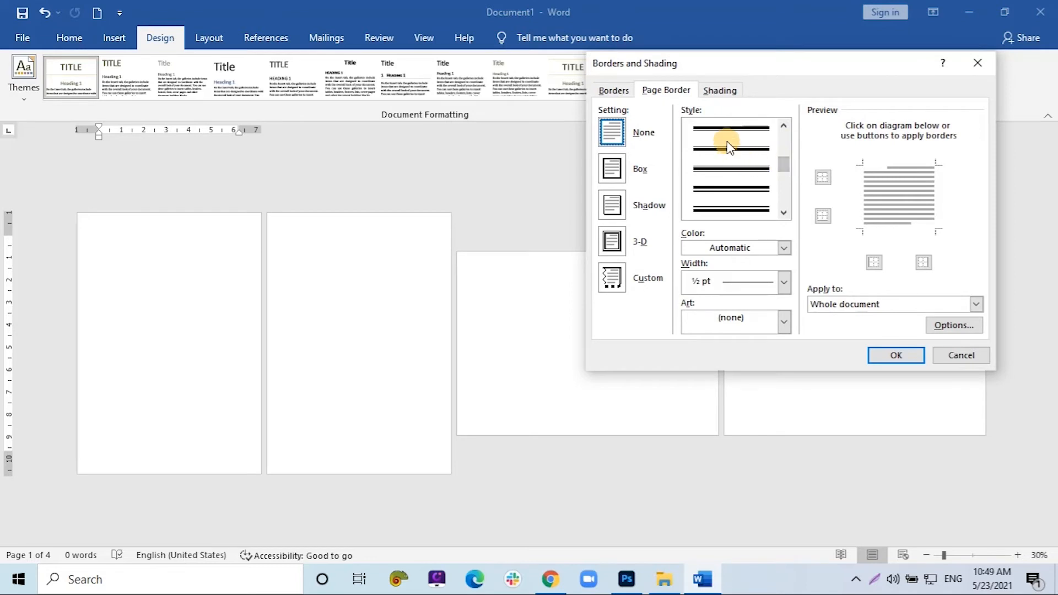
click(714, 128)
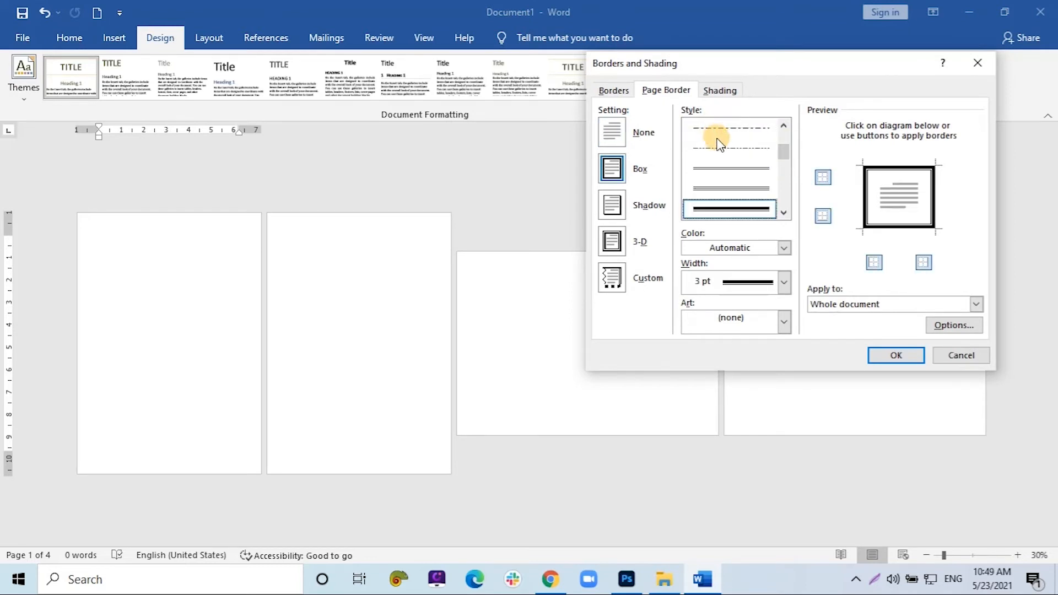
click(784, 247)
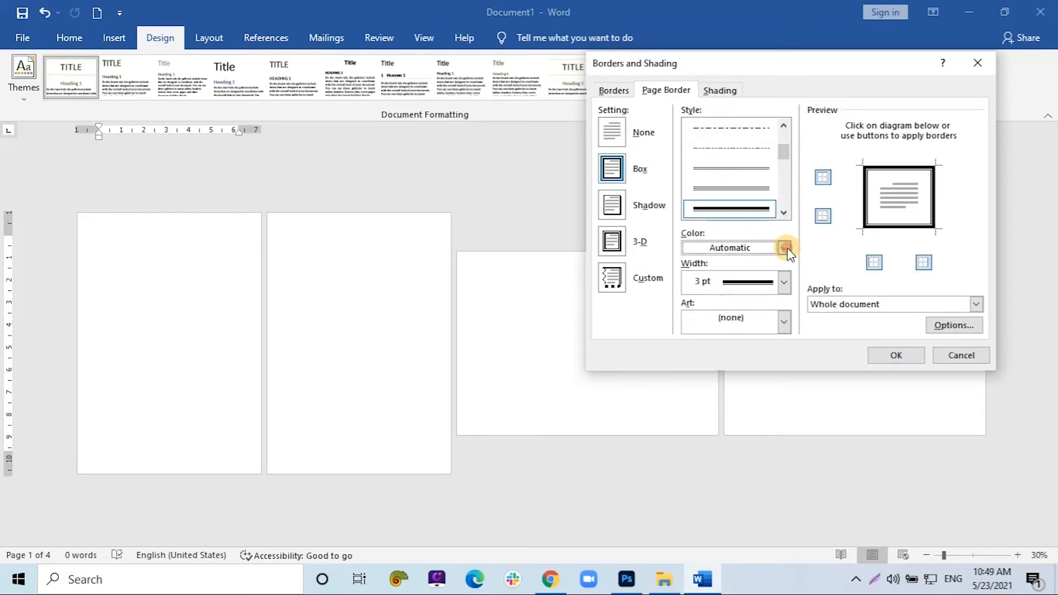
click(706, 385)
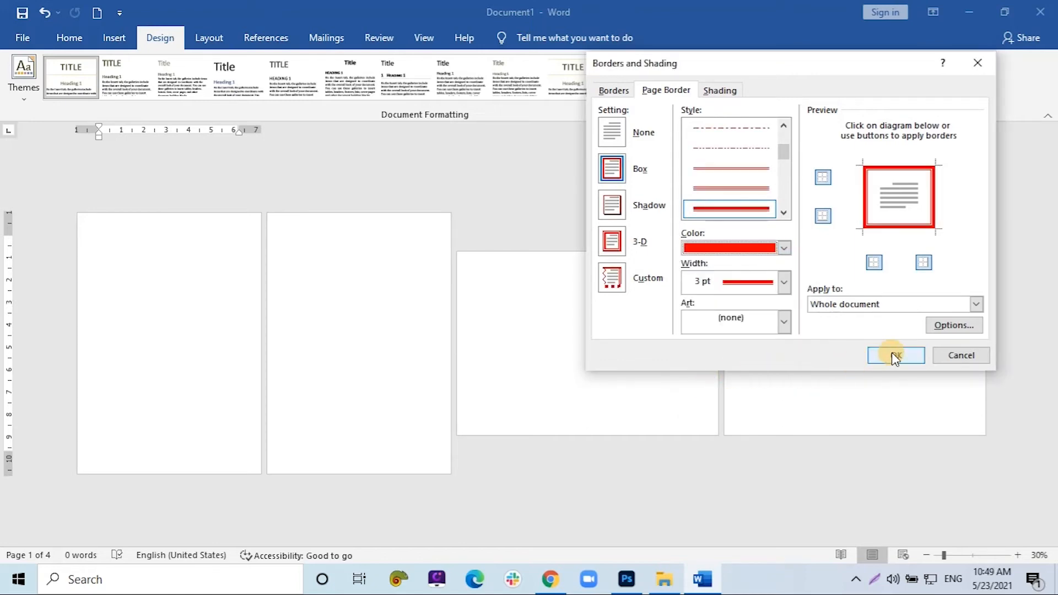
click(879, 304)
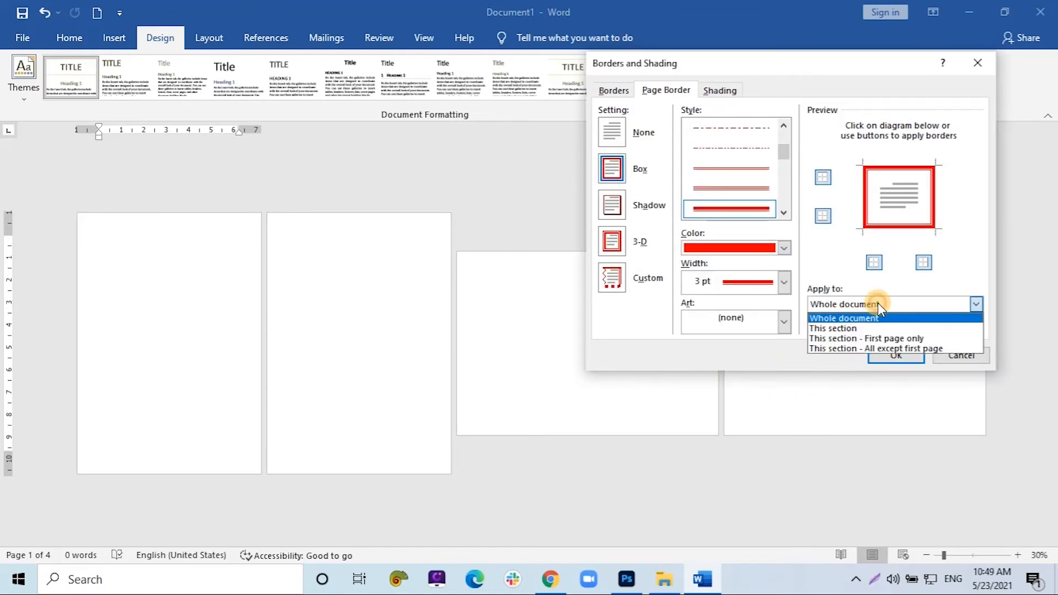
click(864, 328)
click(895, 357)
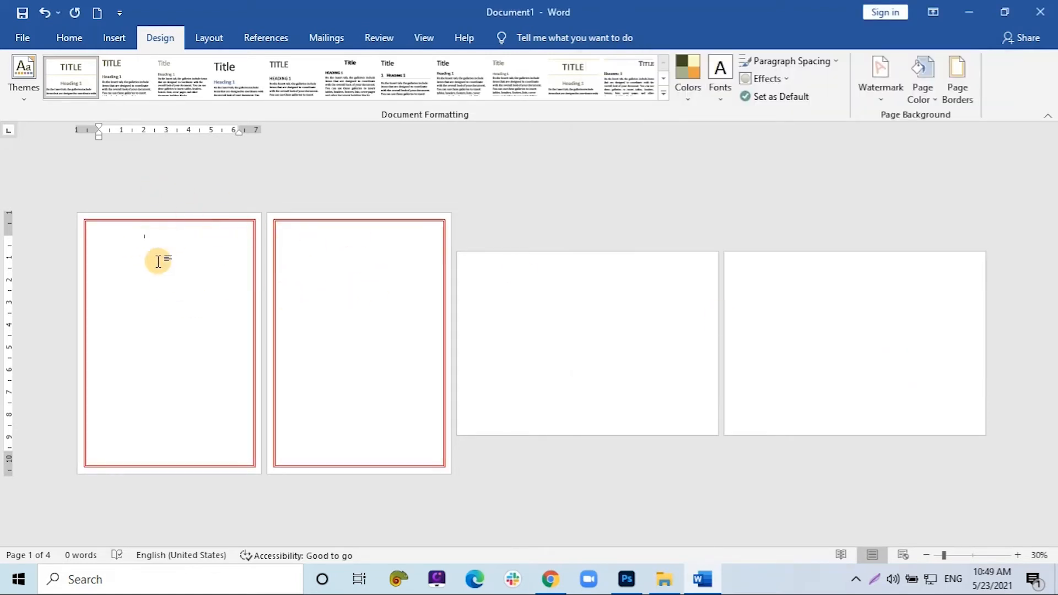
Add a page border of red heart art to the pages of section 2 only
click(503, 270)
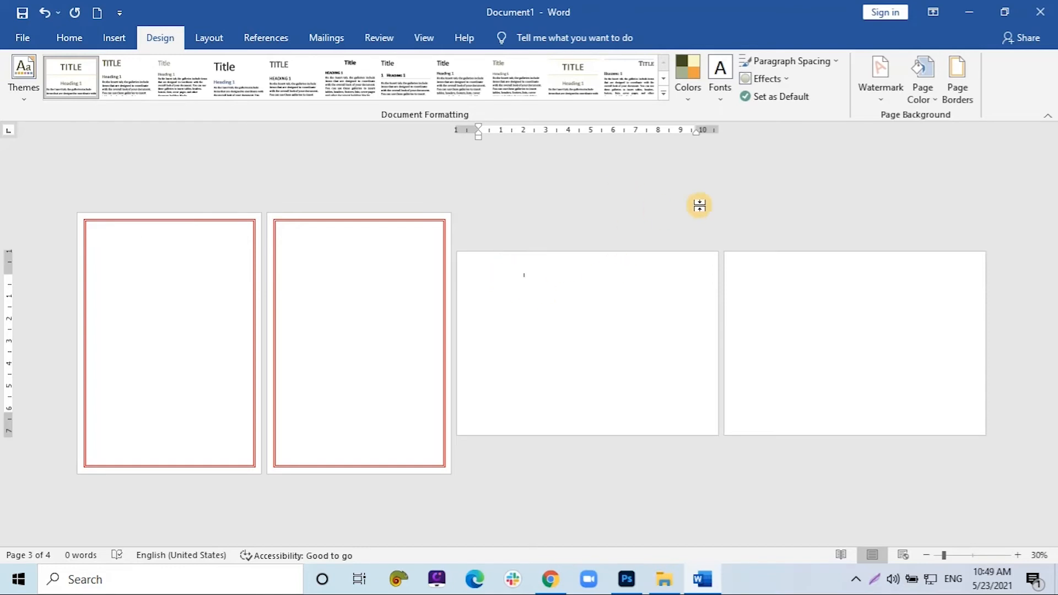
click(954, 81)
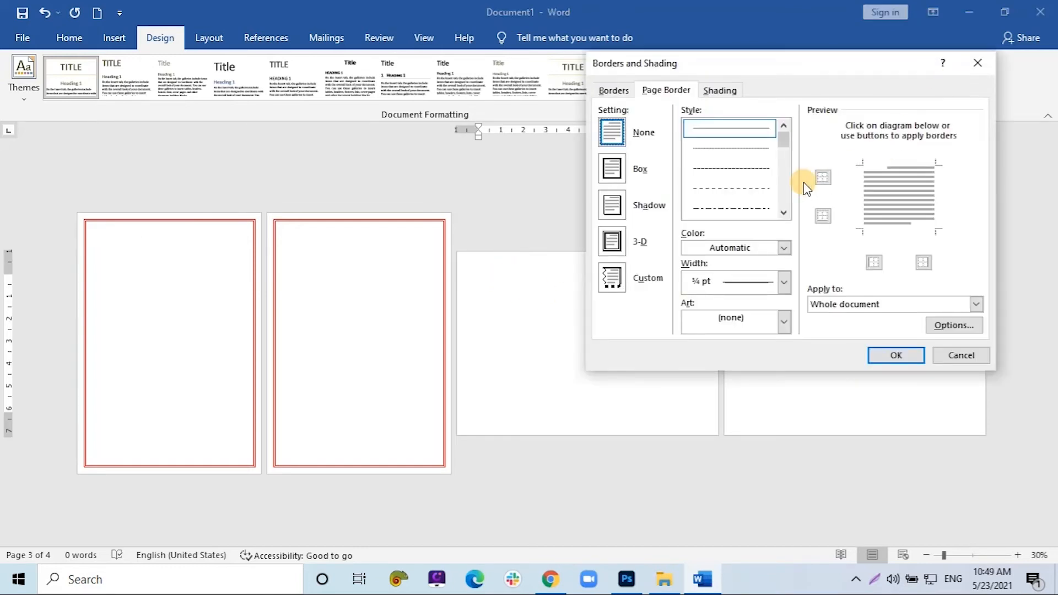
drag(783, 142, 785, 153)
click(732, 169)
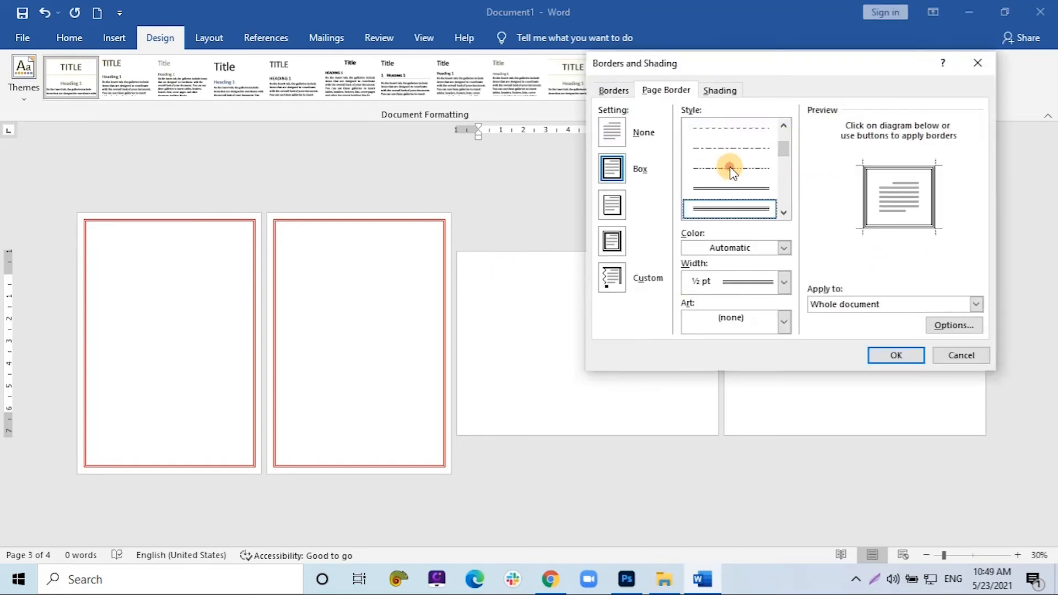
click(783, 322)
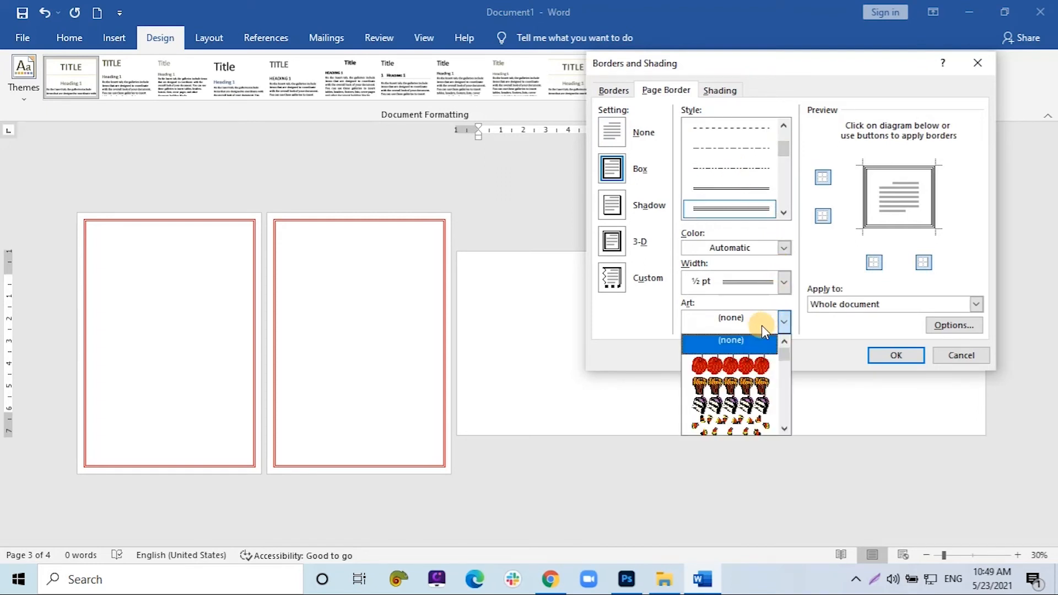
scroll(728, 375, down, 5)
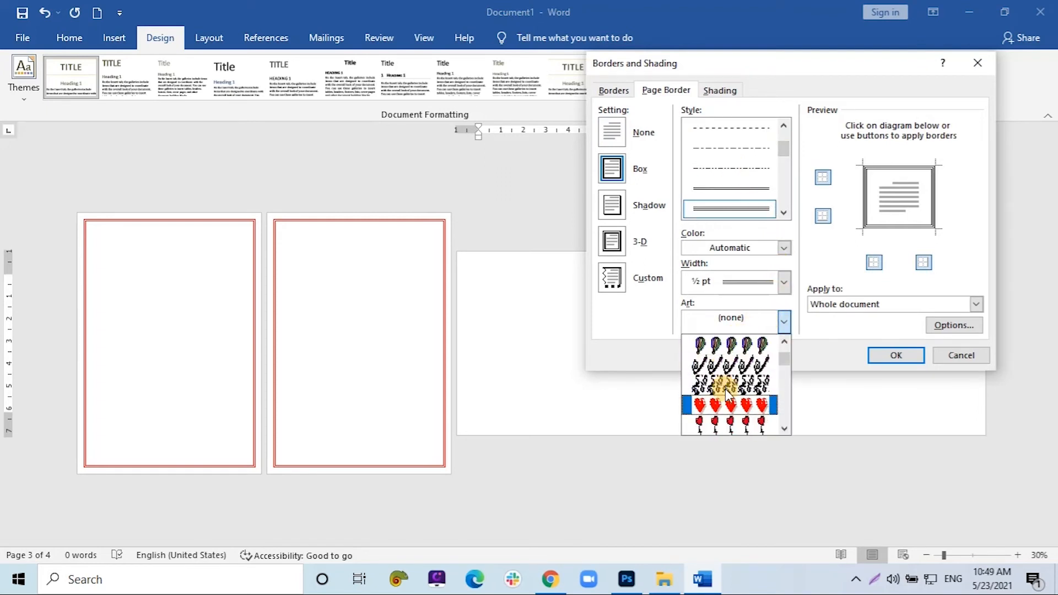
click(725, 405)
click(854, 307)
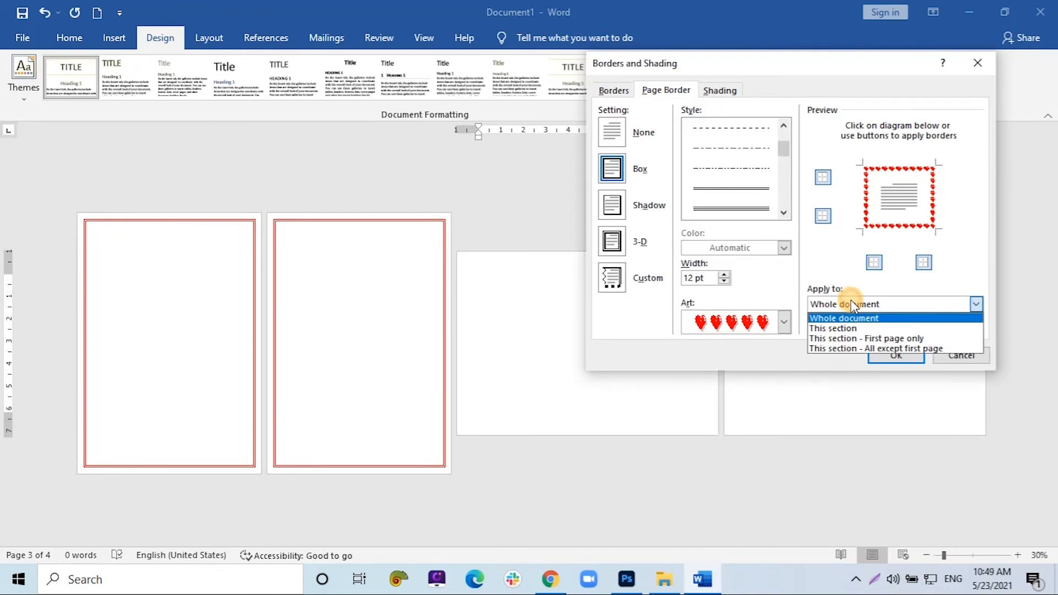
click(838, 327)
click(882, 355)
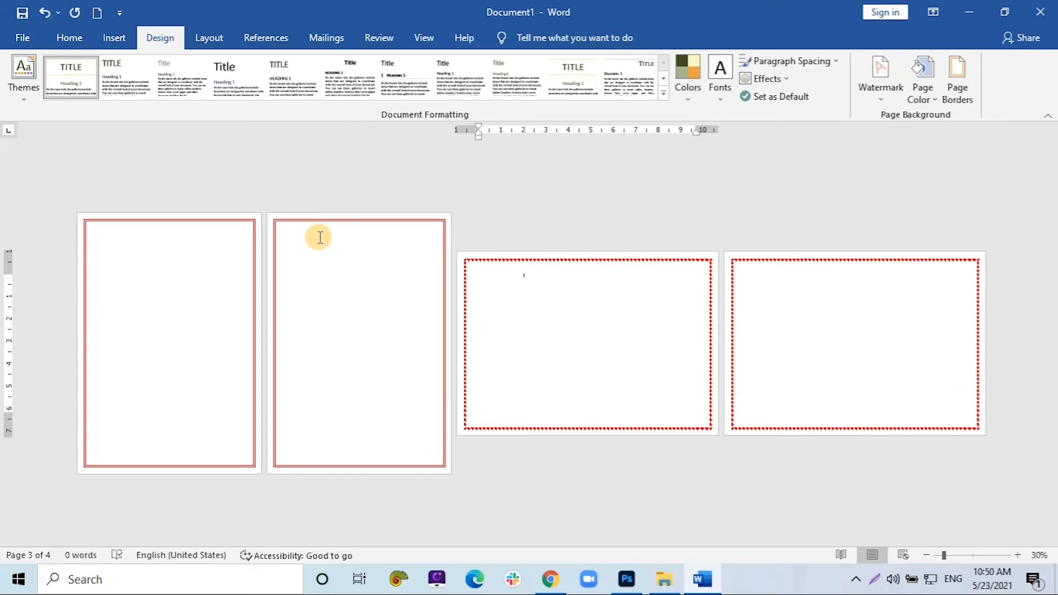
Insert page numbers in the section 1 footer, using the 1, 2, 3 number format
scroll(323, 243, up, 2)
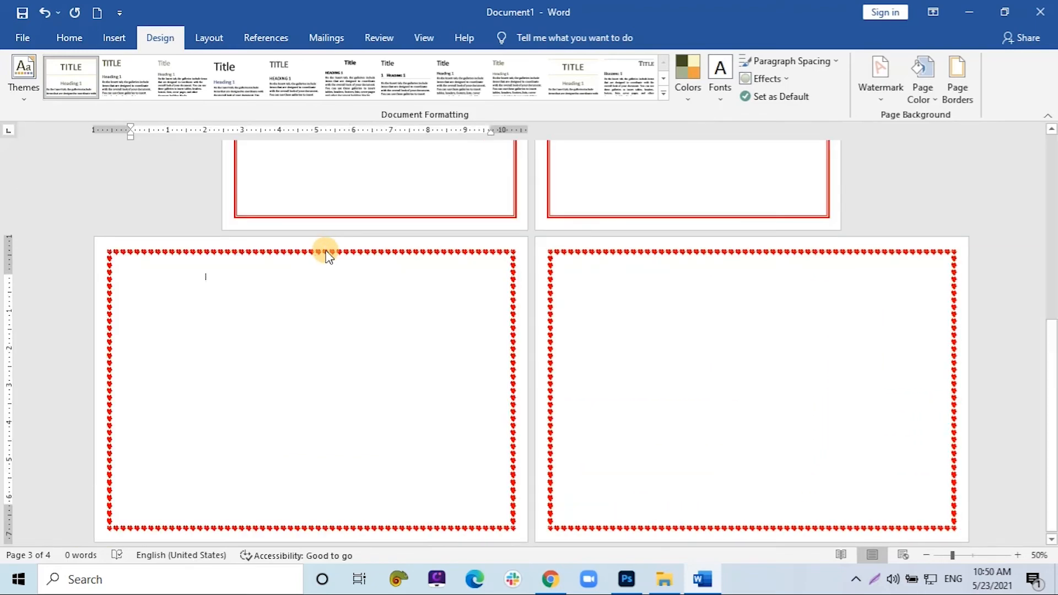
scroll(325, 251, down, 1)
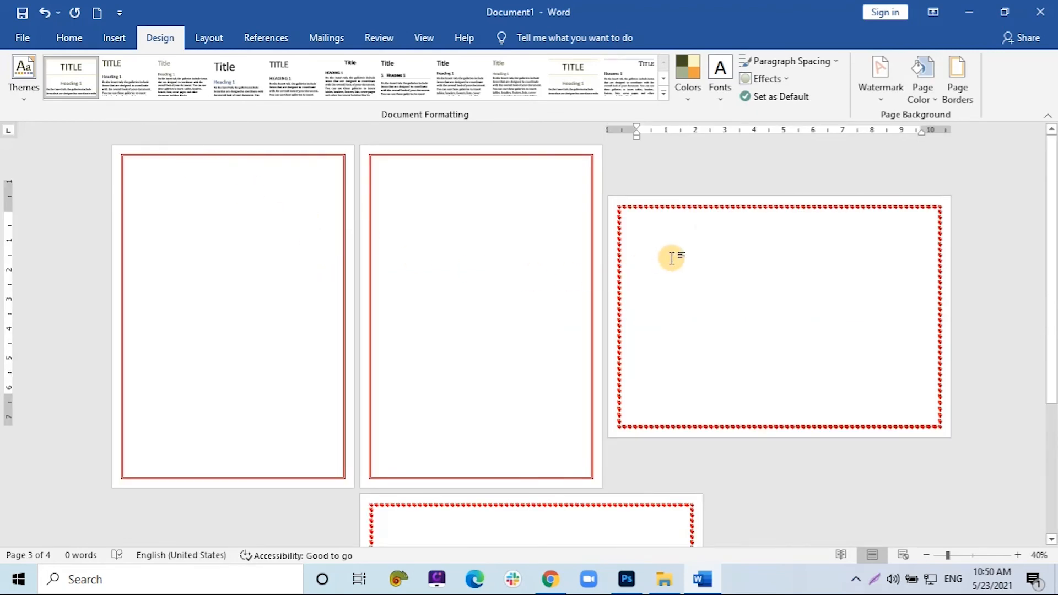
scroll(671, 255, down, 1)
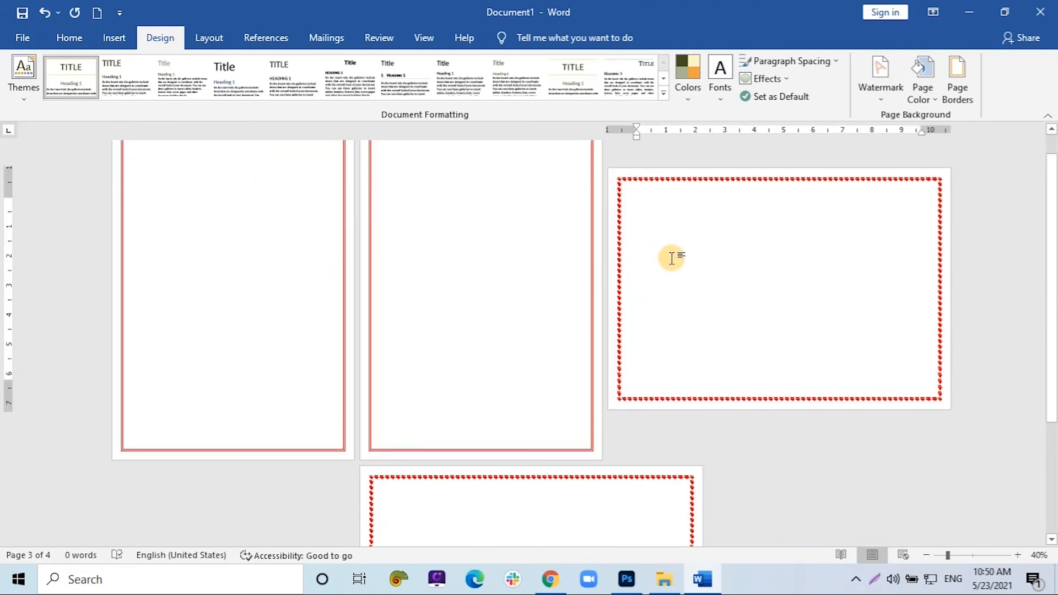
click(672, 258)
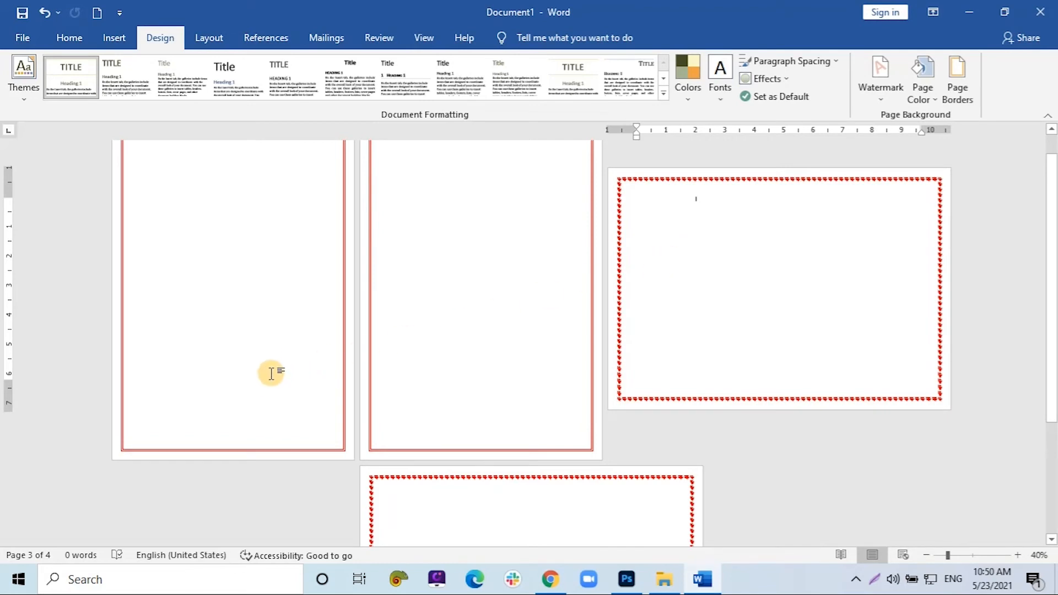
double_click(221, 450)
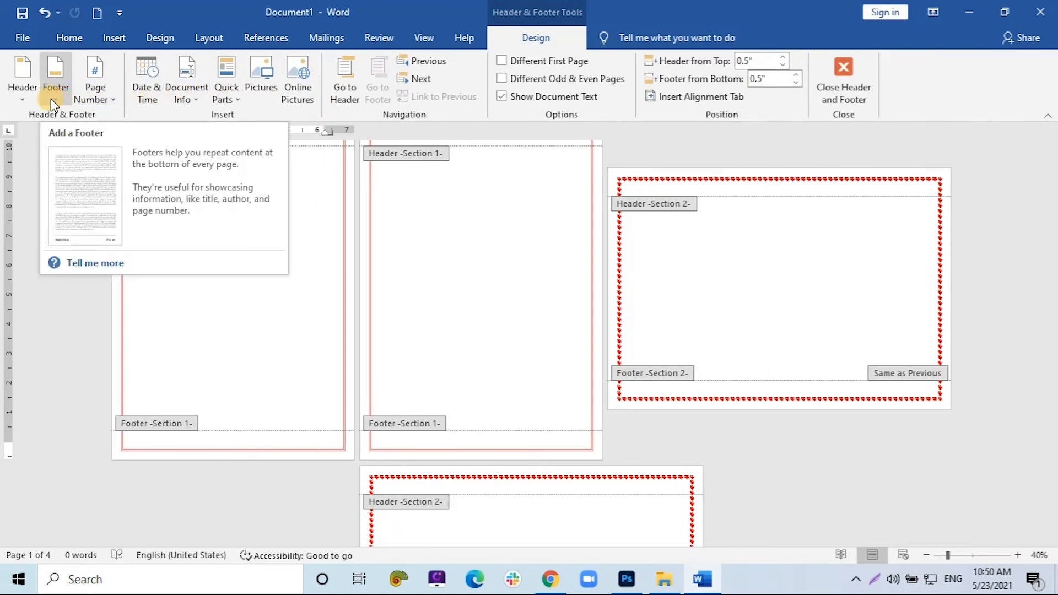
click(98, 93)
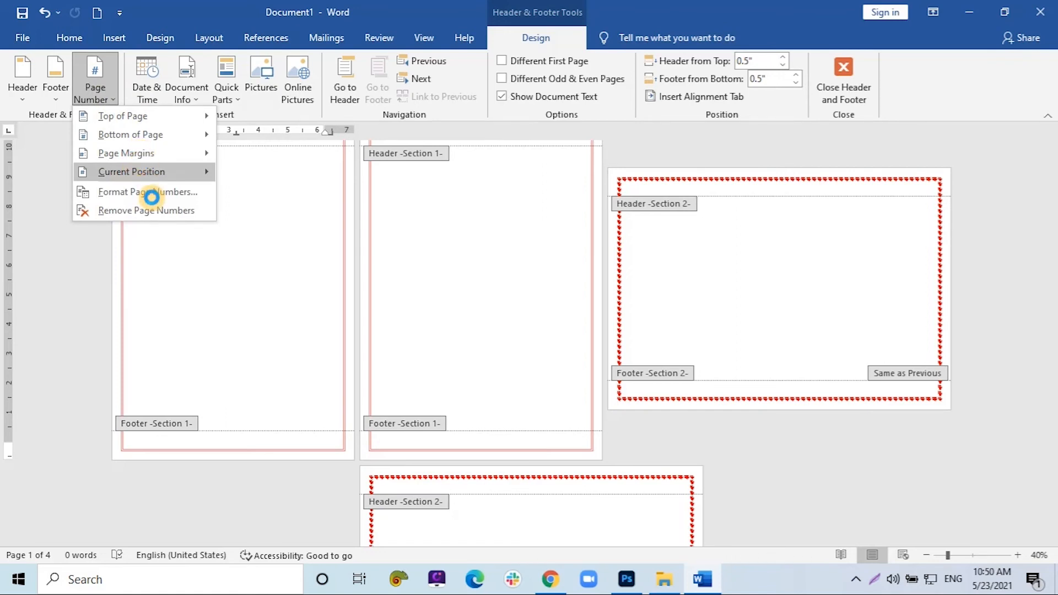
click(152, 193)
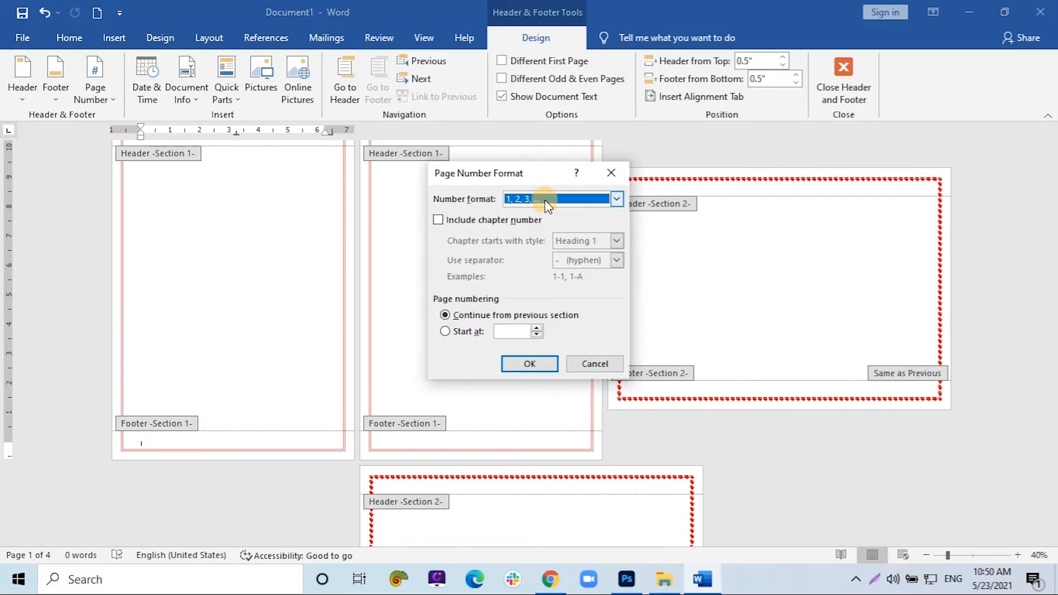
click(551, 364)
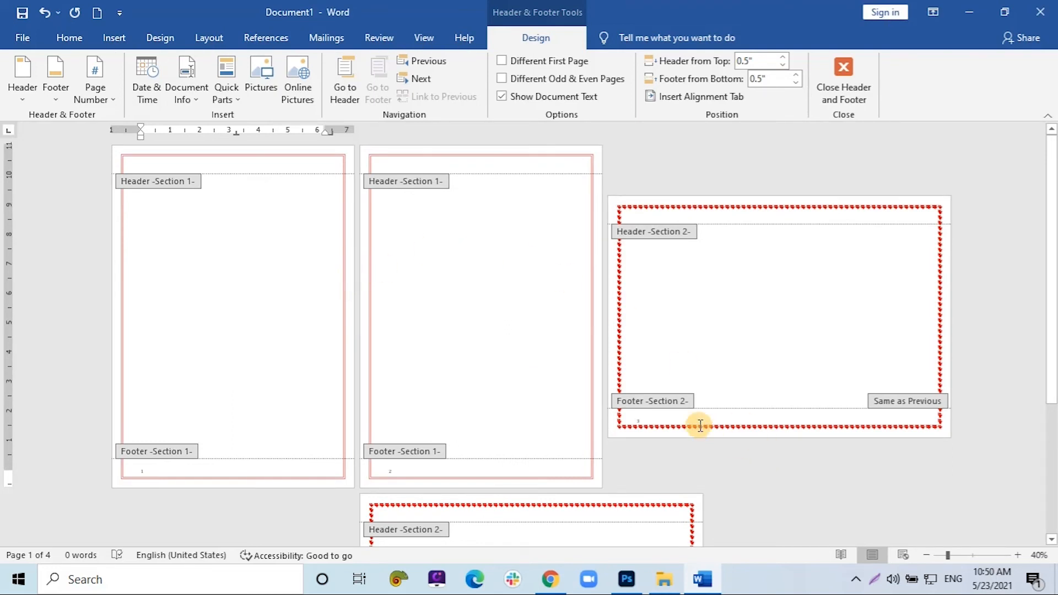
Unlink the section 2 footer from the previous section and delete the page number in it
scroll(701, 424, up, 5)
scroll(452, 485, down, 10)
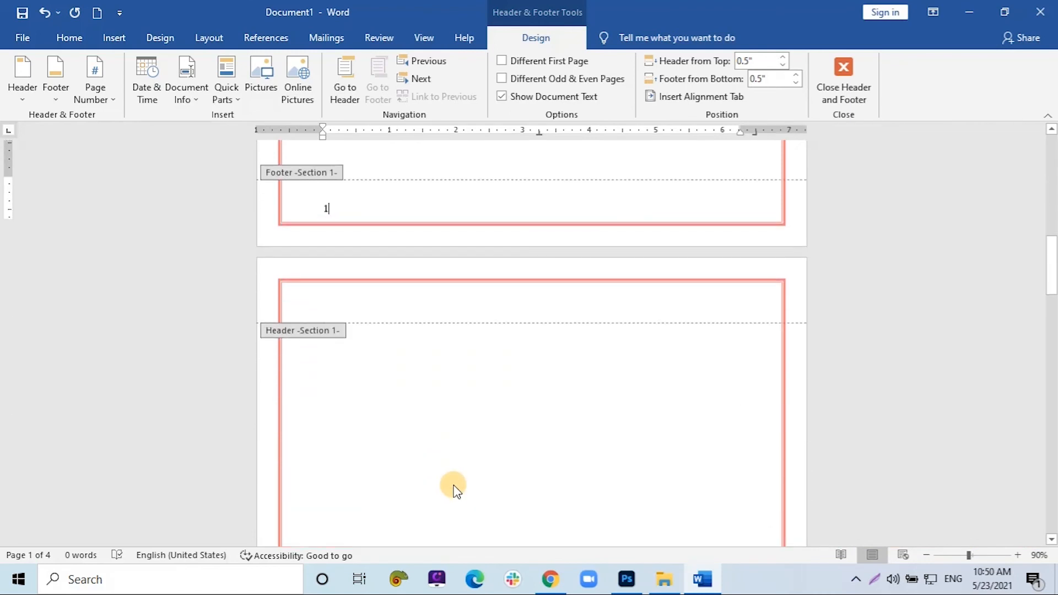
scroll(452, 485, down, 10)
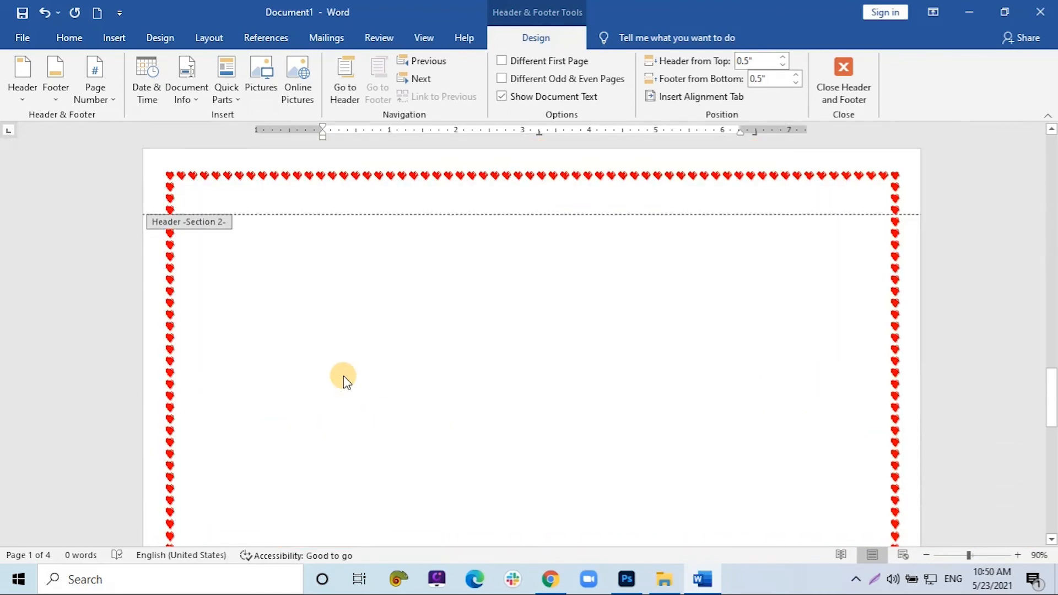
click(219, 425)
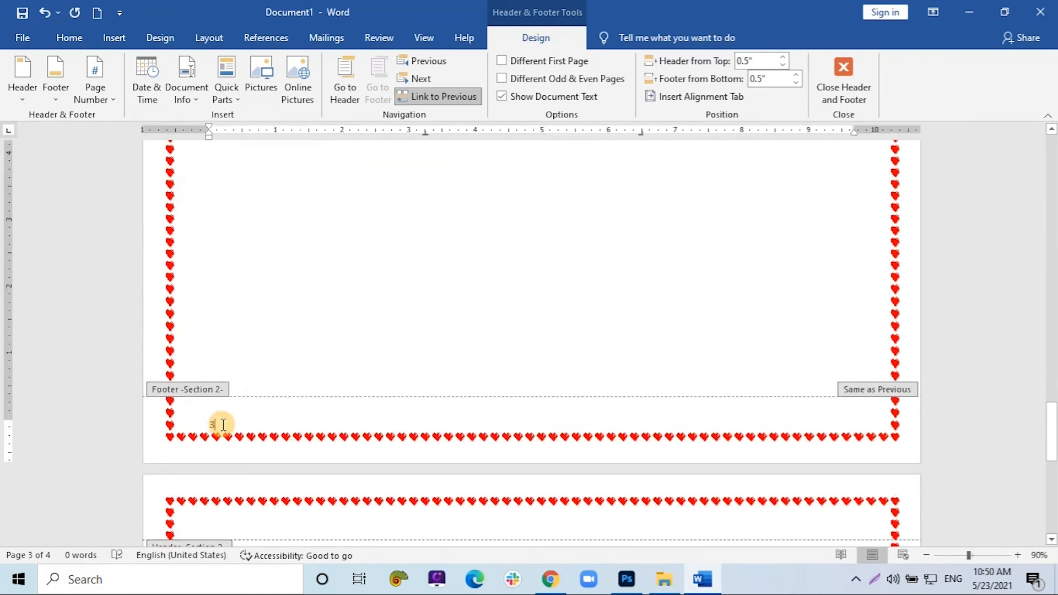
click(419, 97)
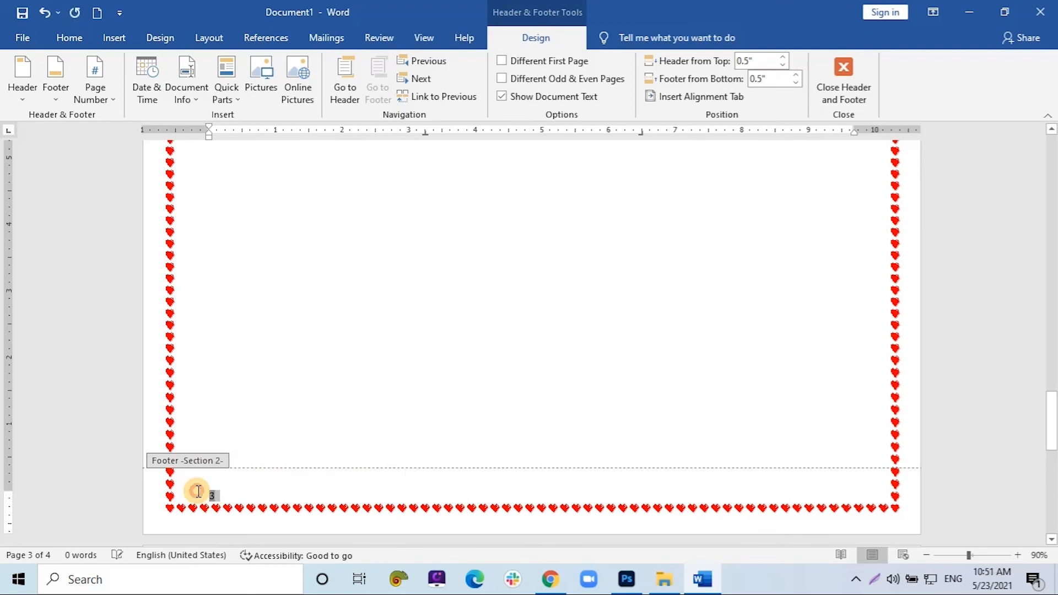
key(BackSpace)
Insert page numbers in the section 2 footer in the i, ii, iii number format, starting at i
click(113, 97)
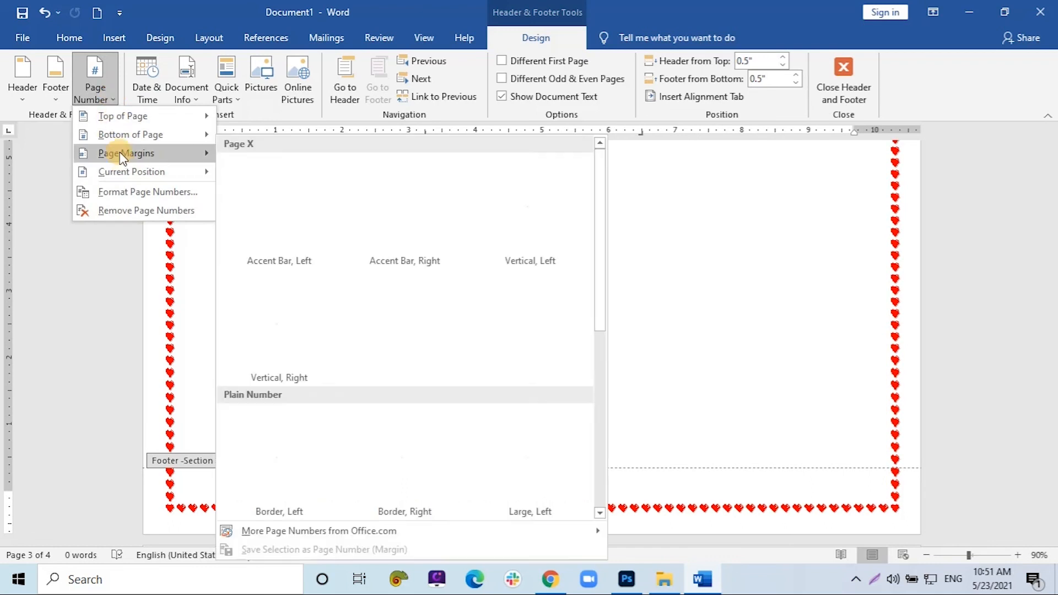
click(124, 192)
click(510, 199)
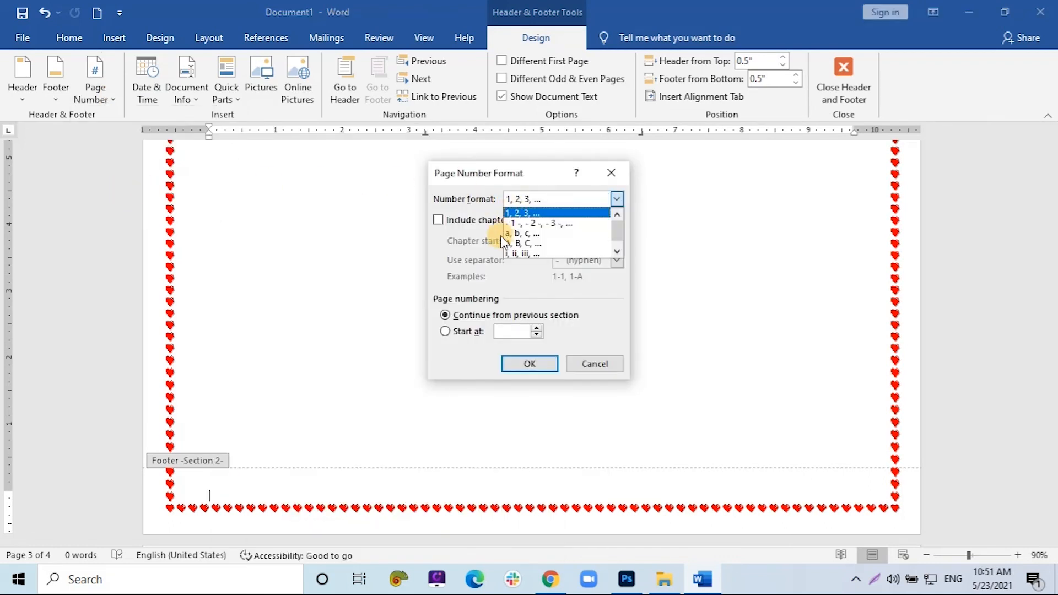
click(510, 253)
click(510, 332)
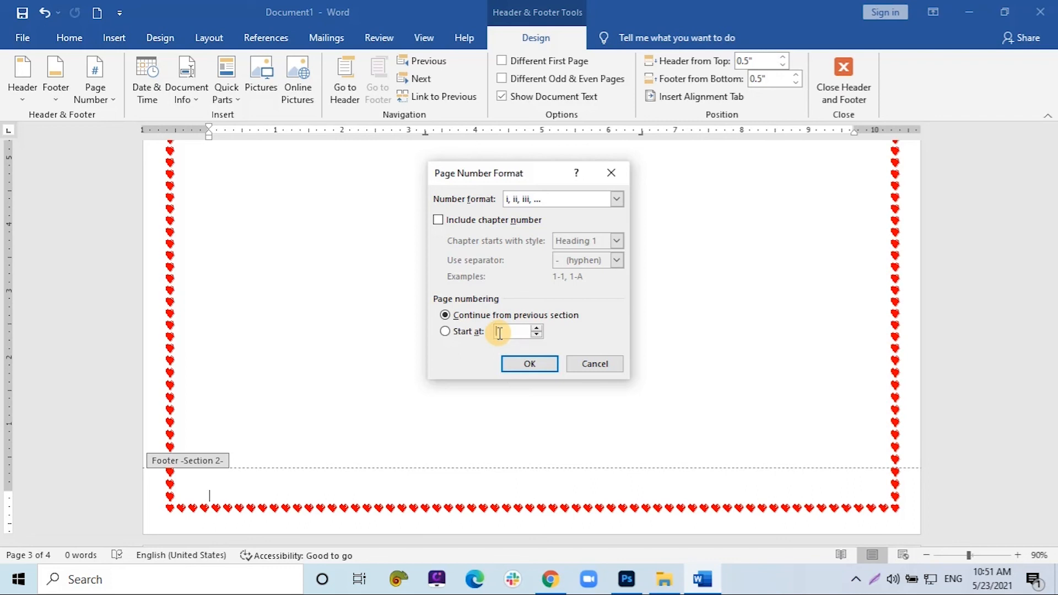
click(499, 333)
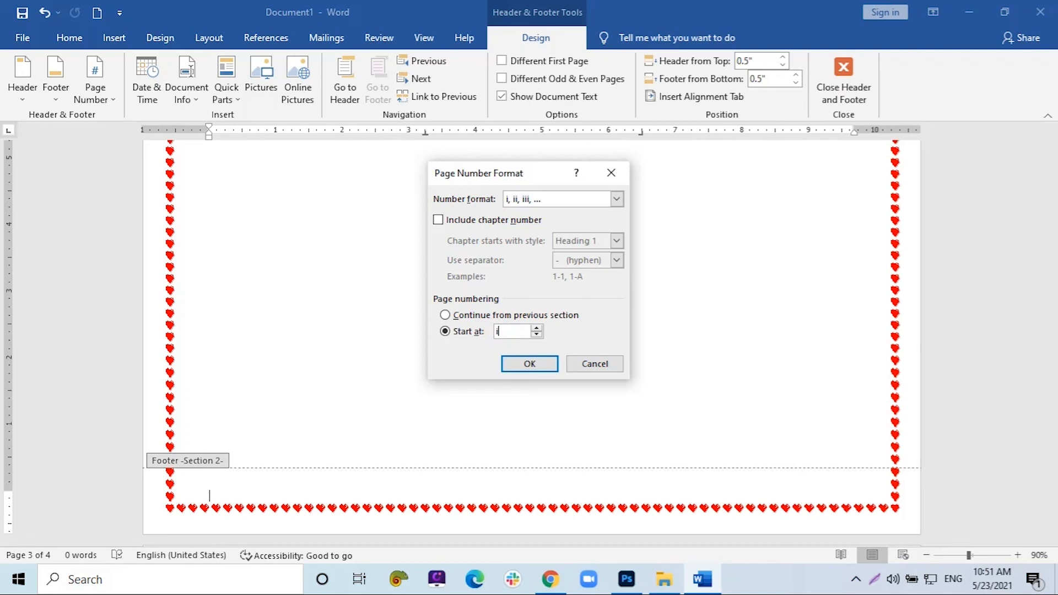
click(526, 364)
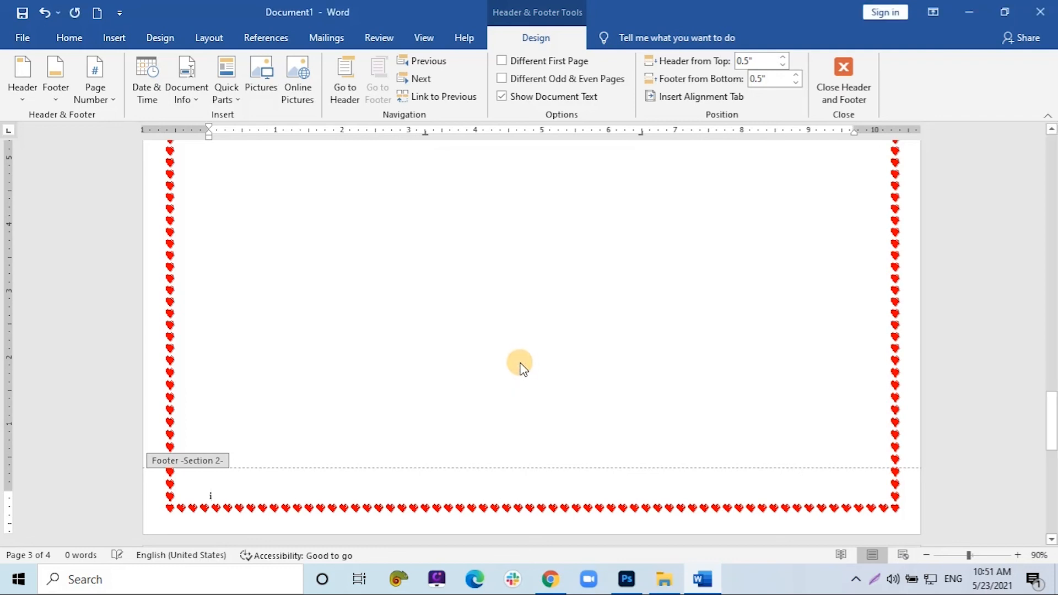
Close header and footer editing and examine the page borders and footer page numbers across both sections
scroll(478, 353, down, 10)
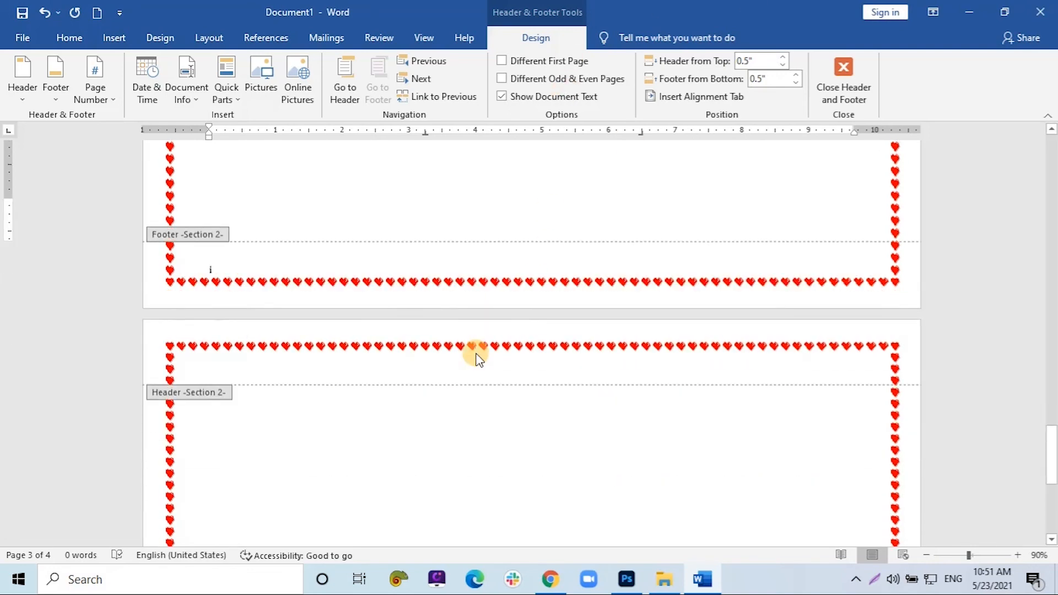
scroll(373, 352, down, 6)
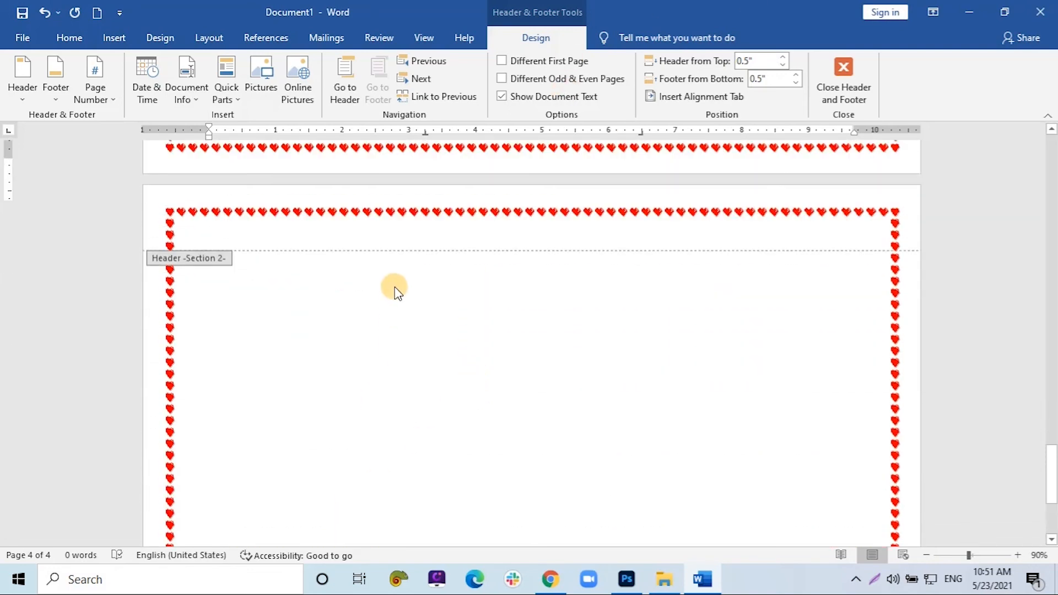
scroll(392, 289, up, 3)
scroll(392, 287, up, 15)
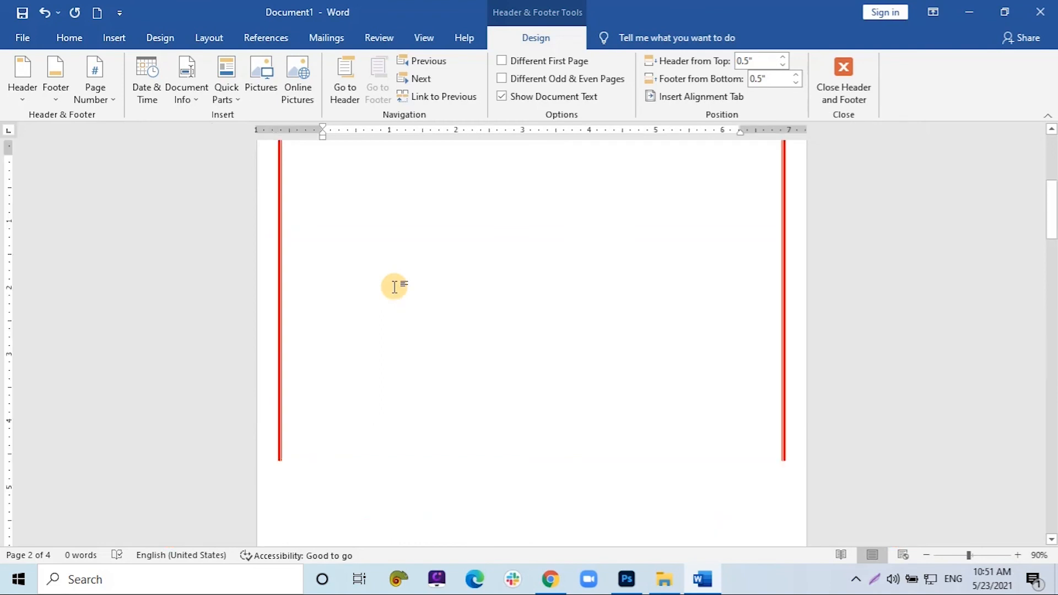
double_click(458, 297)
scroll(461, 286, down, 5)
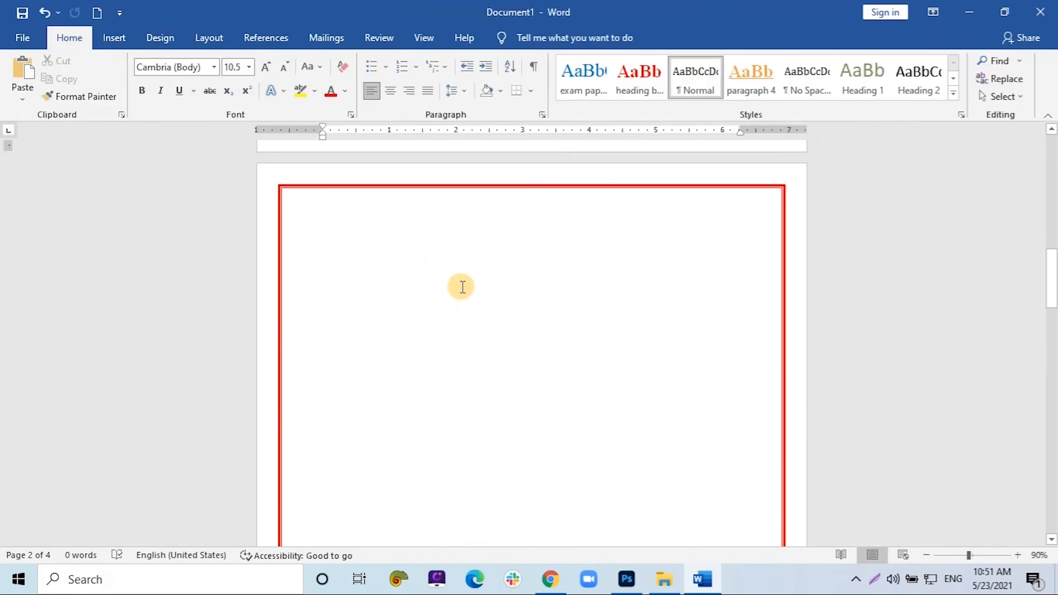
scroll(461, 287, down, 2)
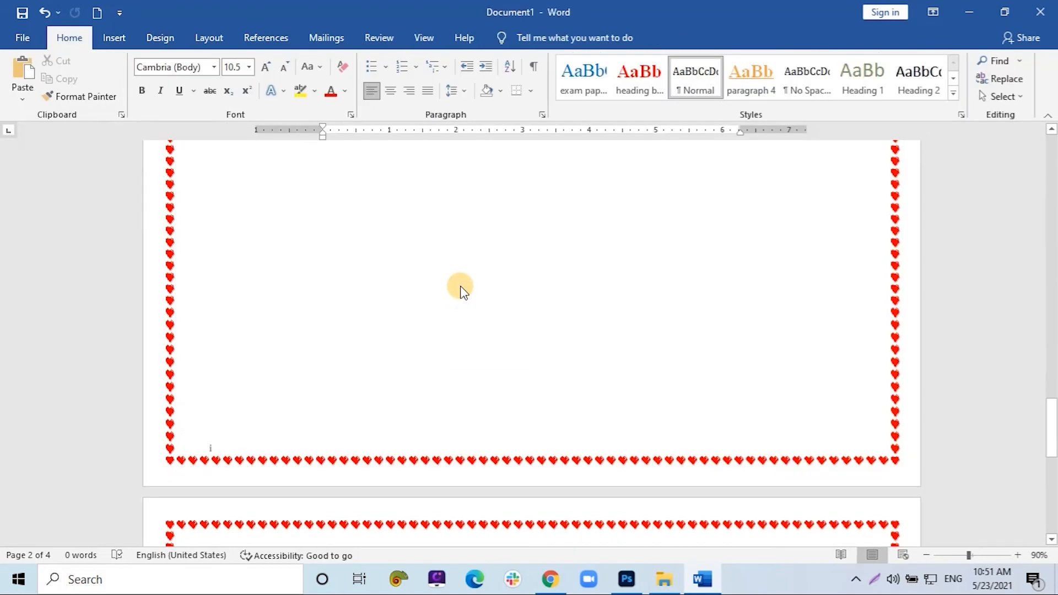
scroll(461, 287, up, 1)
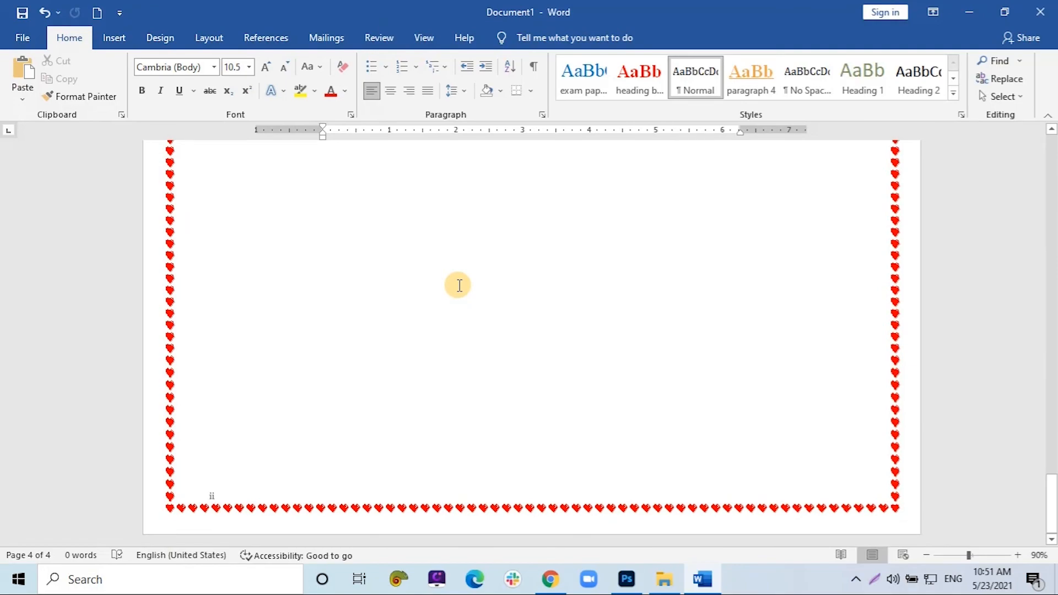